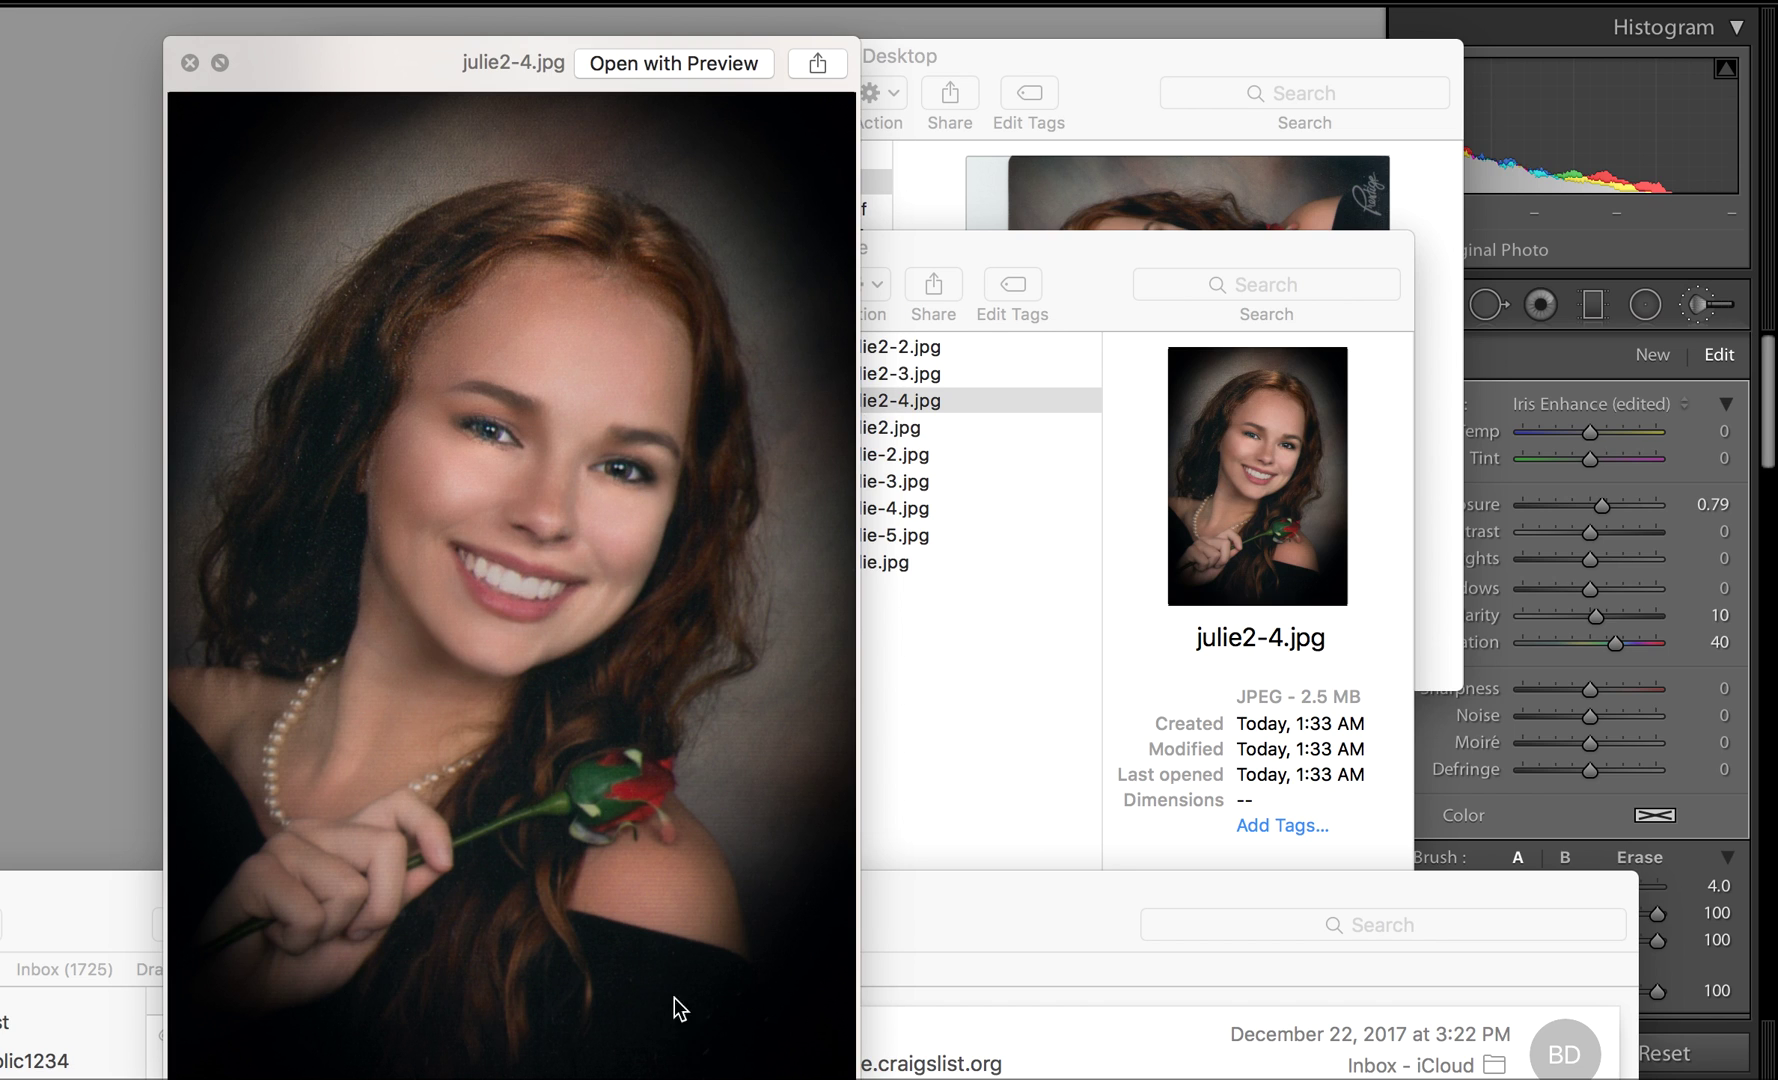
# Preview the original scanned portrait from the Desktop folder, close the preview and switch to PortraitPro Studio
pyautogui.click(1178, 188)
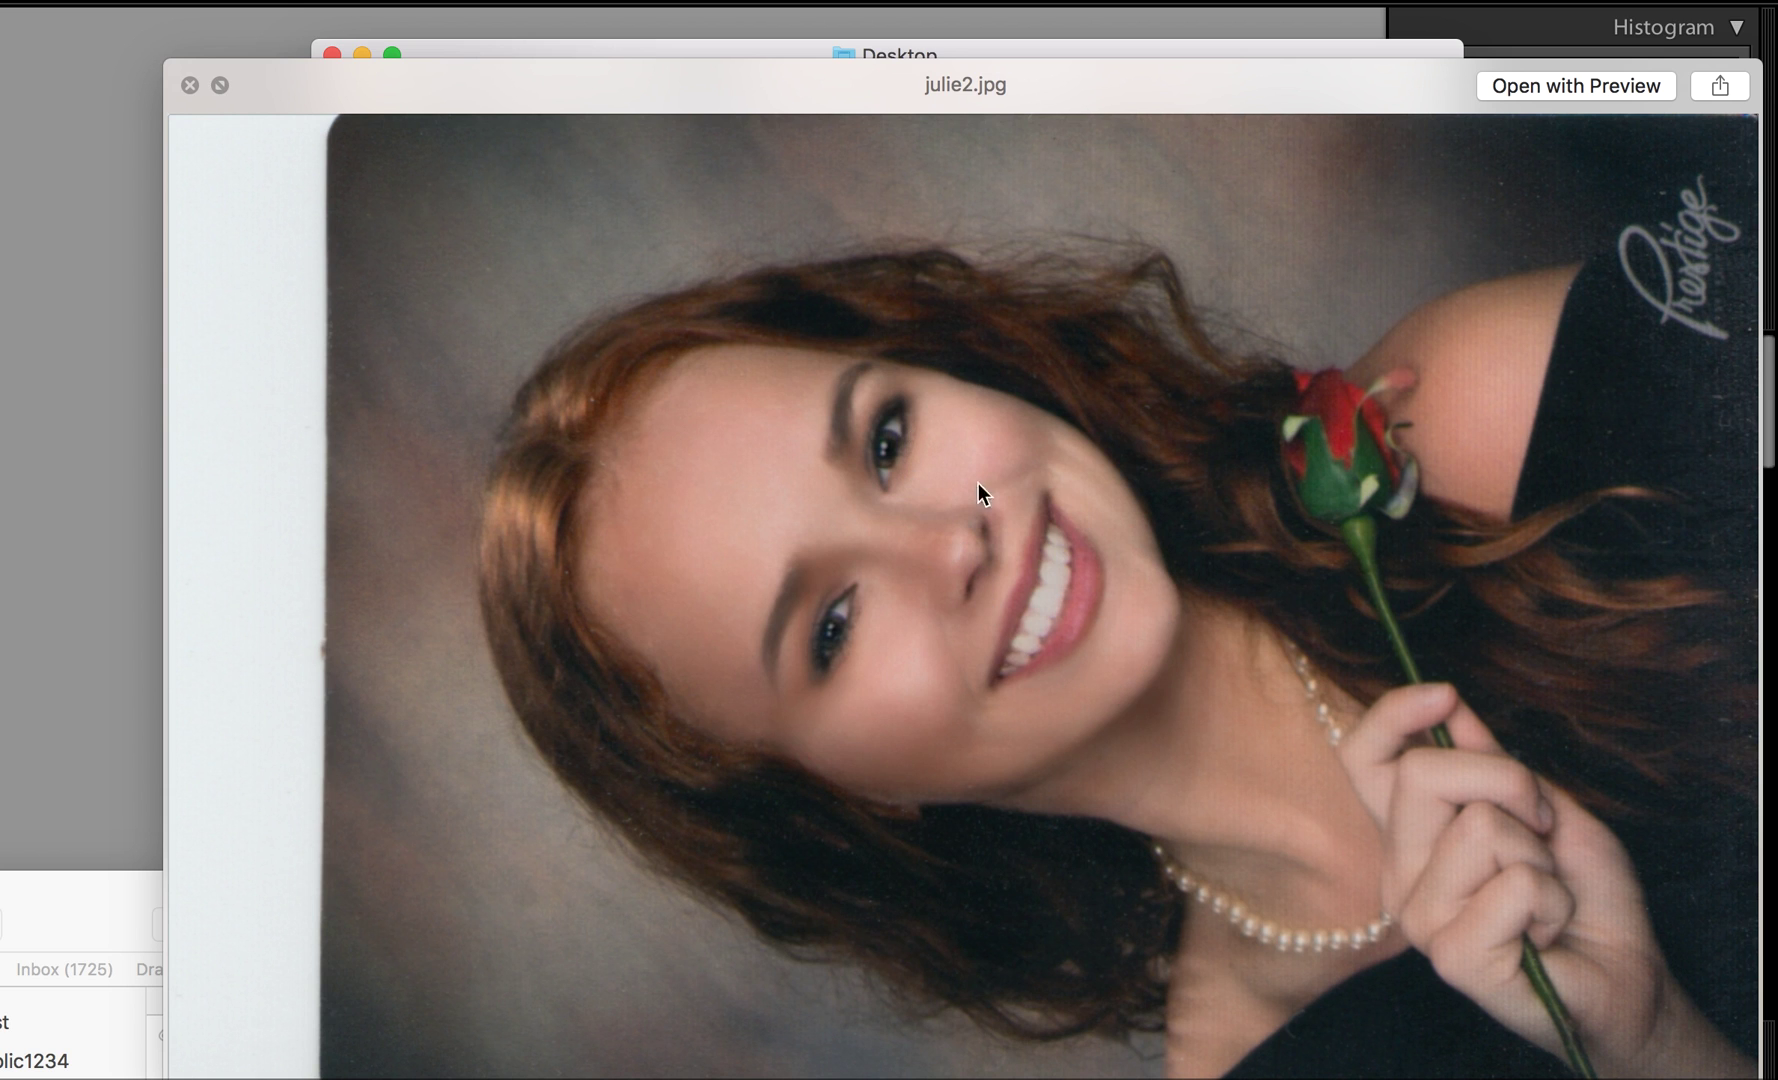
pyautogui.click(191, 85)
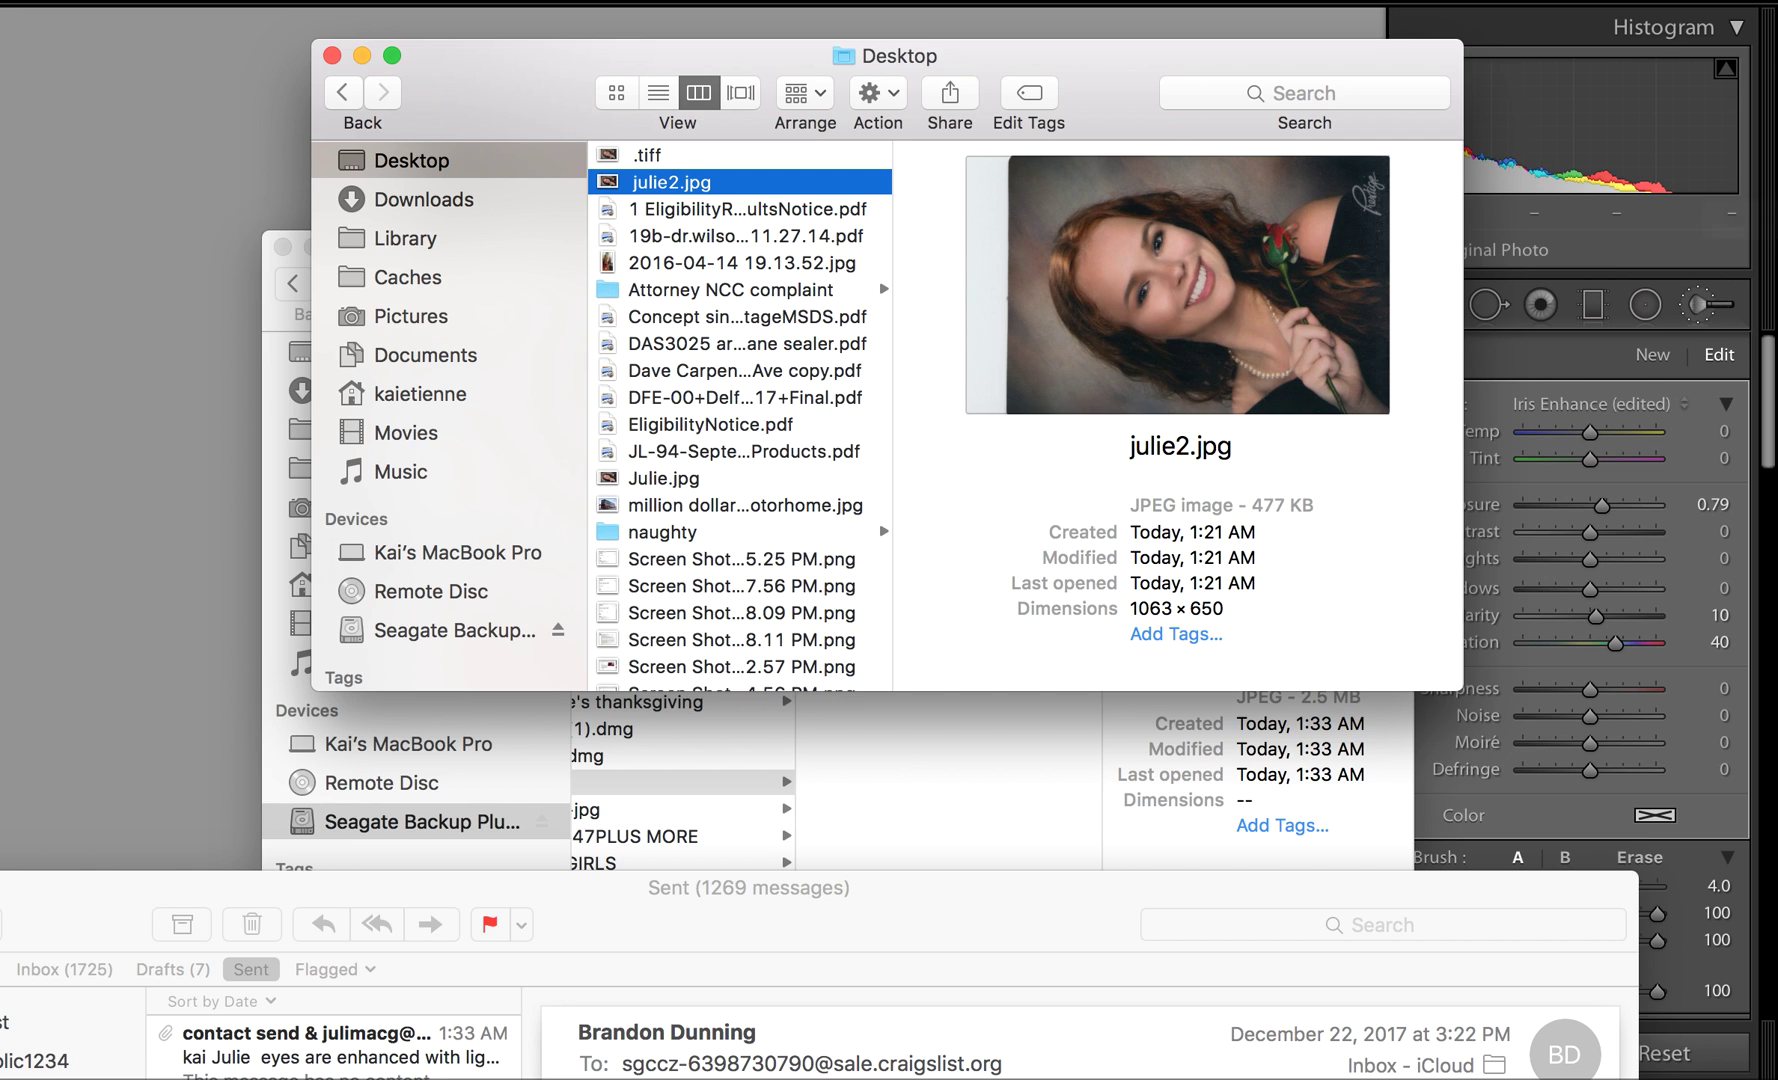
pyautogui.moveTo(1770, 218)
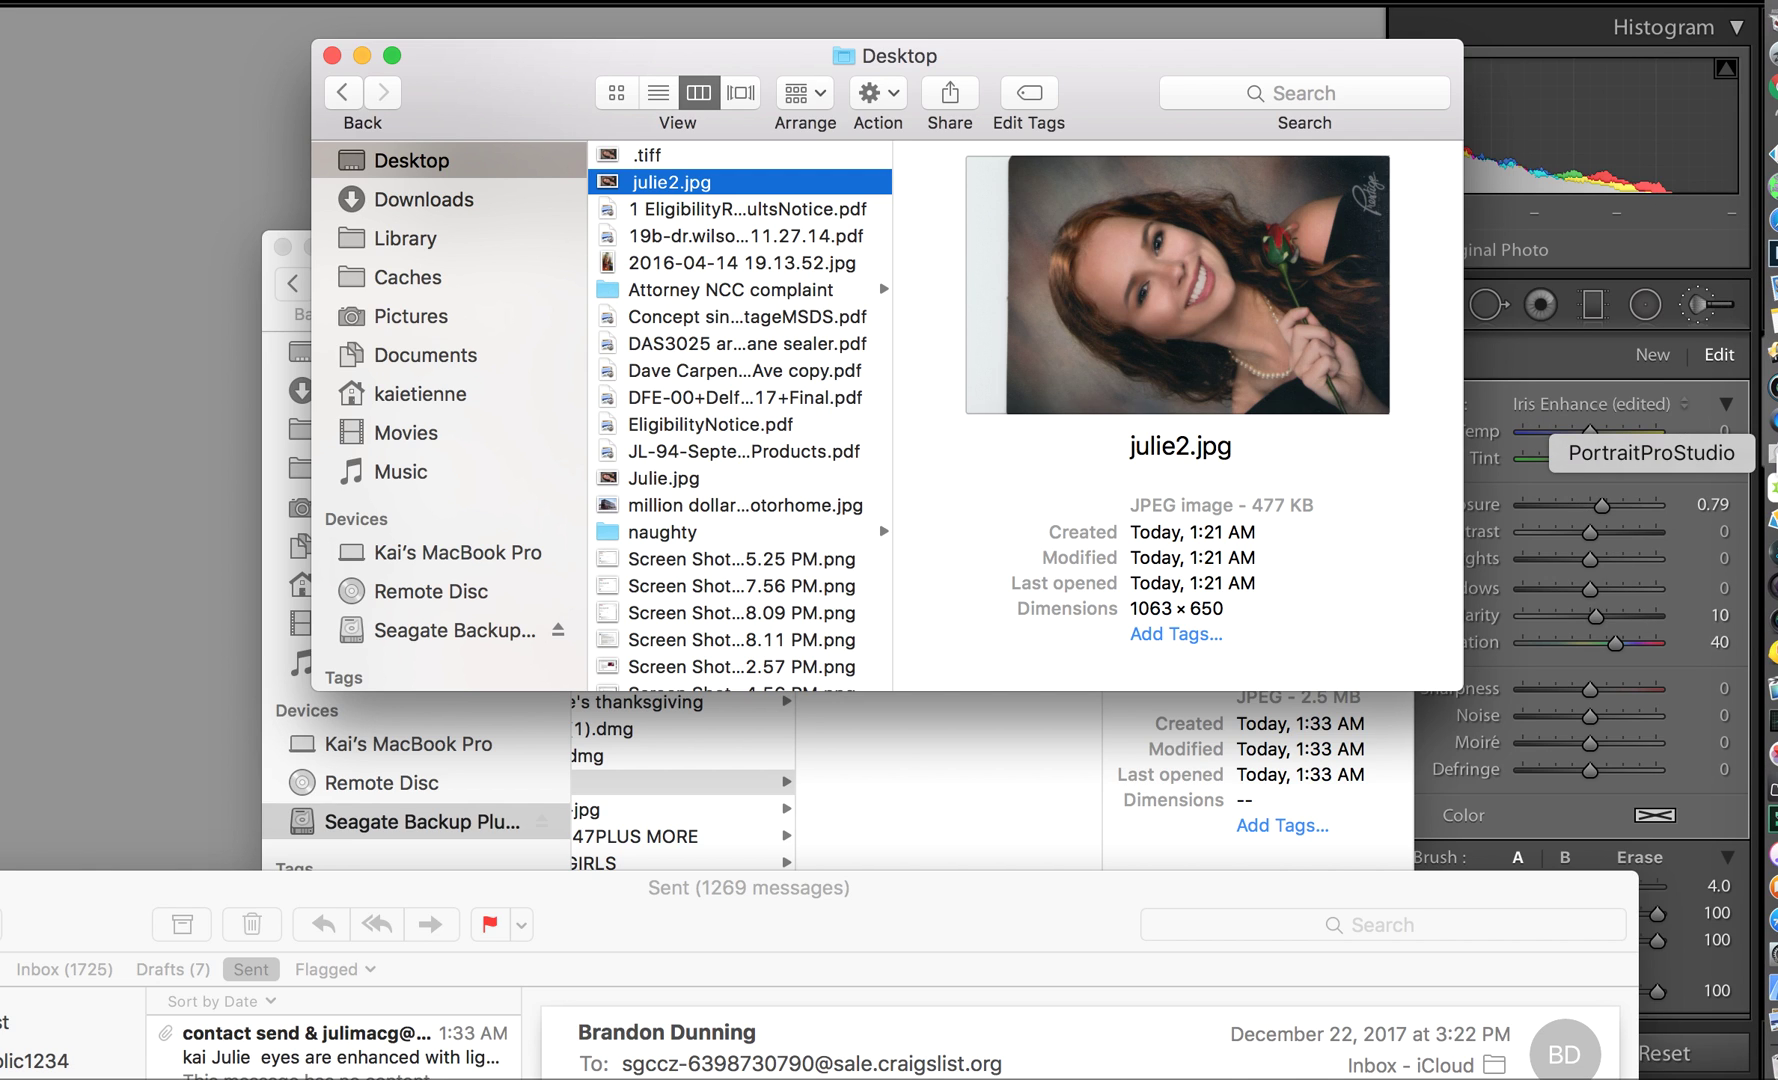
pyautogui.click(1771, 452)
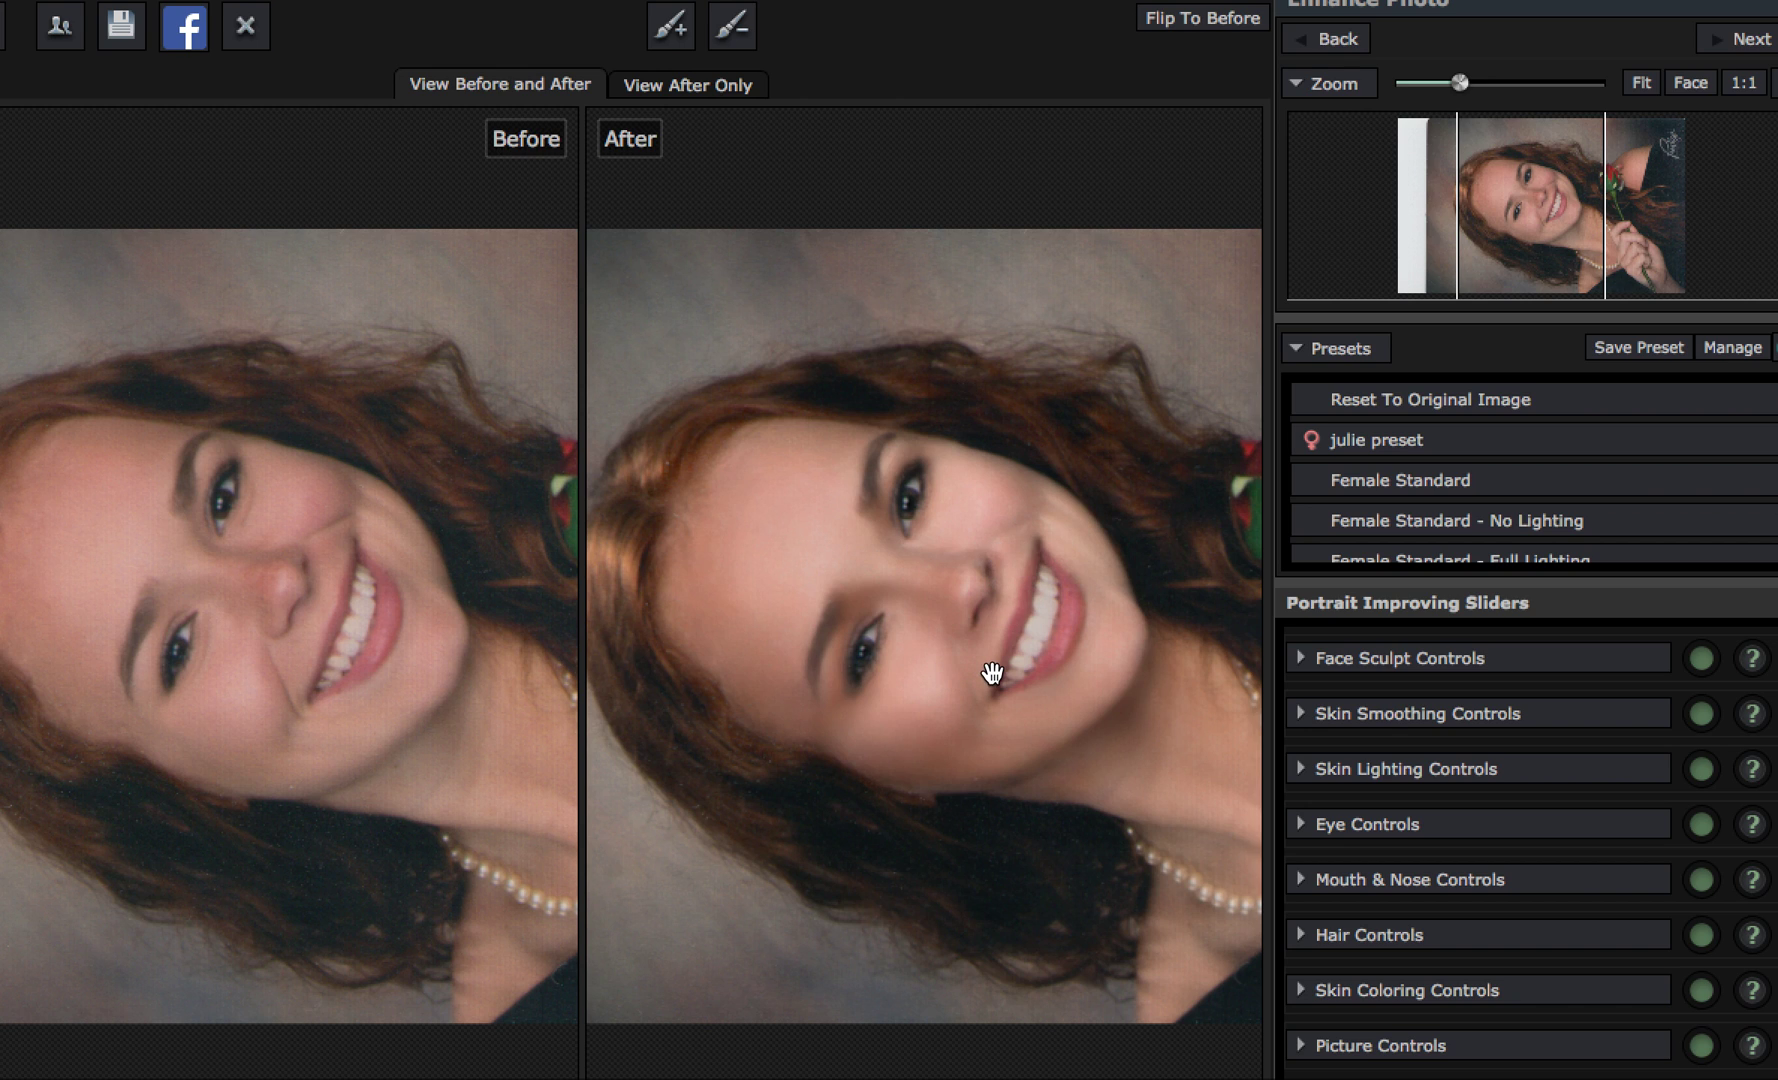
# Adjust the facial outline points around the mouth and the lower eye on the Before image
pyautogui.moveTo(350, 617); pyautogui.dragTo(393, 632)
pyautogui.moveTo(225, 502)
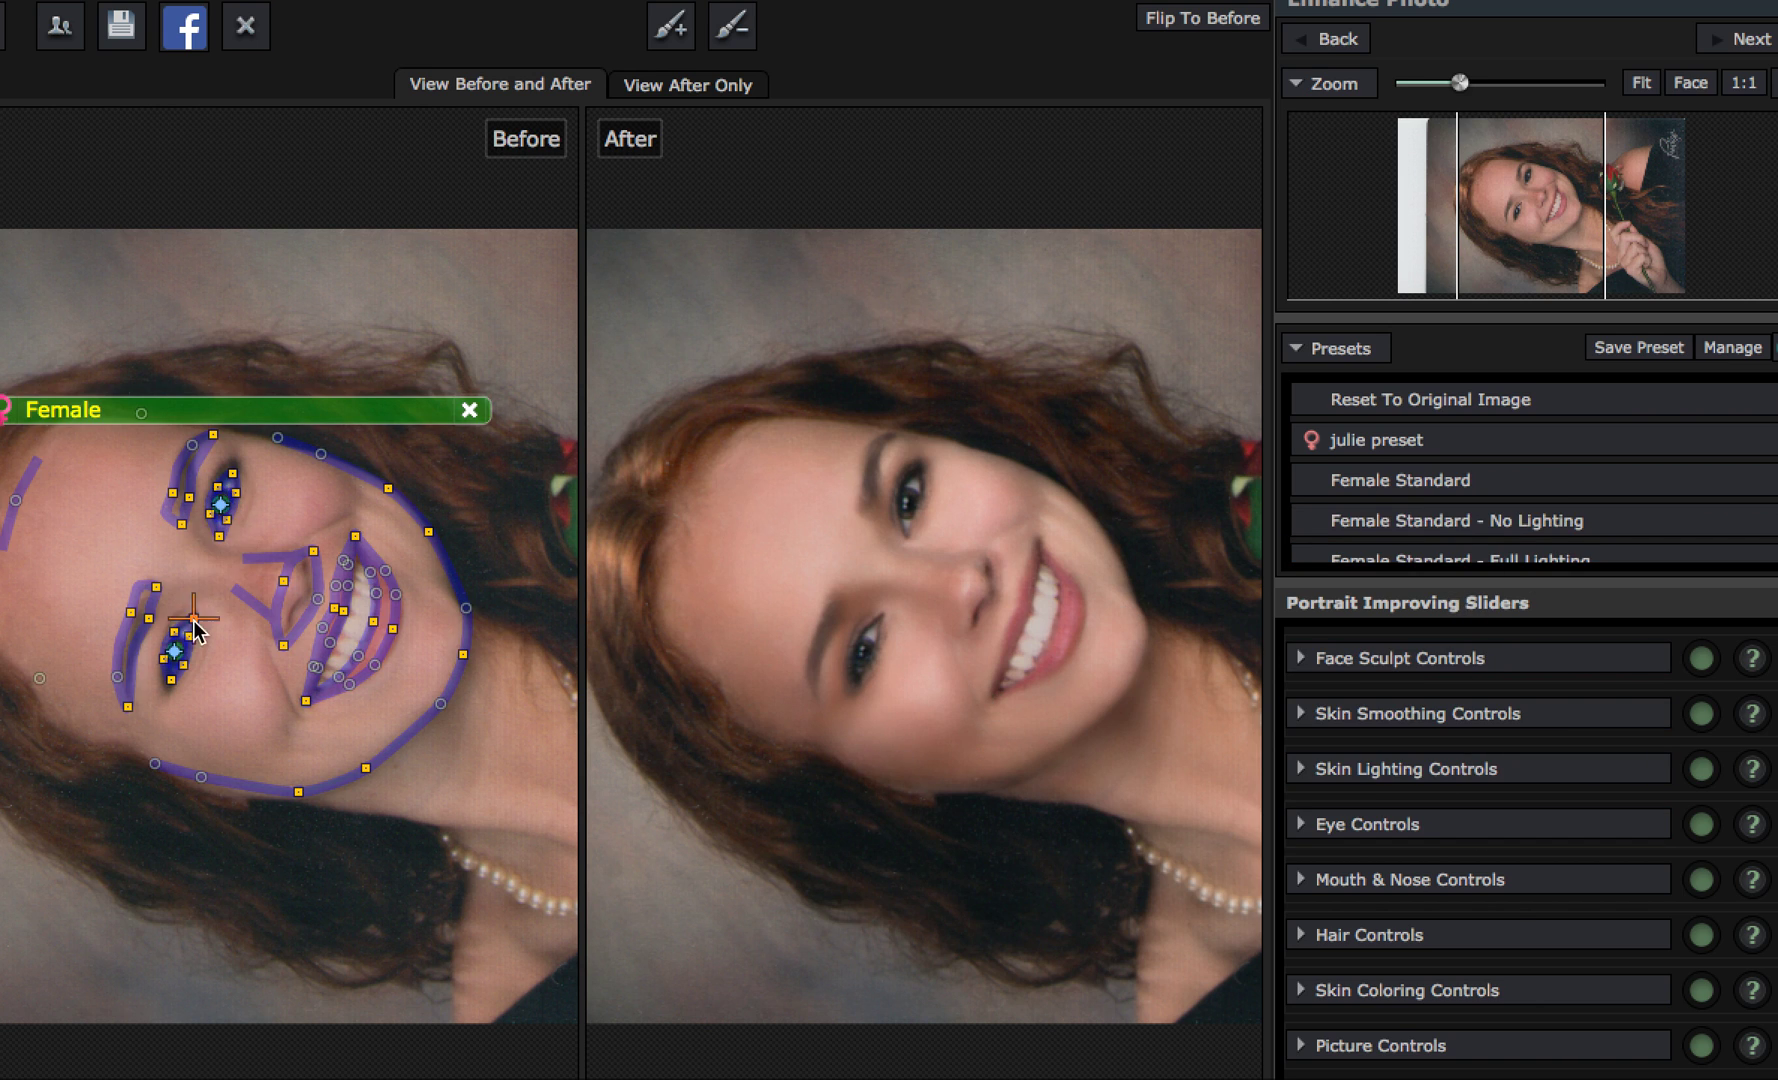
pyautogui.moveTo(183, 686)
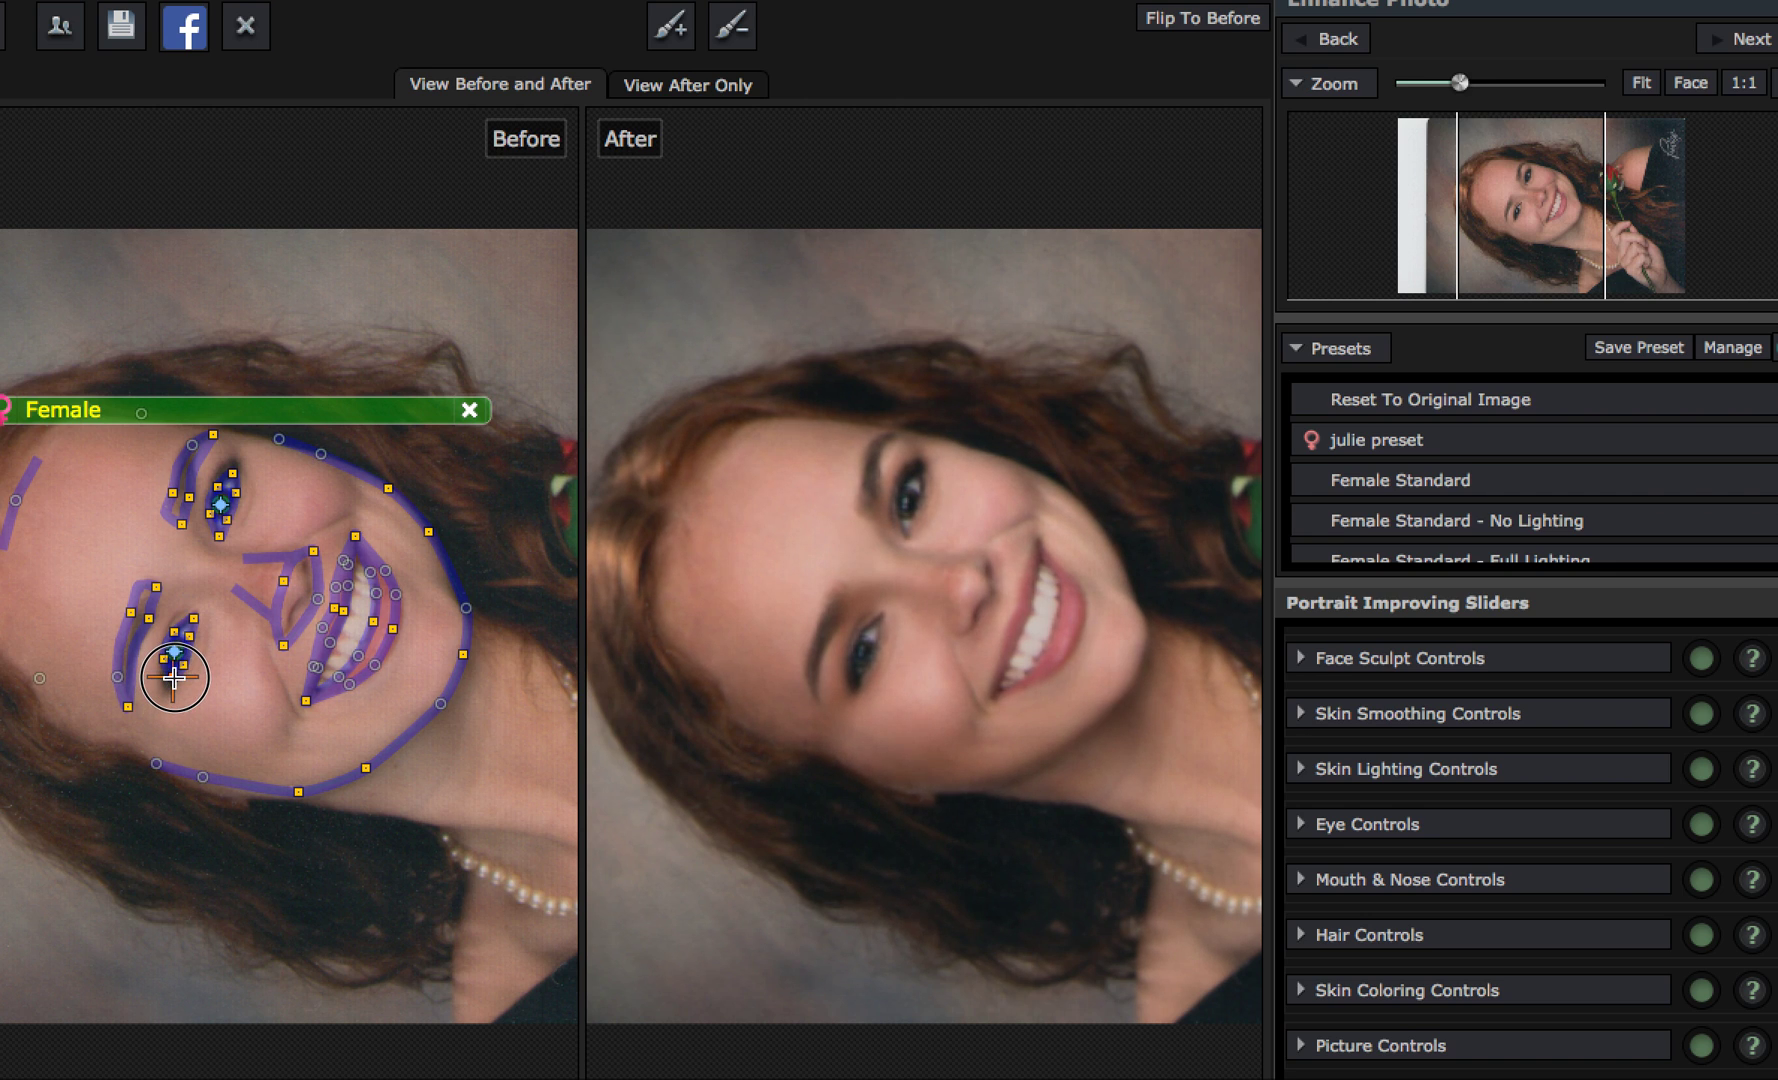
pyautogui.moveTo(174, 678); pyautogui.dragTo(178, 682)
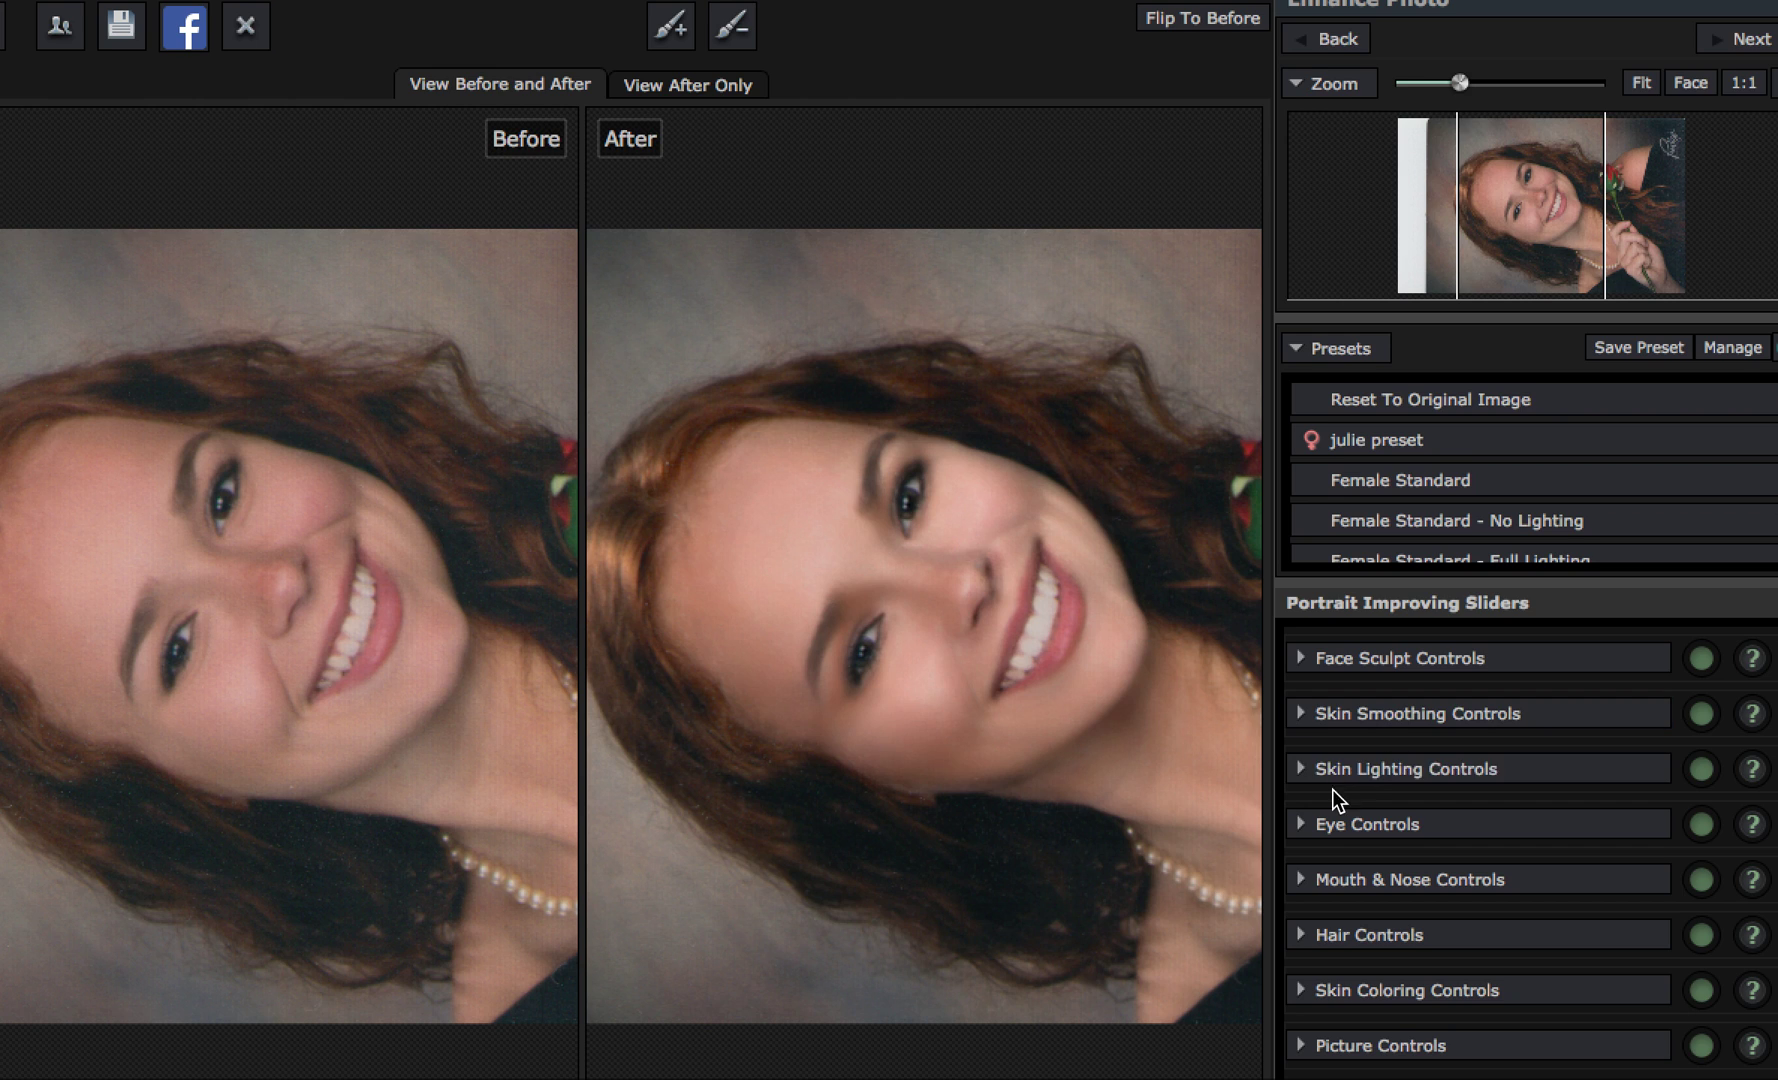
# Try different light directions around the face in the Skin Lighting Controls, then reapply the custom saved preset
pyautogui.click(1310, 770)
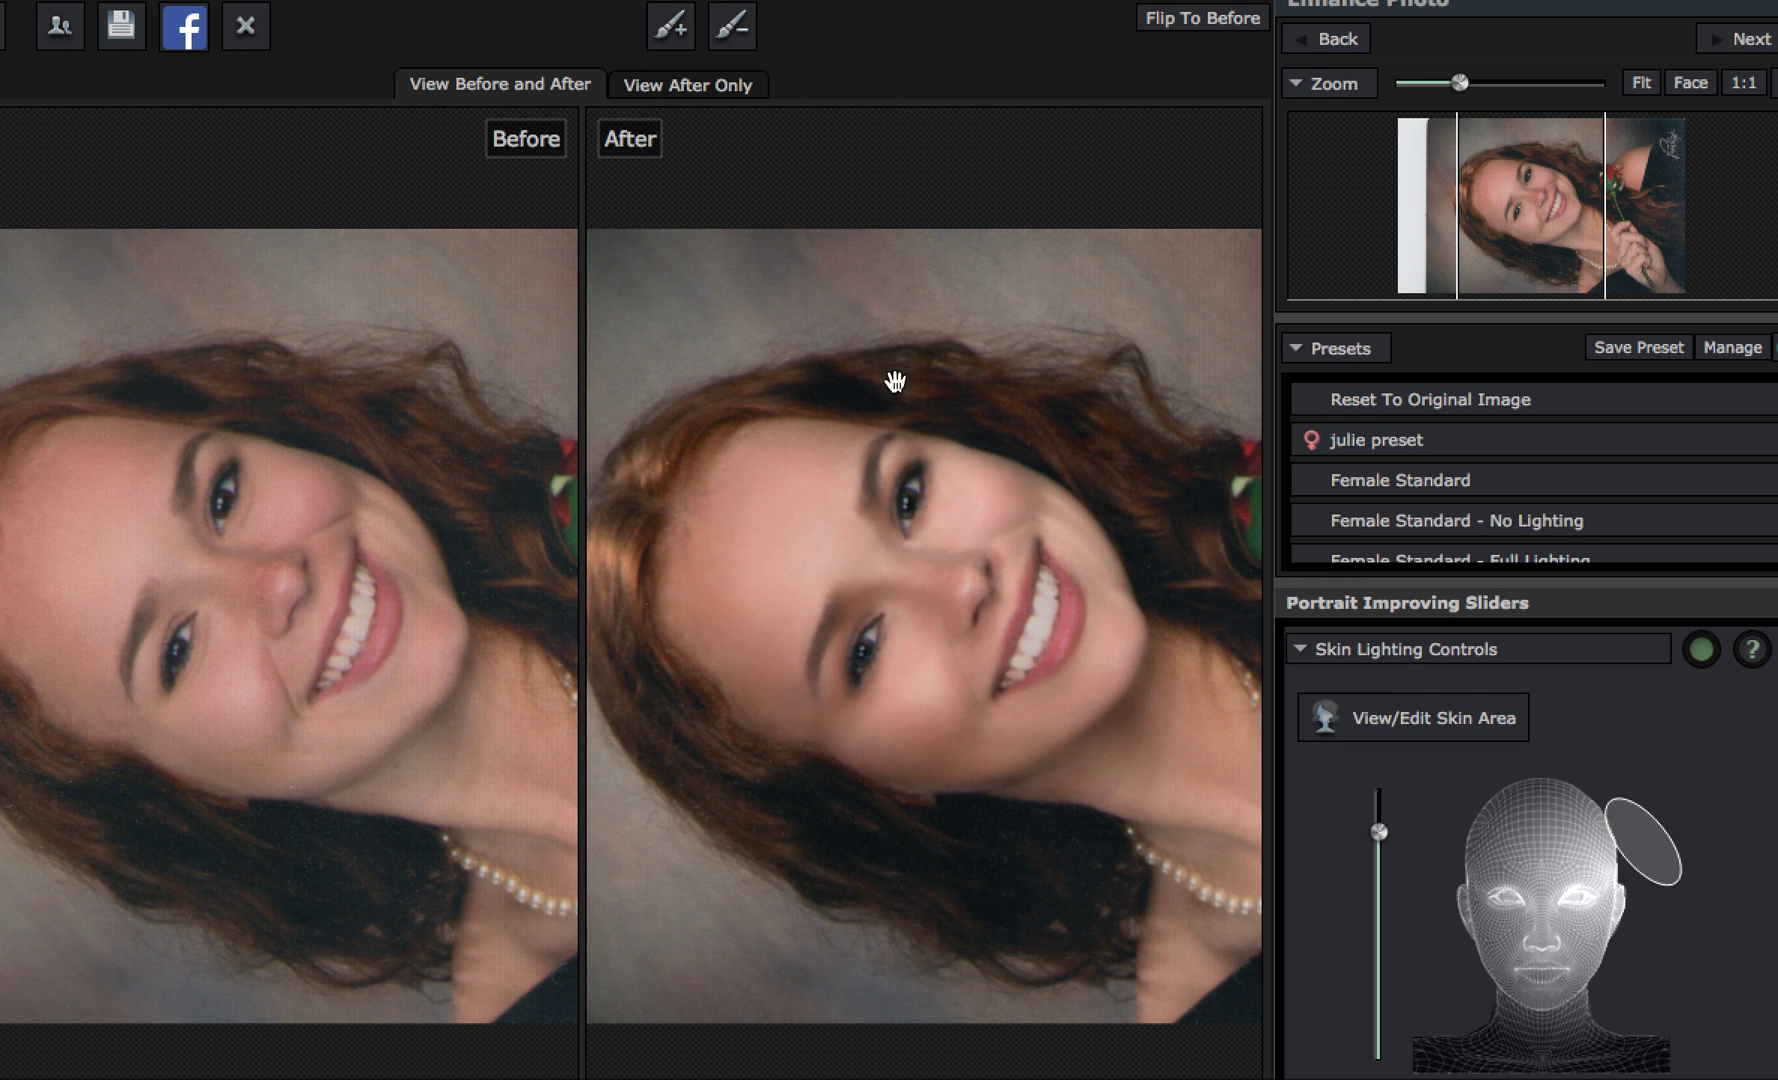
pyautogui.moveTo(108, 530)
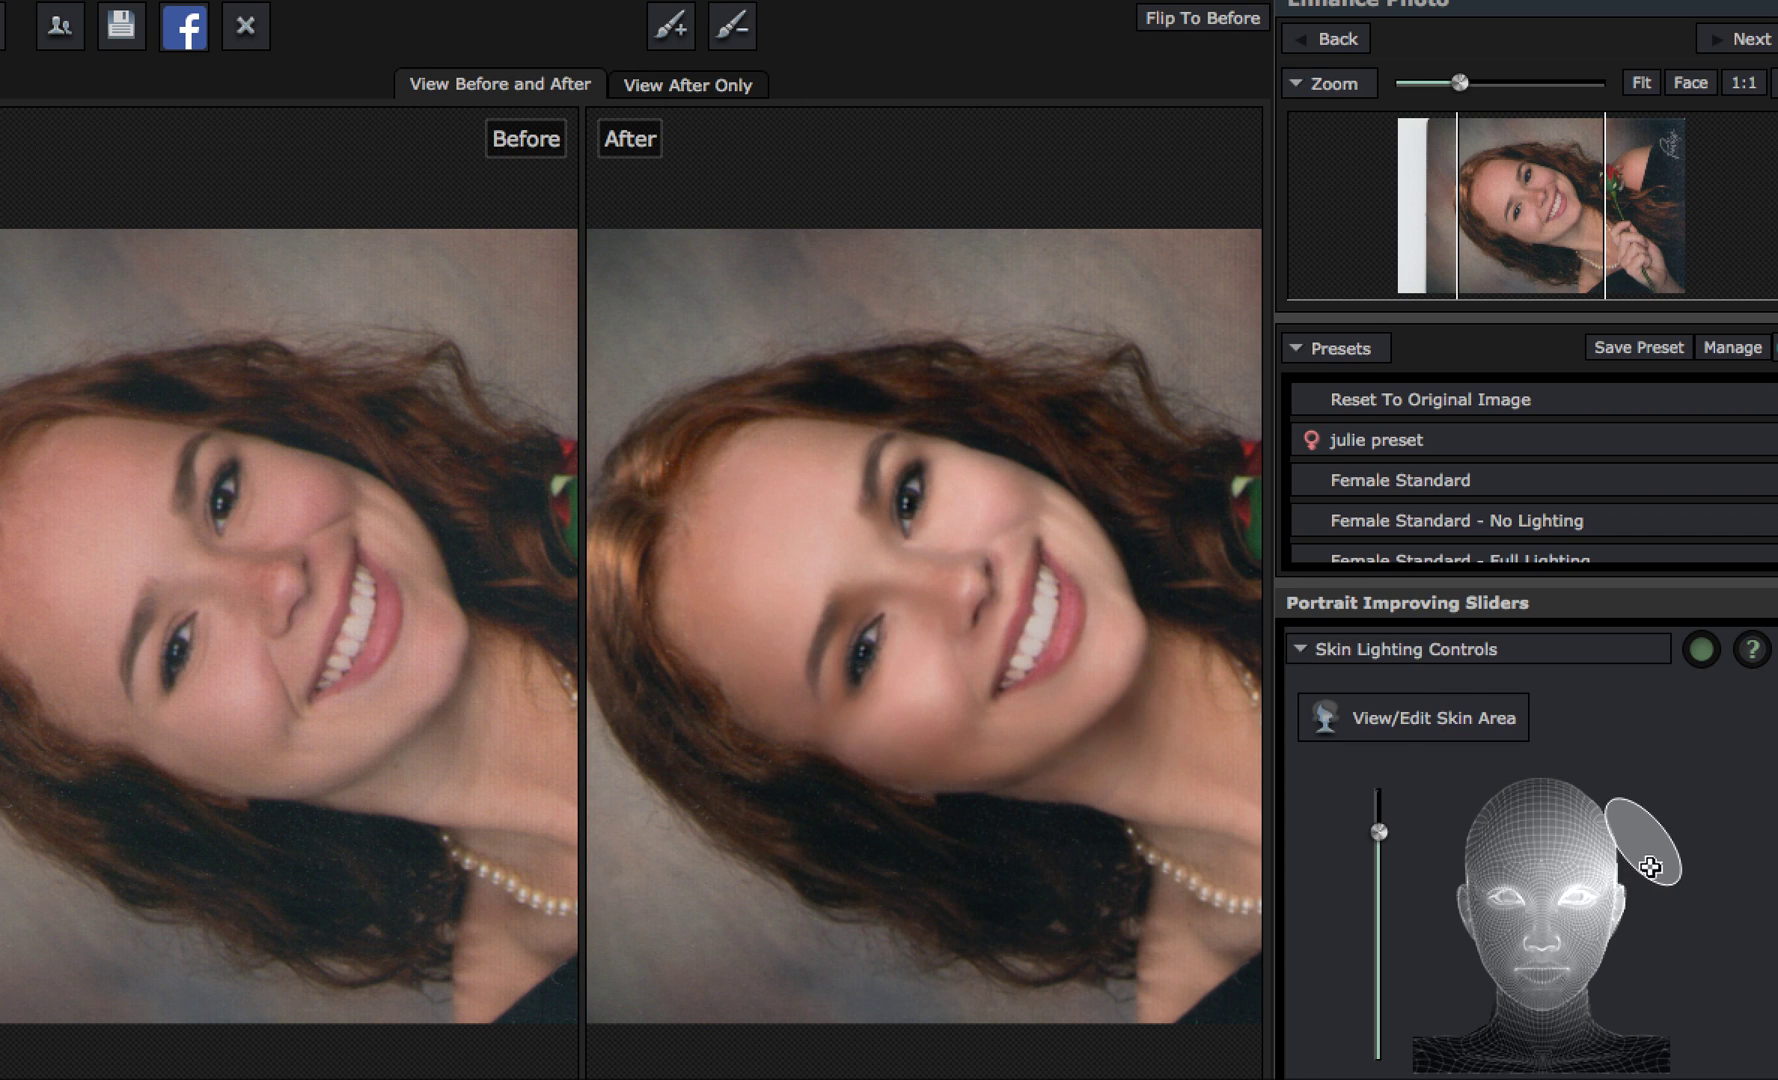
pyautogui.moveTo(1640, 841); pyautogui.dragTo(1455, 913)
pyautogui.moveTo(359, 511)
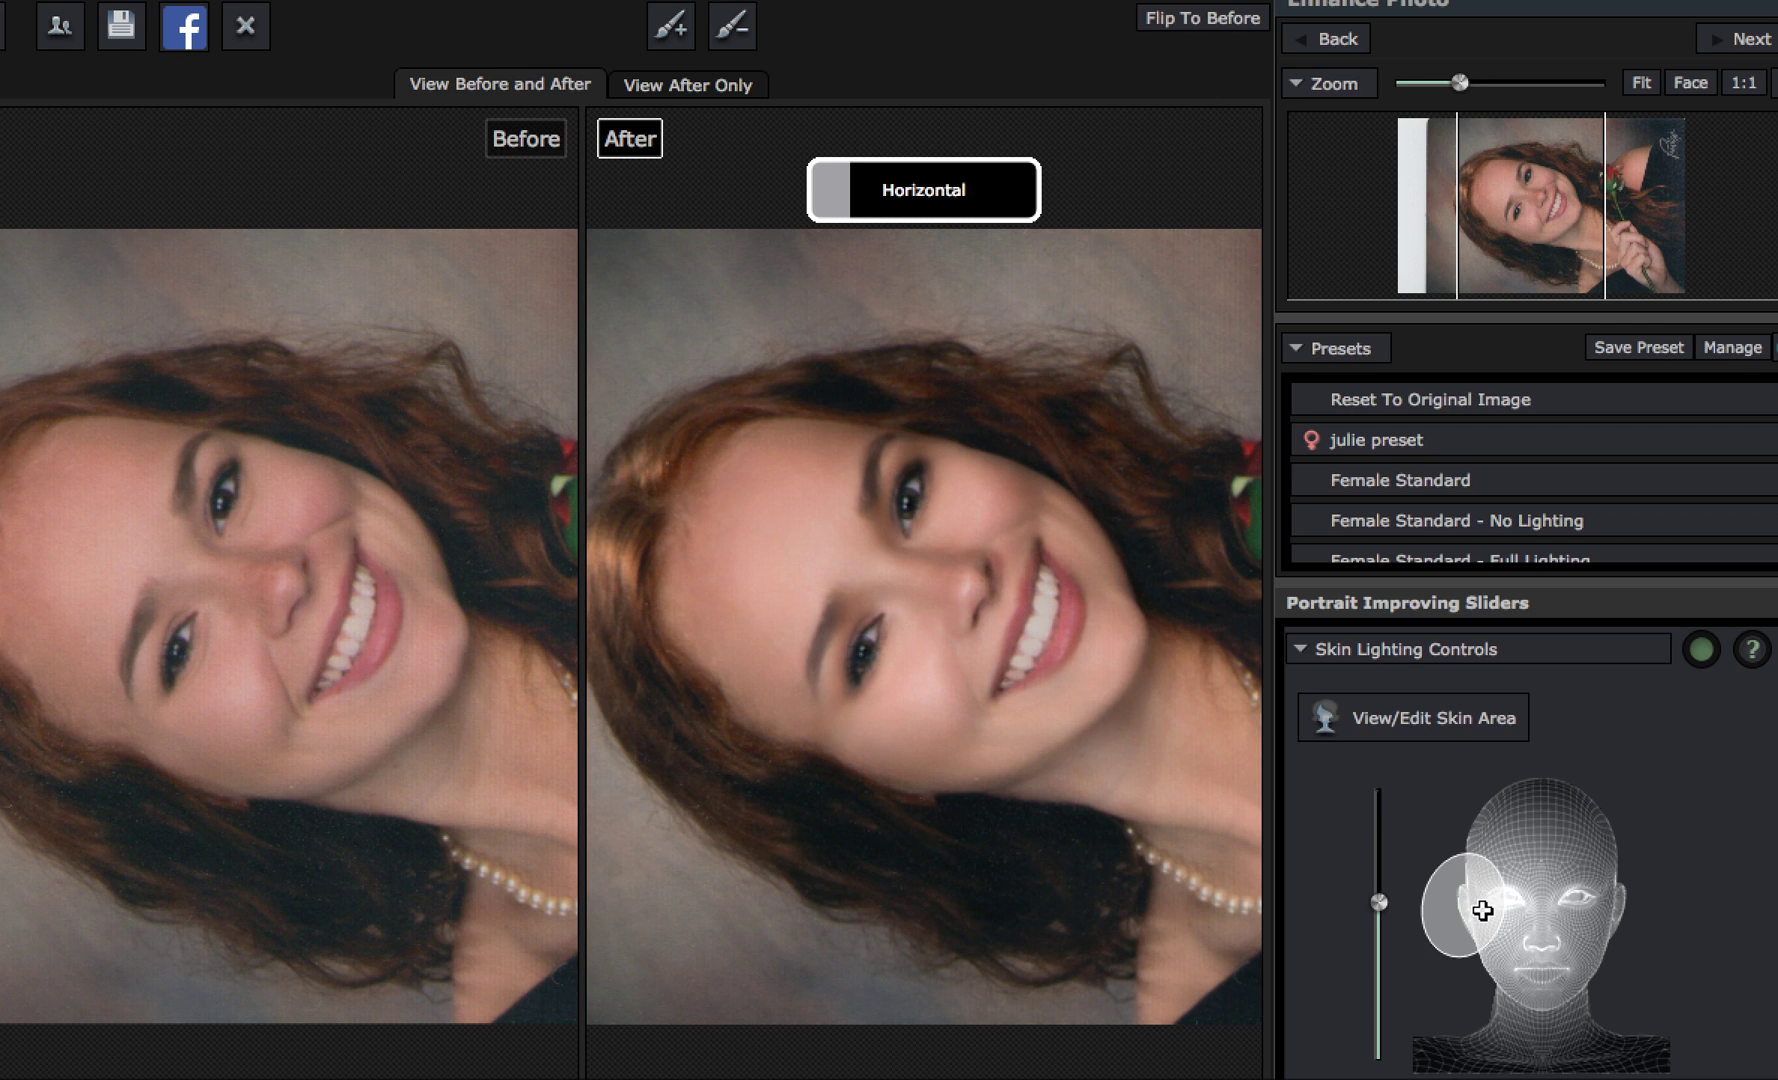
pyautogui.moveTo(1482, 910); pyautogui.dragTo(1682, 742)
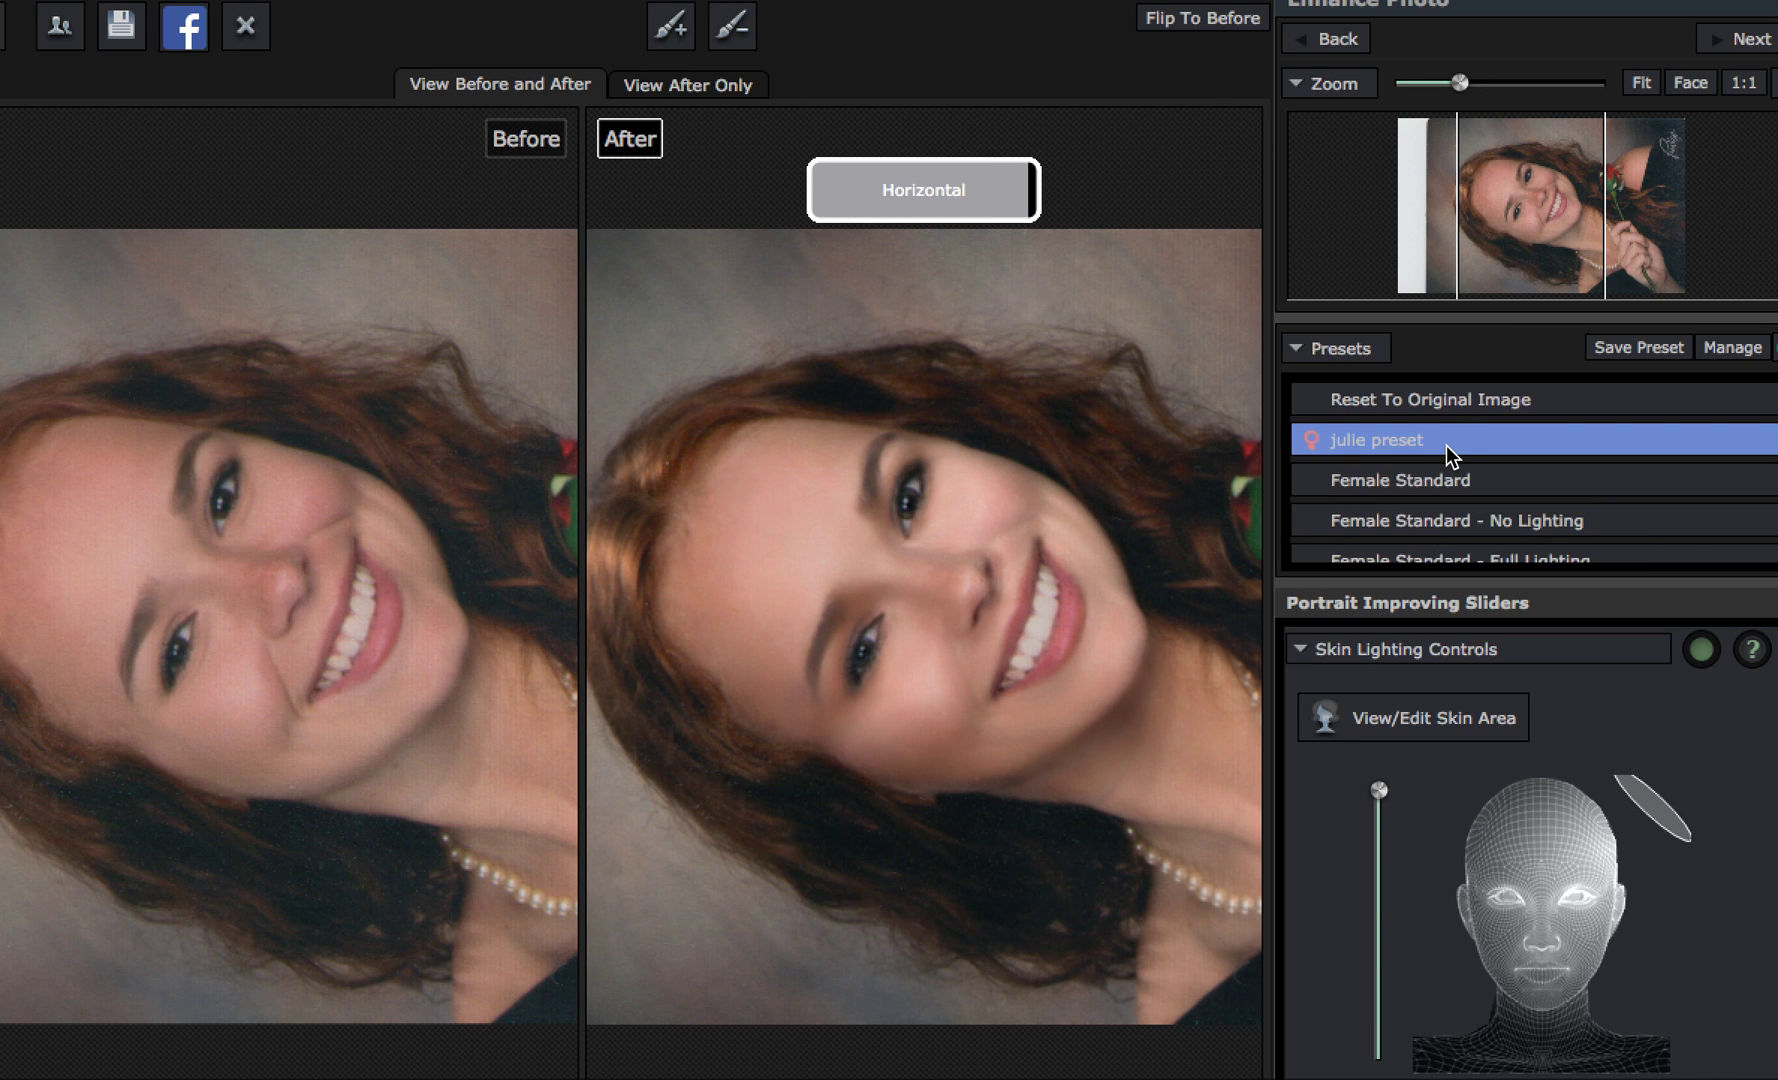
pyautogui.moveTo(1657, 783); pyautogui.dragTo(1440, 860)
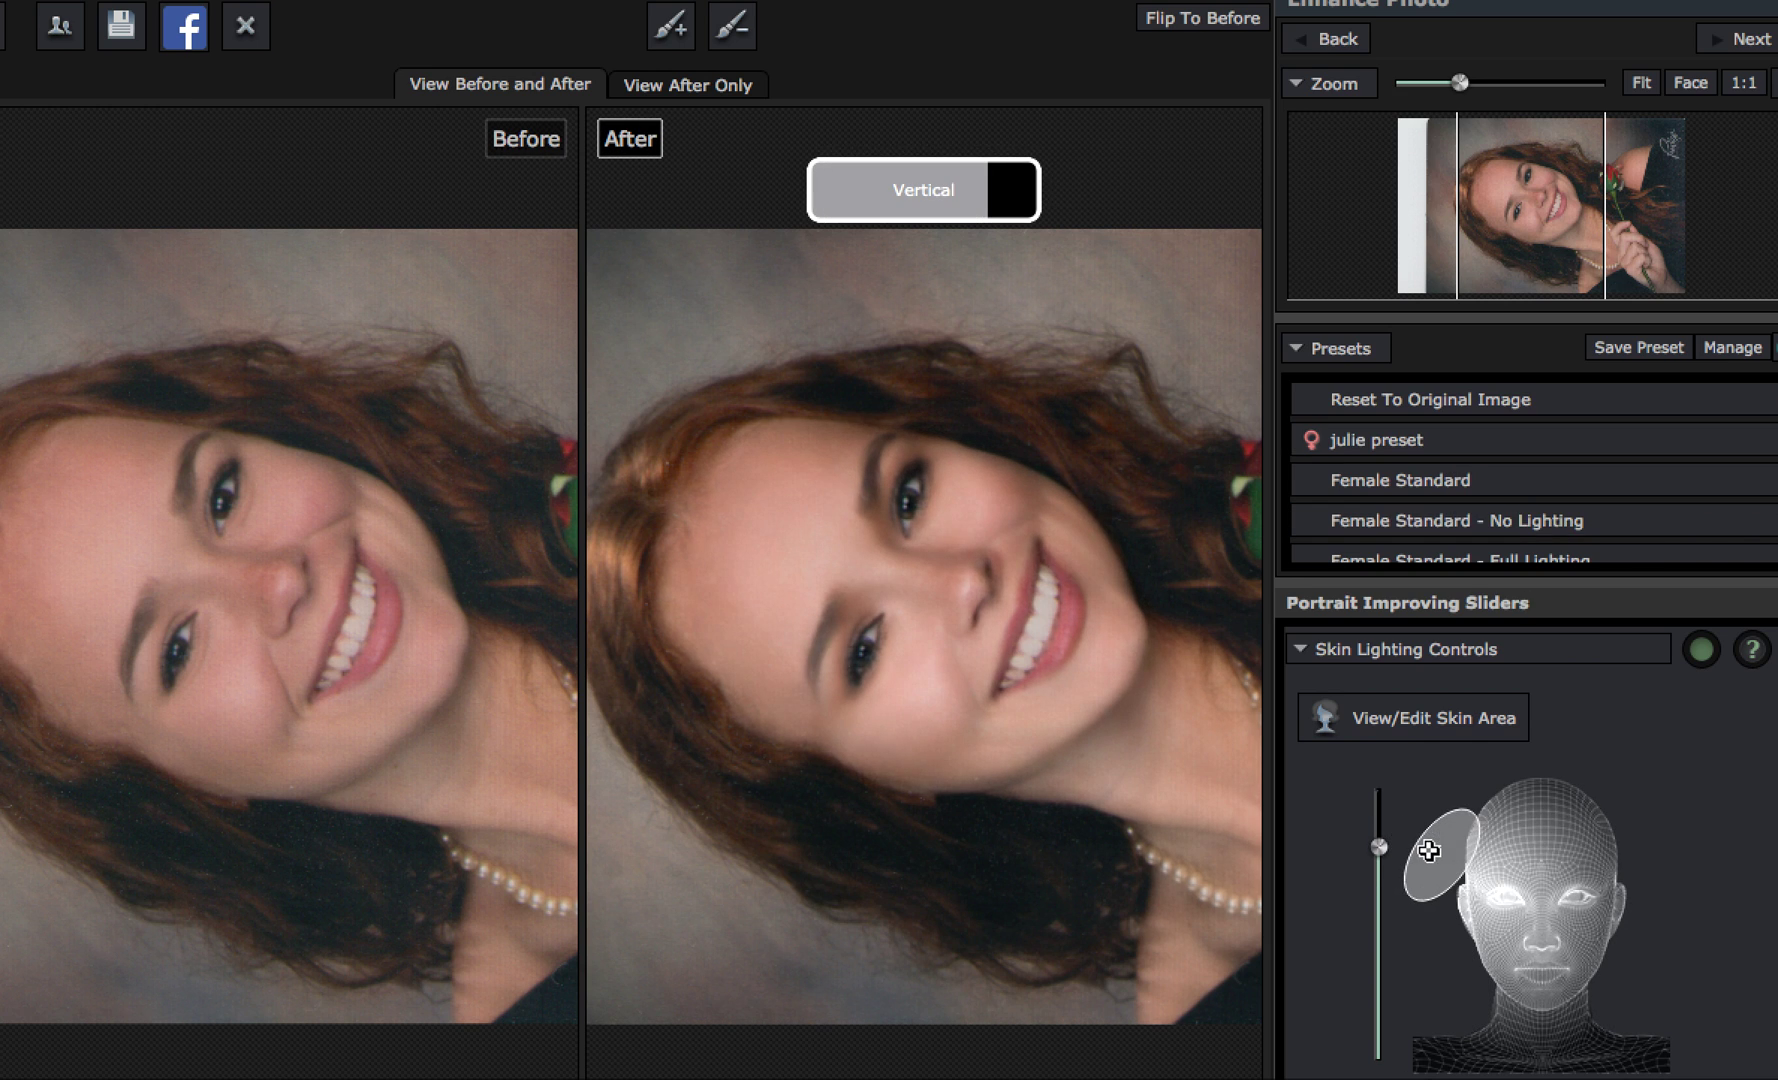
pyautogui.click(1404, 444)
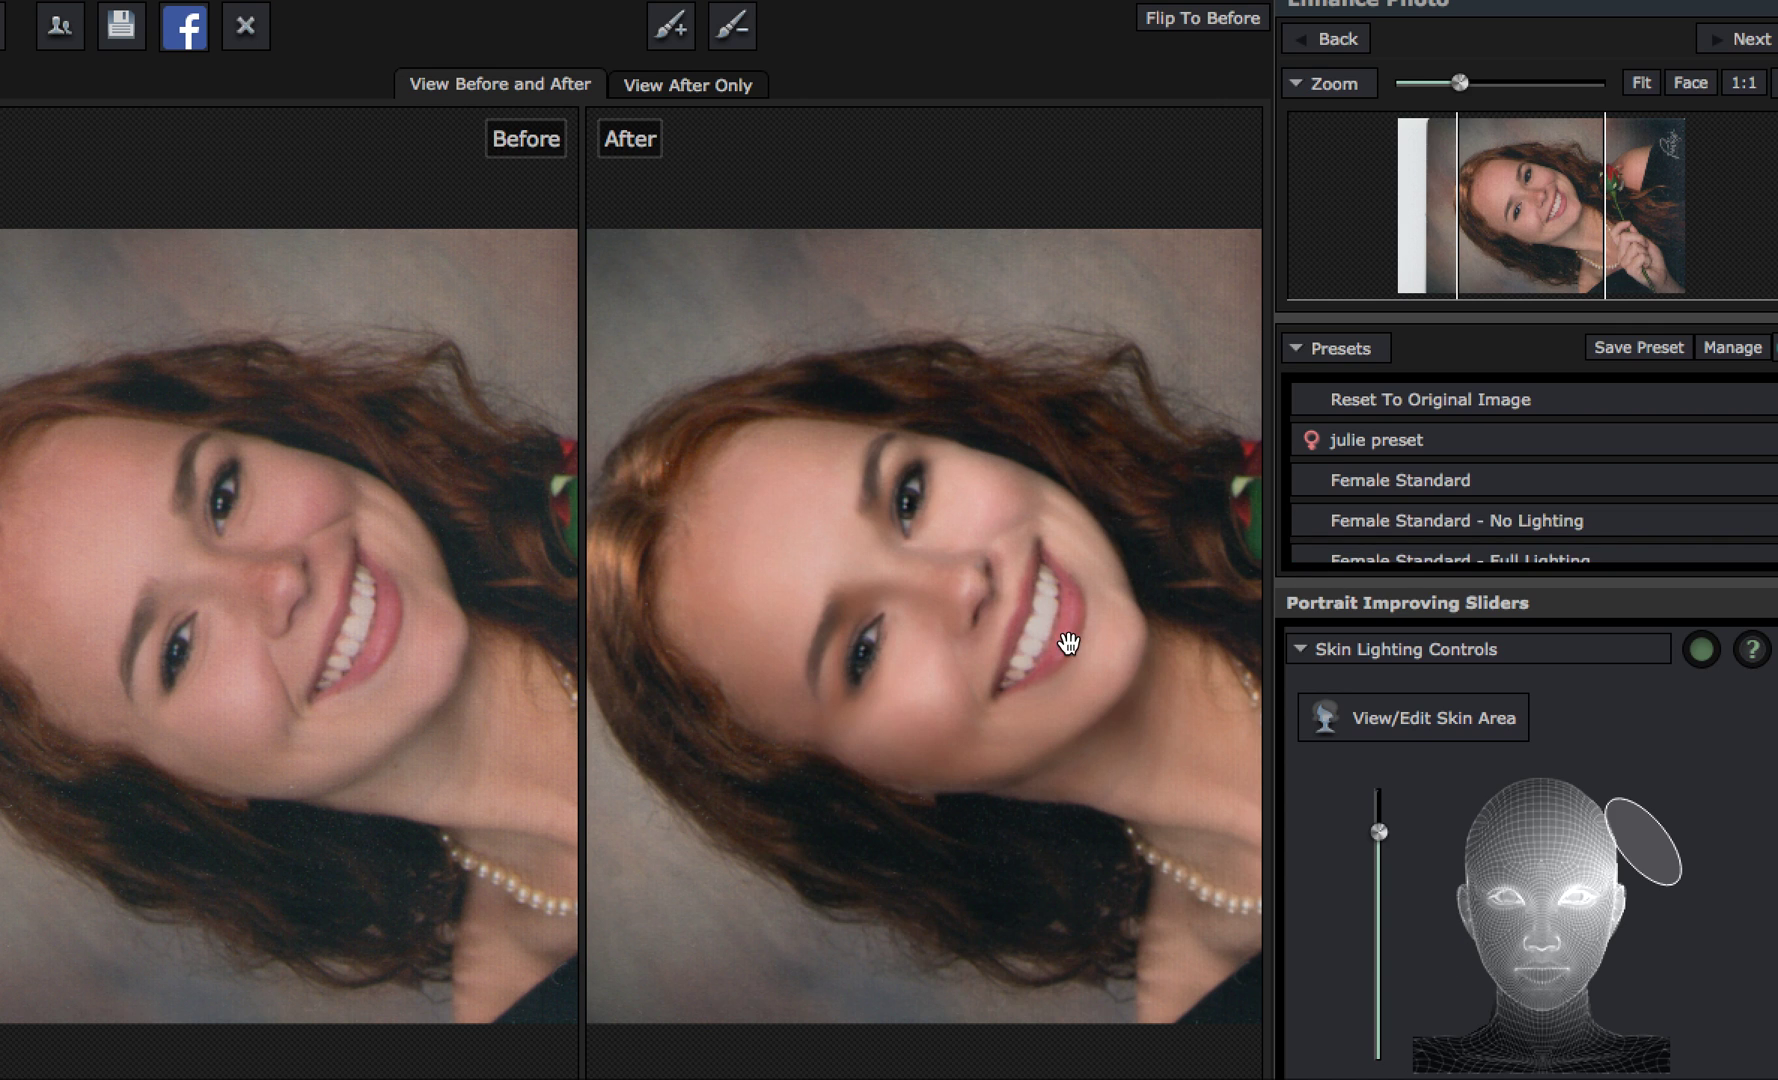
# Try out the kick, Smokey eyes and Pout settings of the skin lighting, restoring the custom saved preset after the trials
pyautogui.moveTo(512, 615)
pyautogui.scroll(-10, 1530, 850)
pyautogui.scroll(-2, 1775, 945)
pyautogui.scroll(10, 1775, 945)
pyautogui.scroll(-5, 1775, 905)
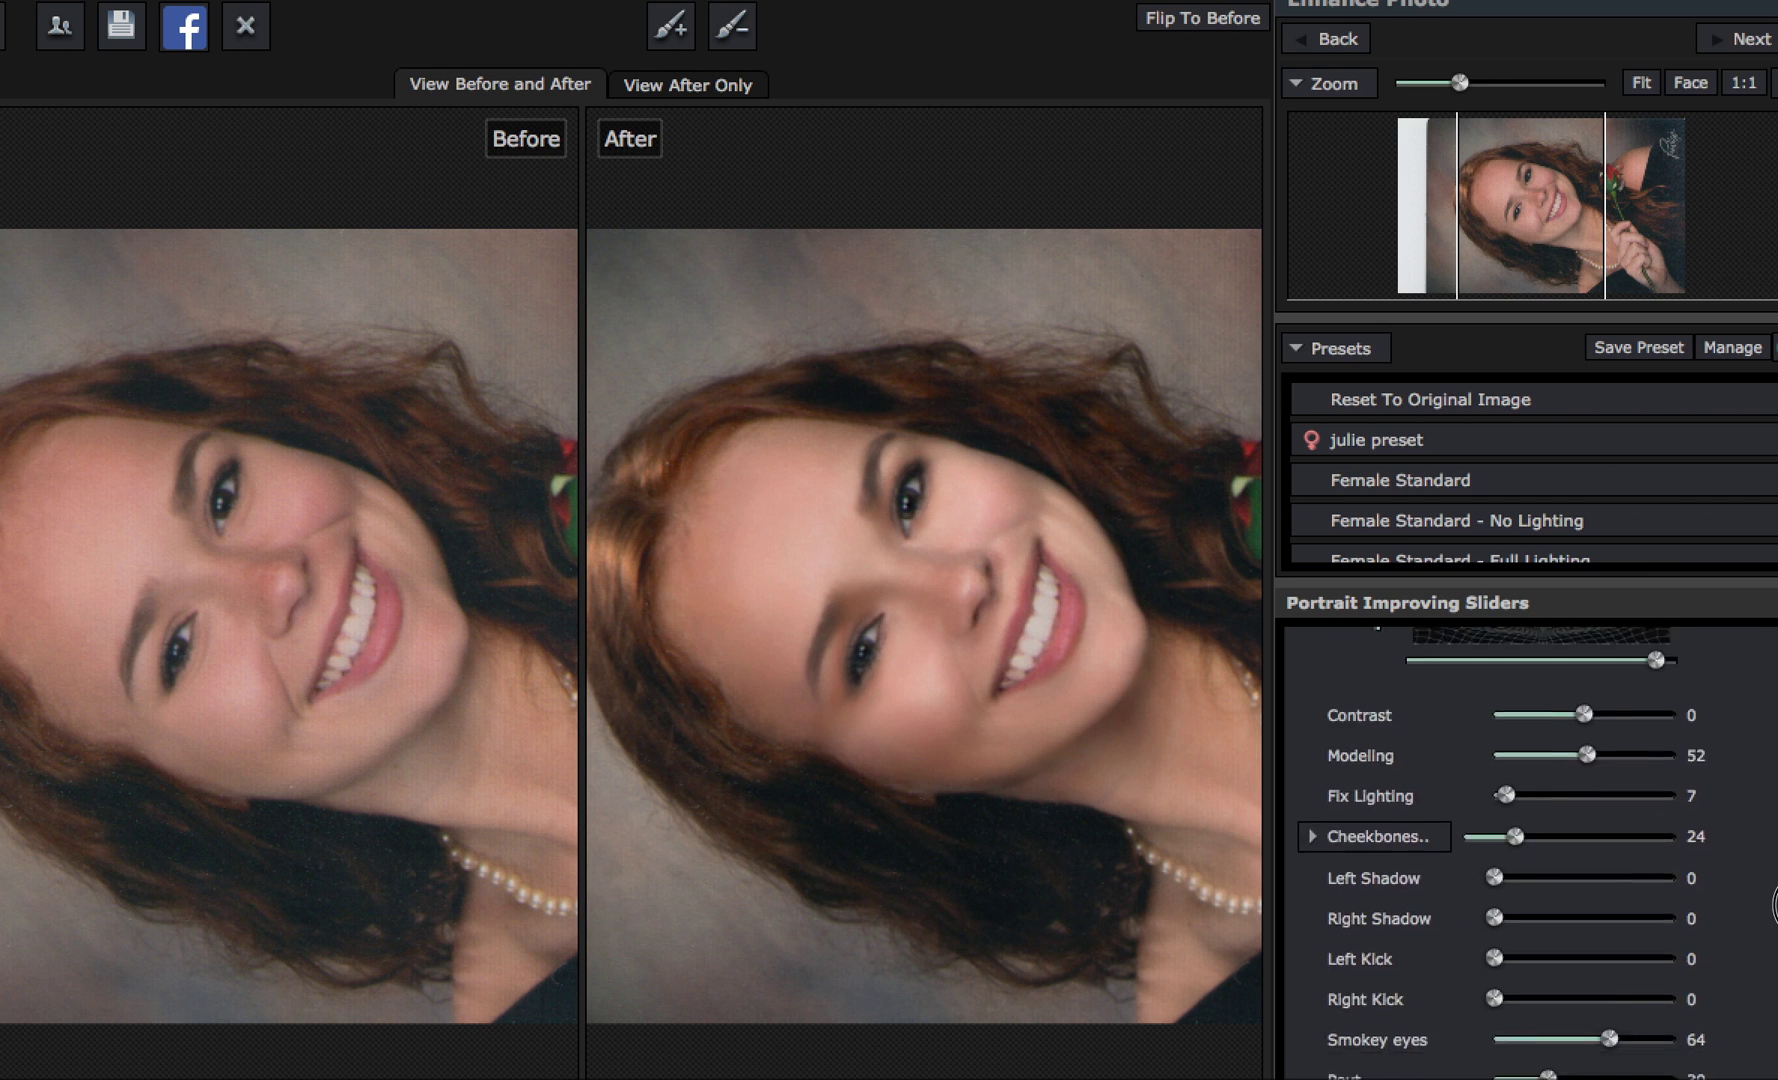
pyautogui.scroll(-3, 1775, 920)
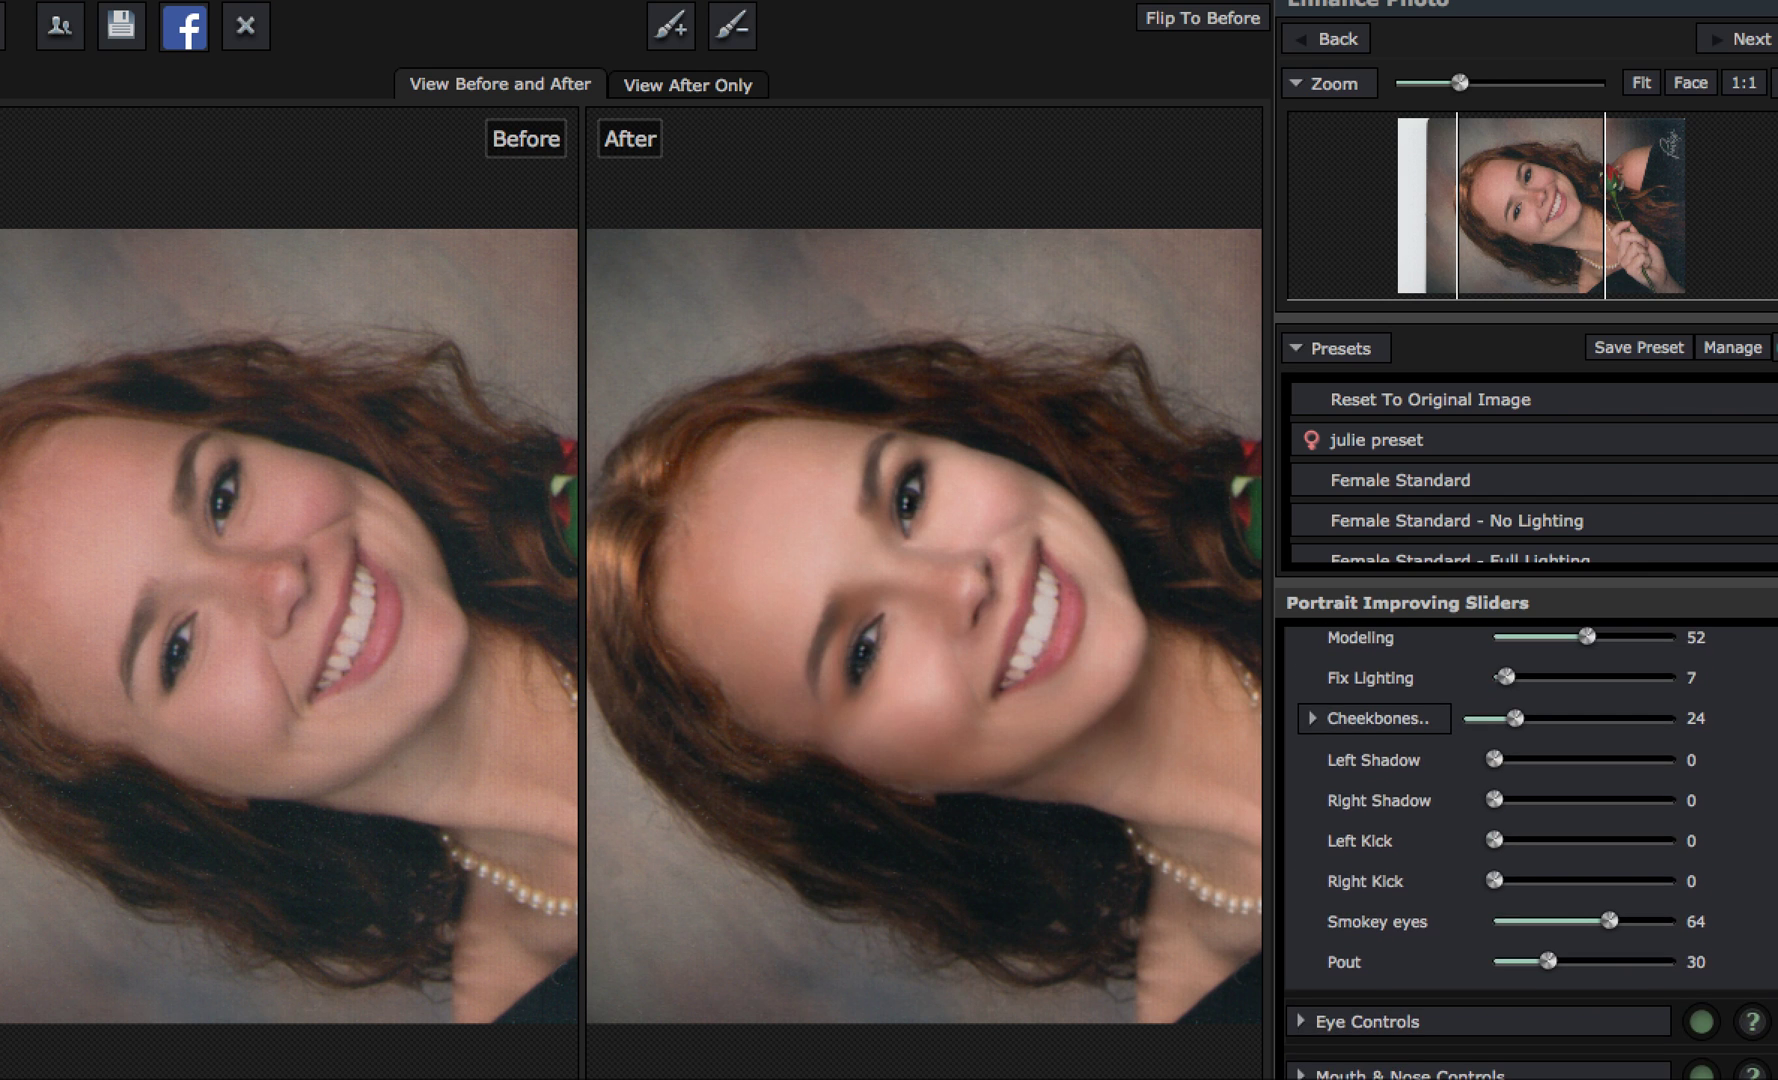
pyautogui.moveTo(1488, 841); pyautogui.dragTo(1494, 881)
pyautogui.moveTo(1610, 921); pyautogui.dragTo(1568, 916)
pyautogui.click(1385, 458)
pyautogui.moveTo(1547, 970)
pyautogui.mouseDown()
pyautogui.moveTo(1480, 960)
pyautogui.moveTo(1547, 955)
pyautogui.mouseUp()
pyautogui.click(1410, 441)
# Expand the Eye Controls, dismiss the tip and set Whiten Eyes to 79
pyautogui.scroll(-4, 1772, 930)
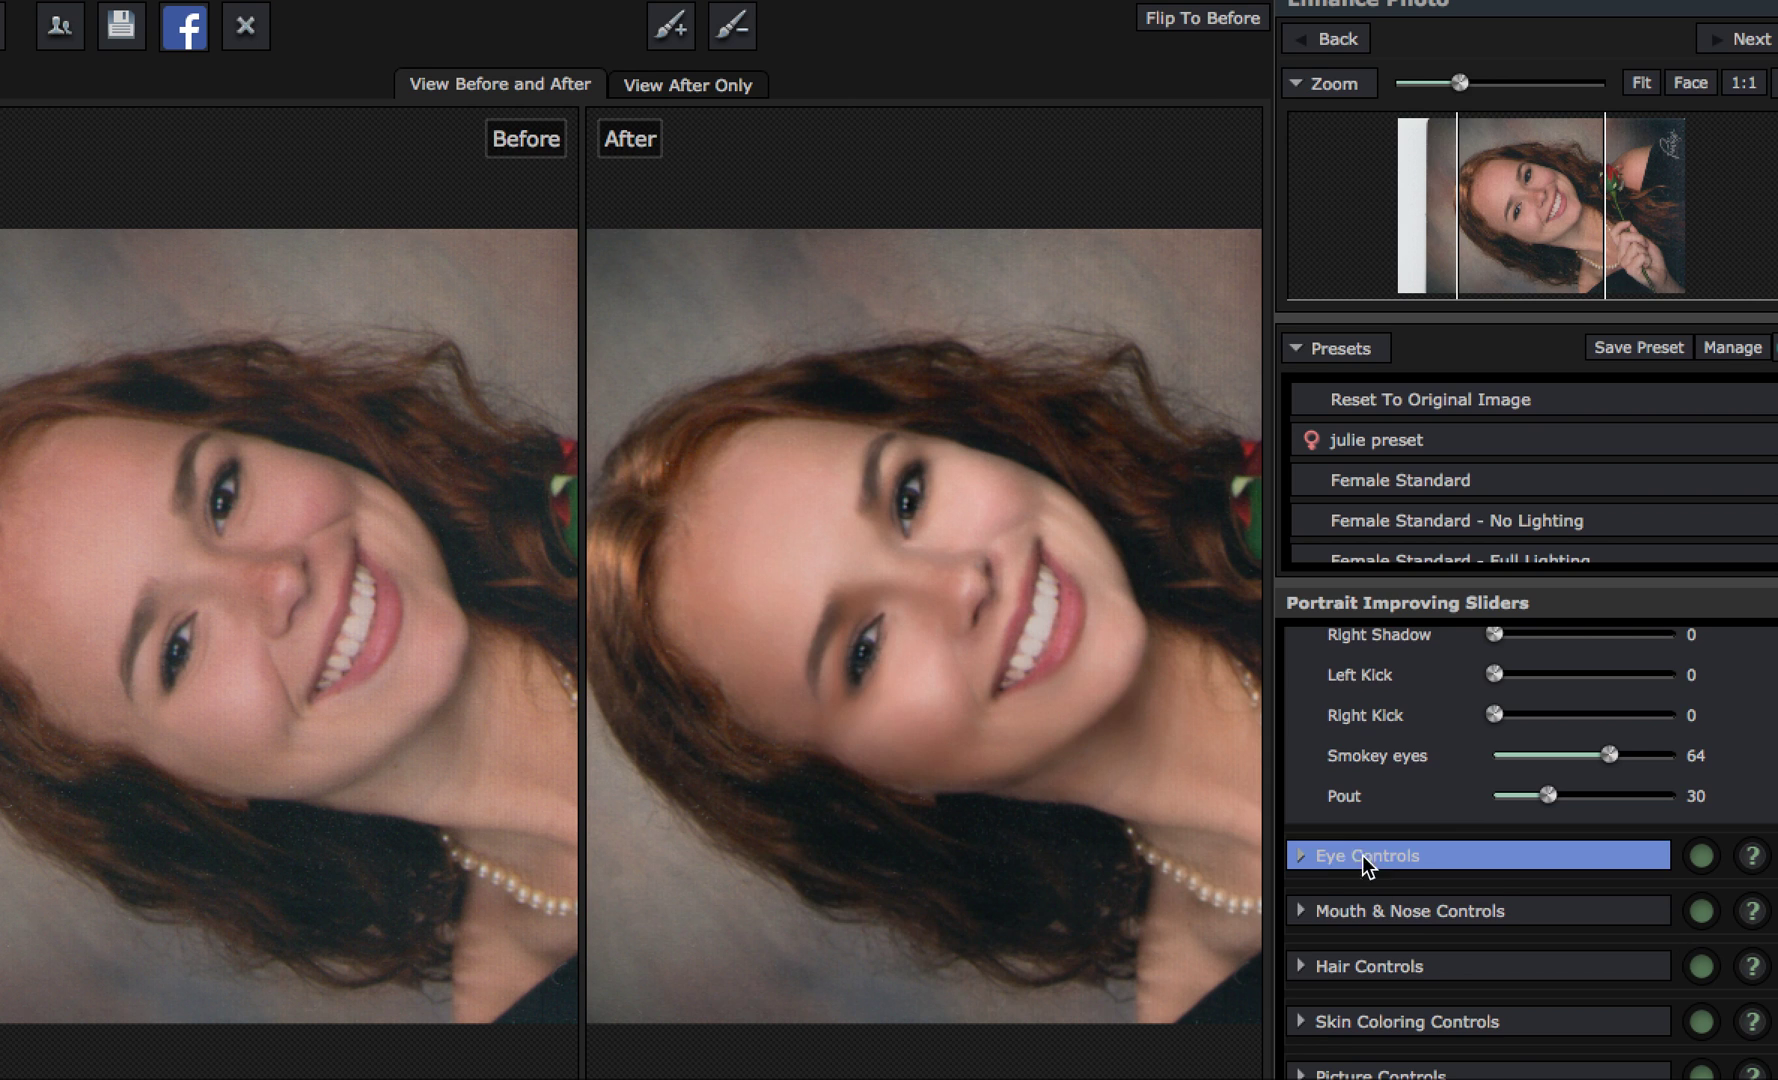
pyautogui.click(1304, 853)
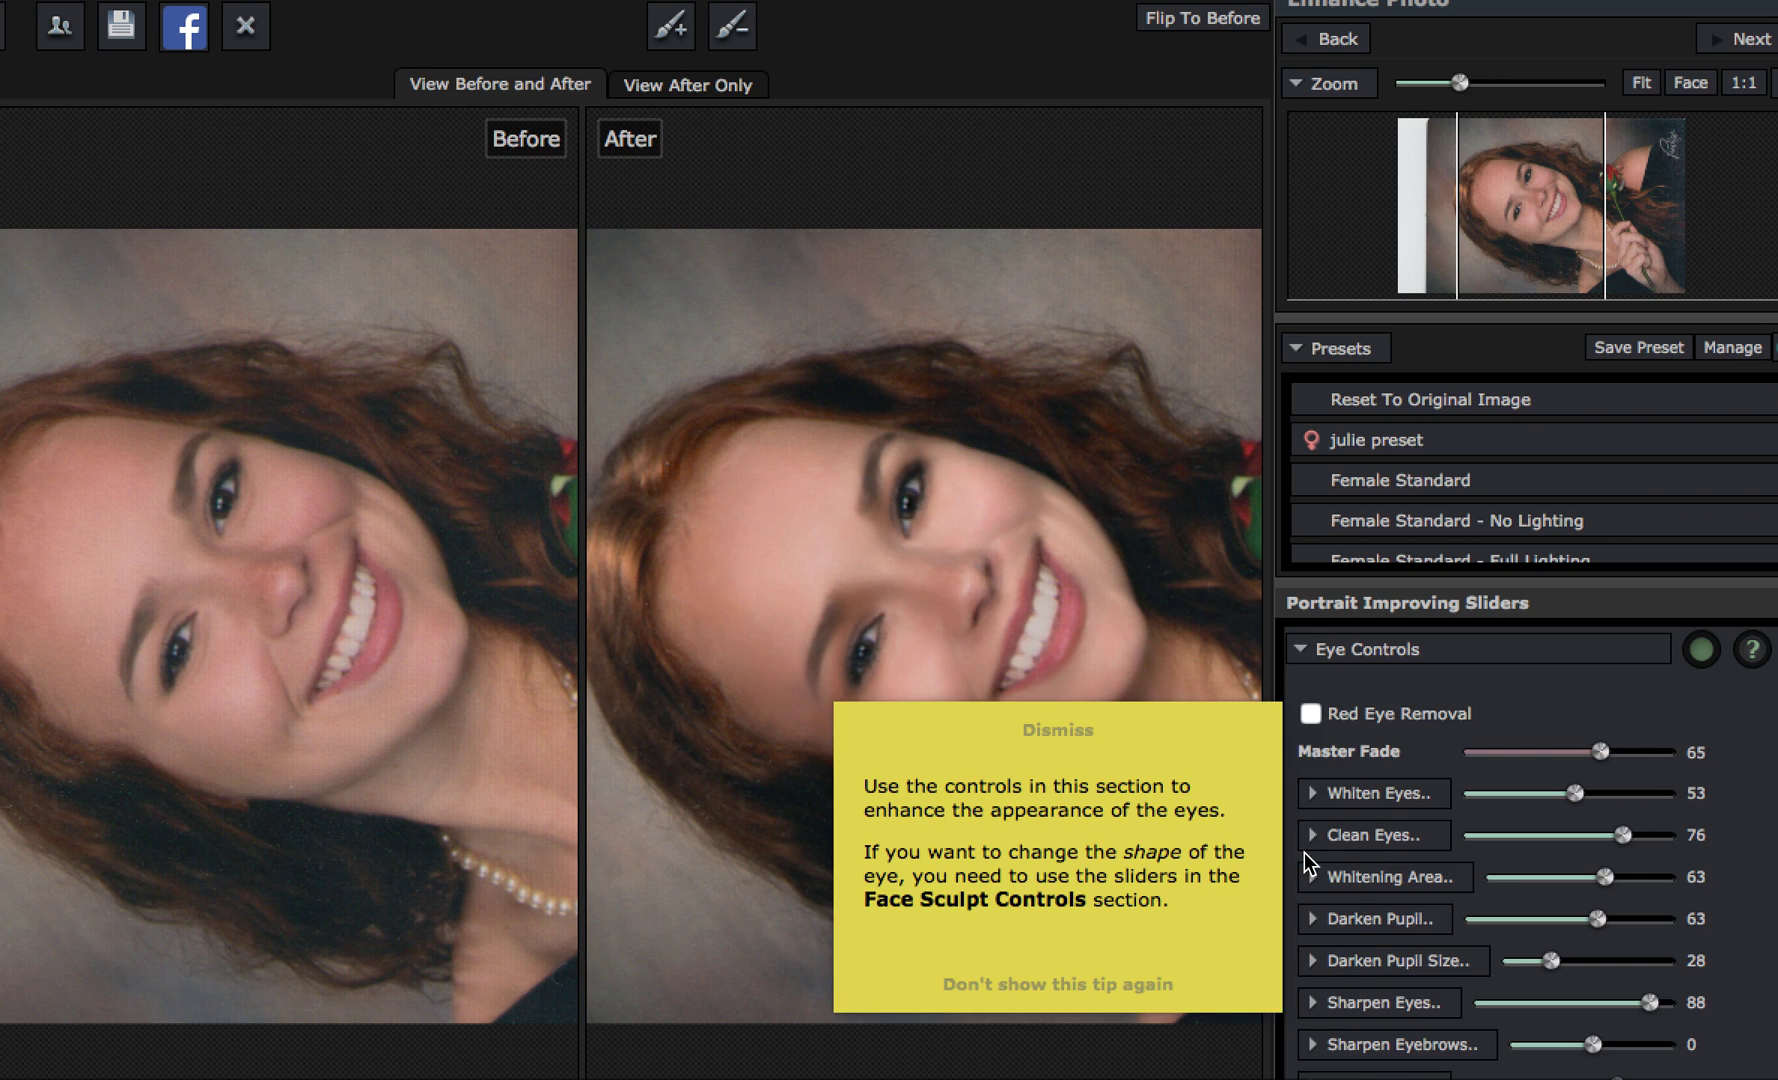
pyautogui.click(1105, 722)
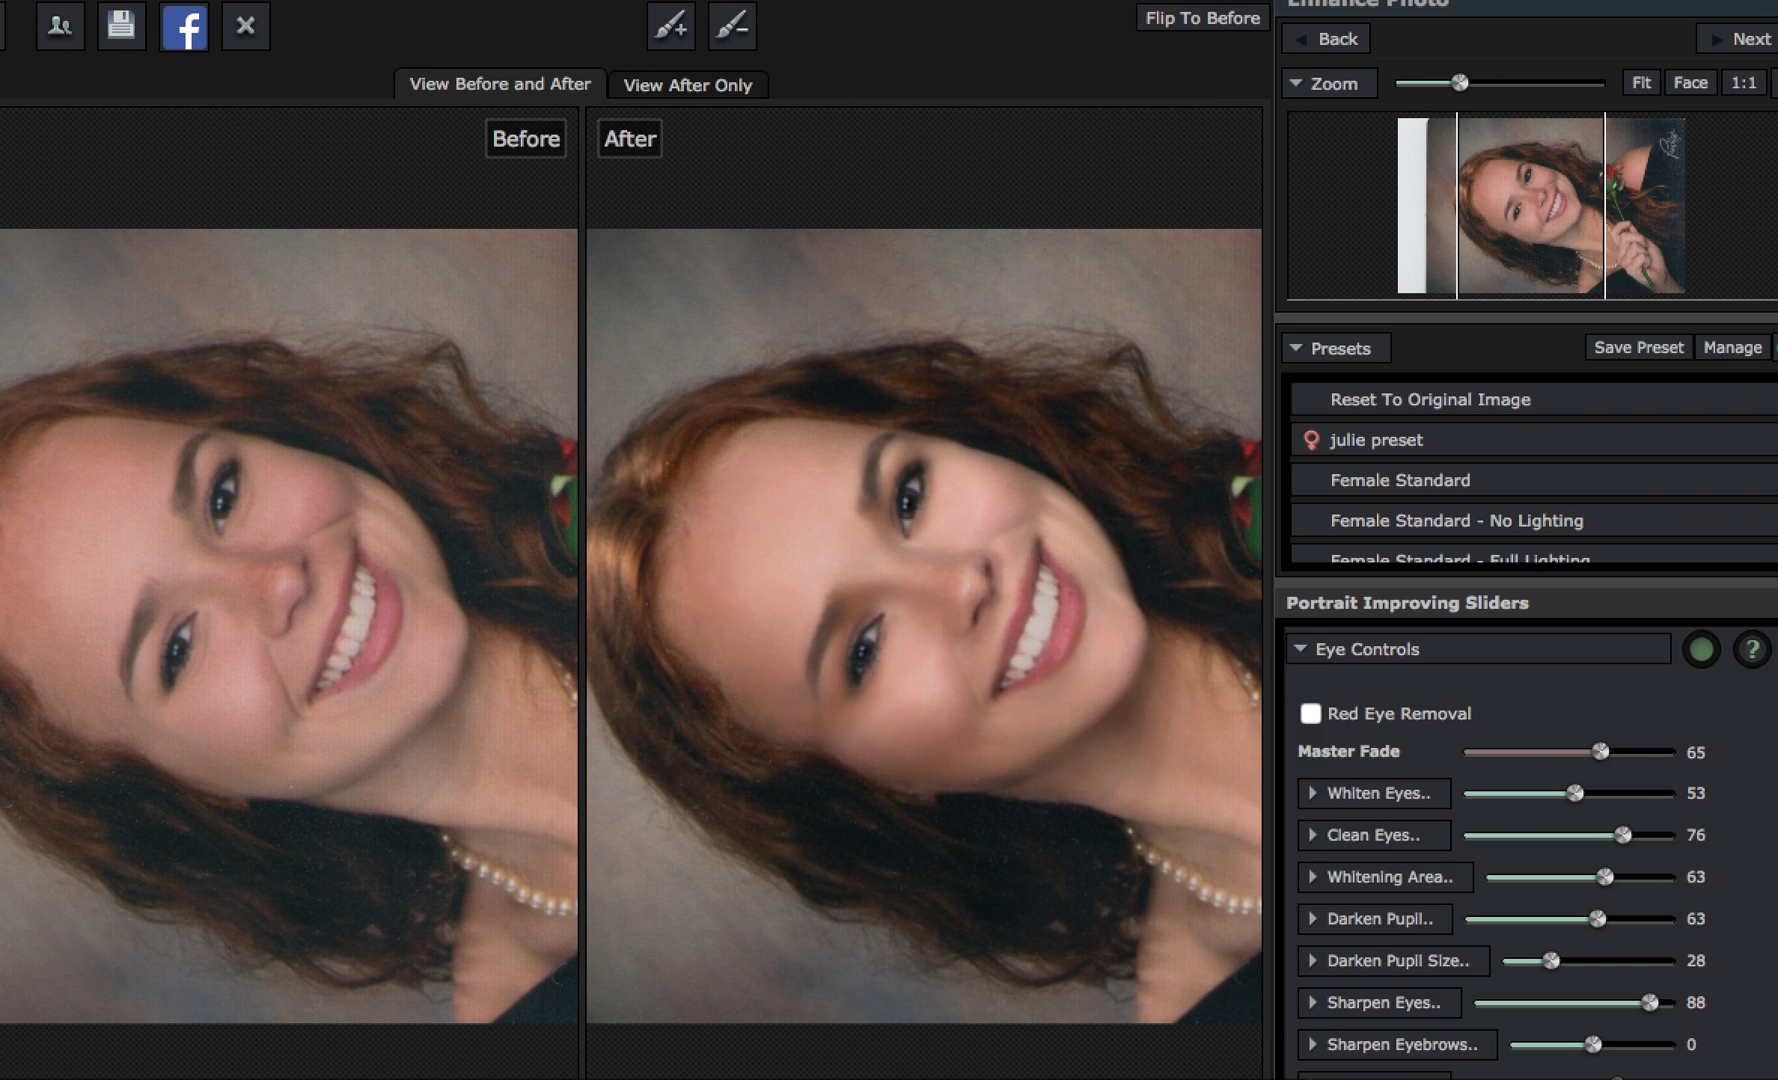
pyautogui.scroll(-3, 1697, 768)
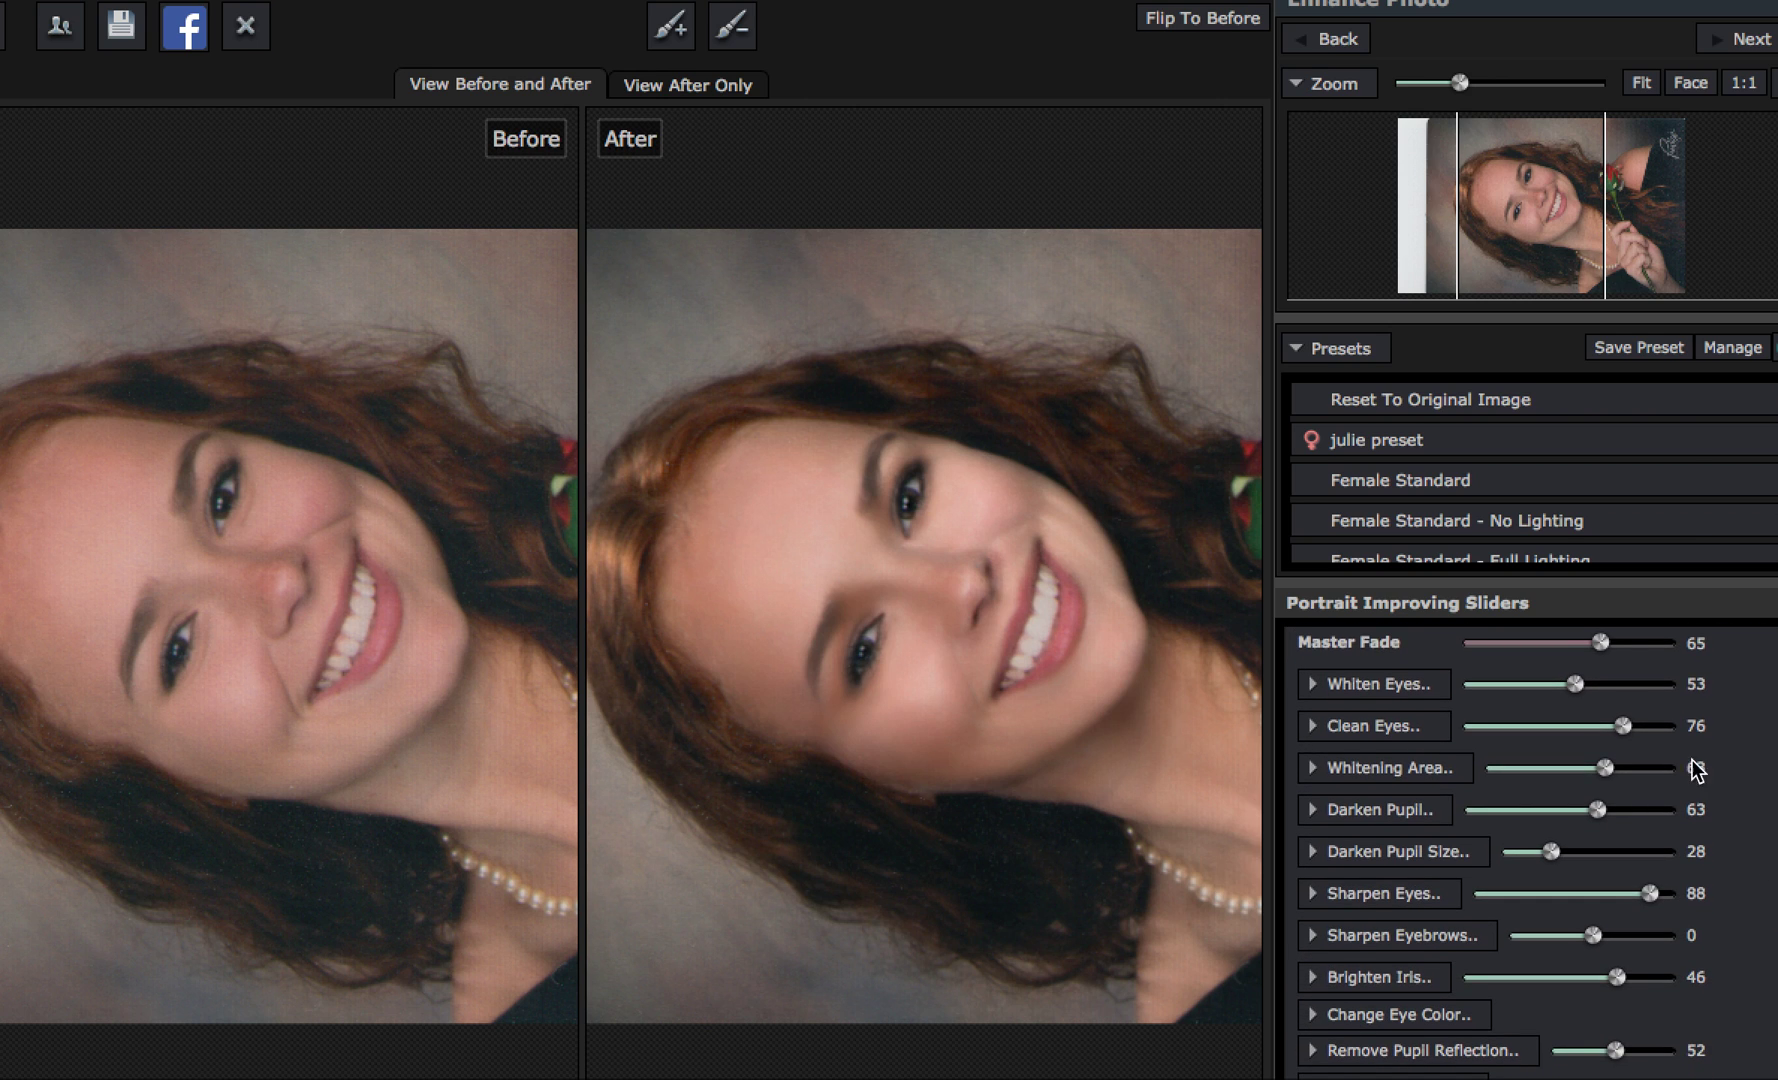
pyautogui.moveTo(1575, 683)
pyautogui.mouseDown()
pyautogui.moveTo(1599, 690)
pyautogui.moveTo(1543, 697)
pyautogui.mouseUp()
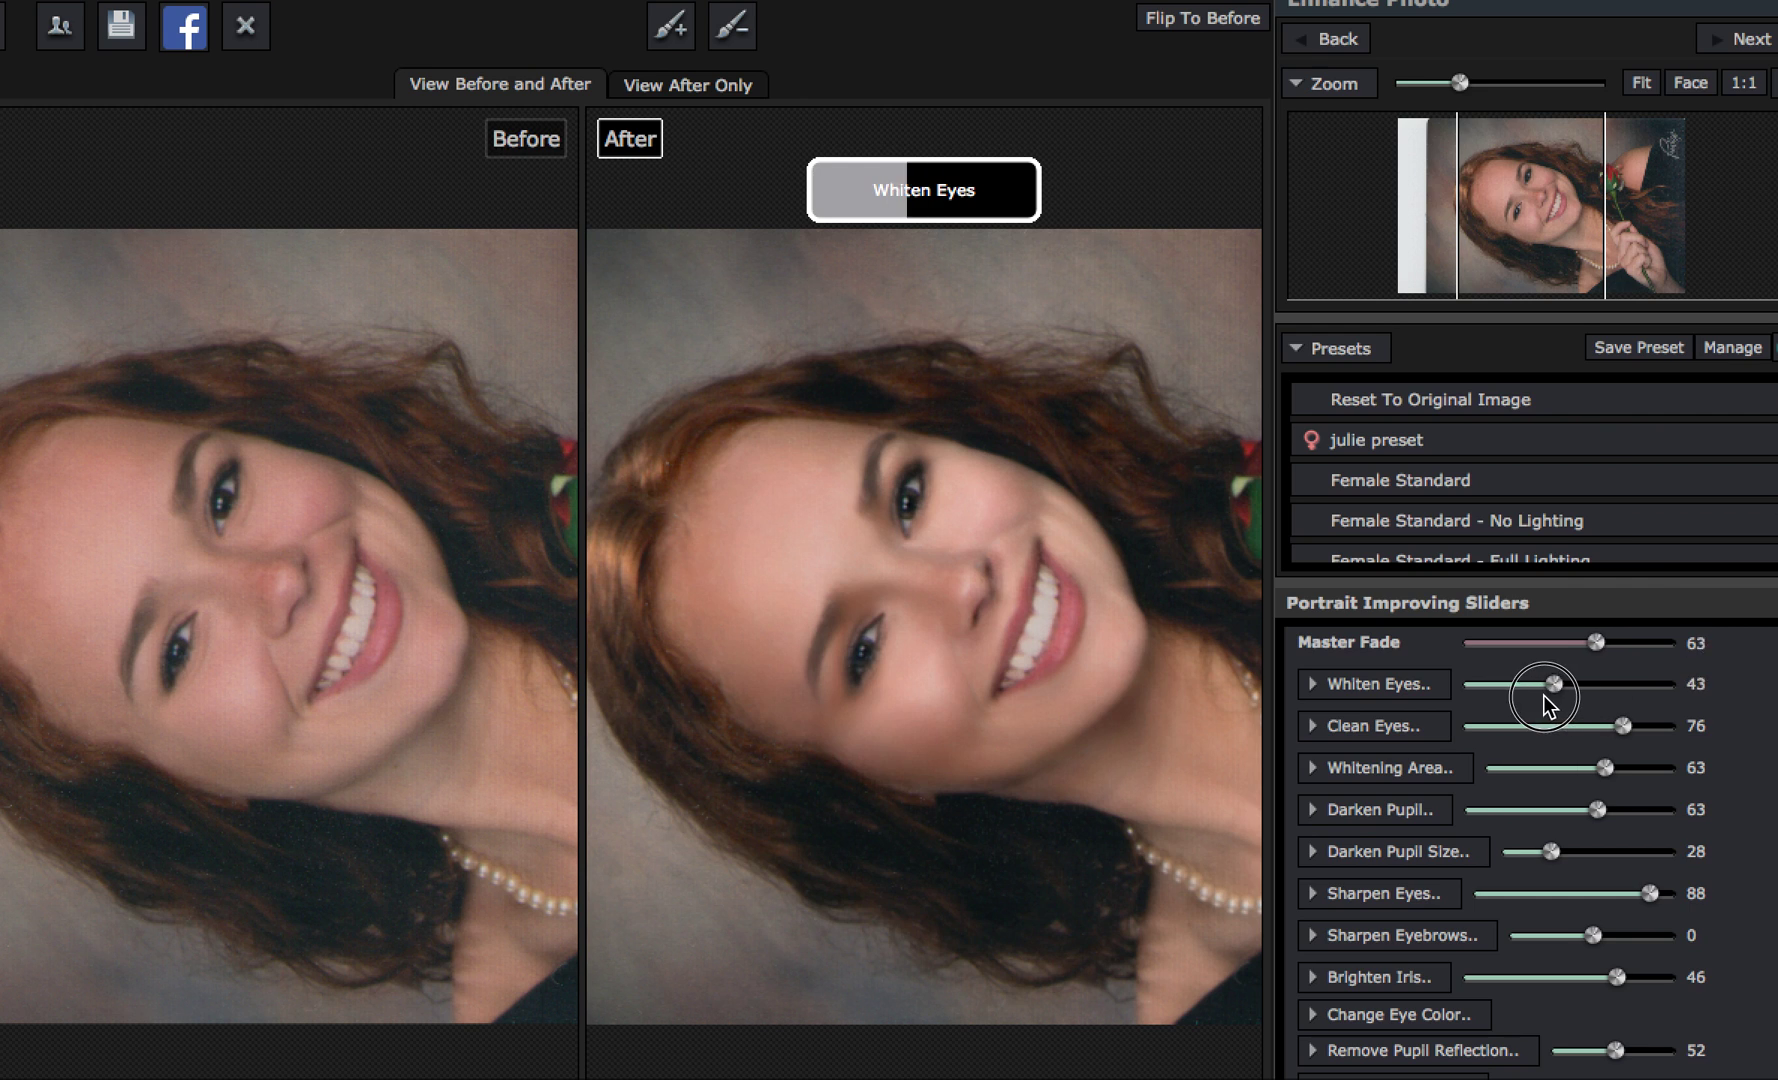
pyautogui.moveTo(1560, 692); pyautogui.dragTo(1629, 692)
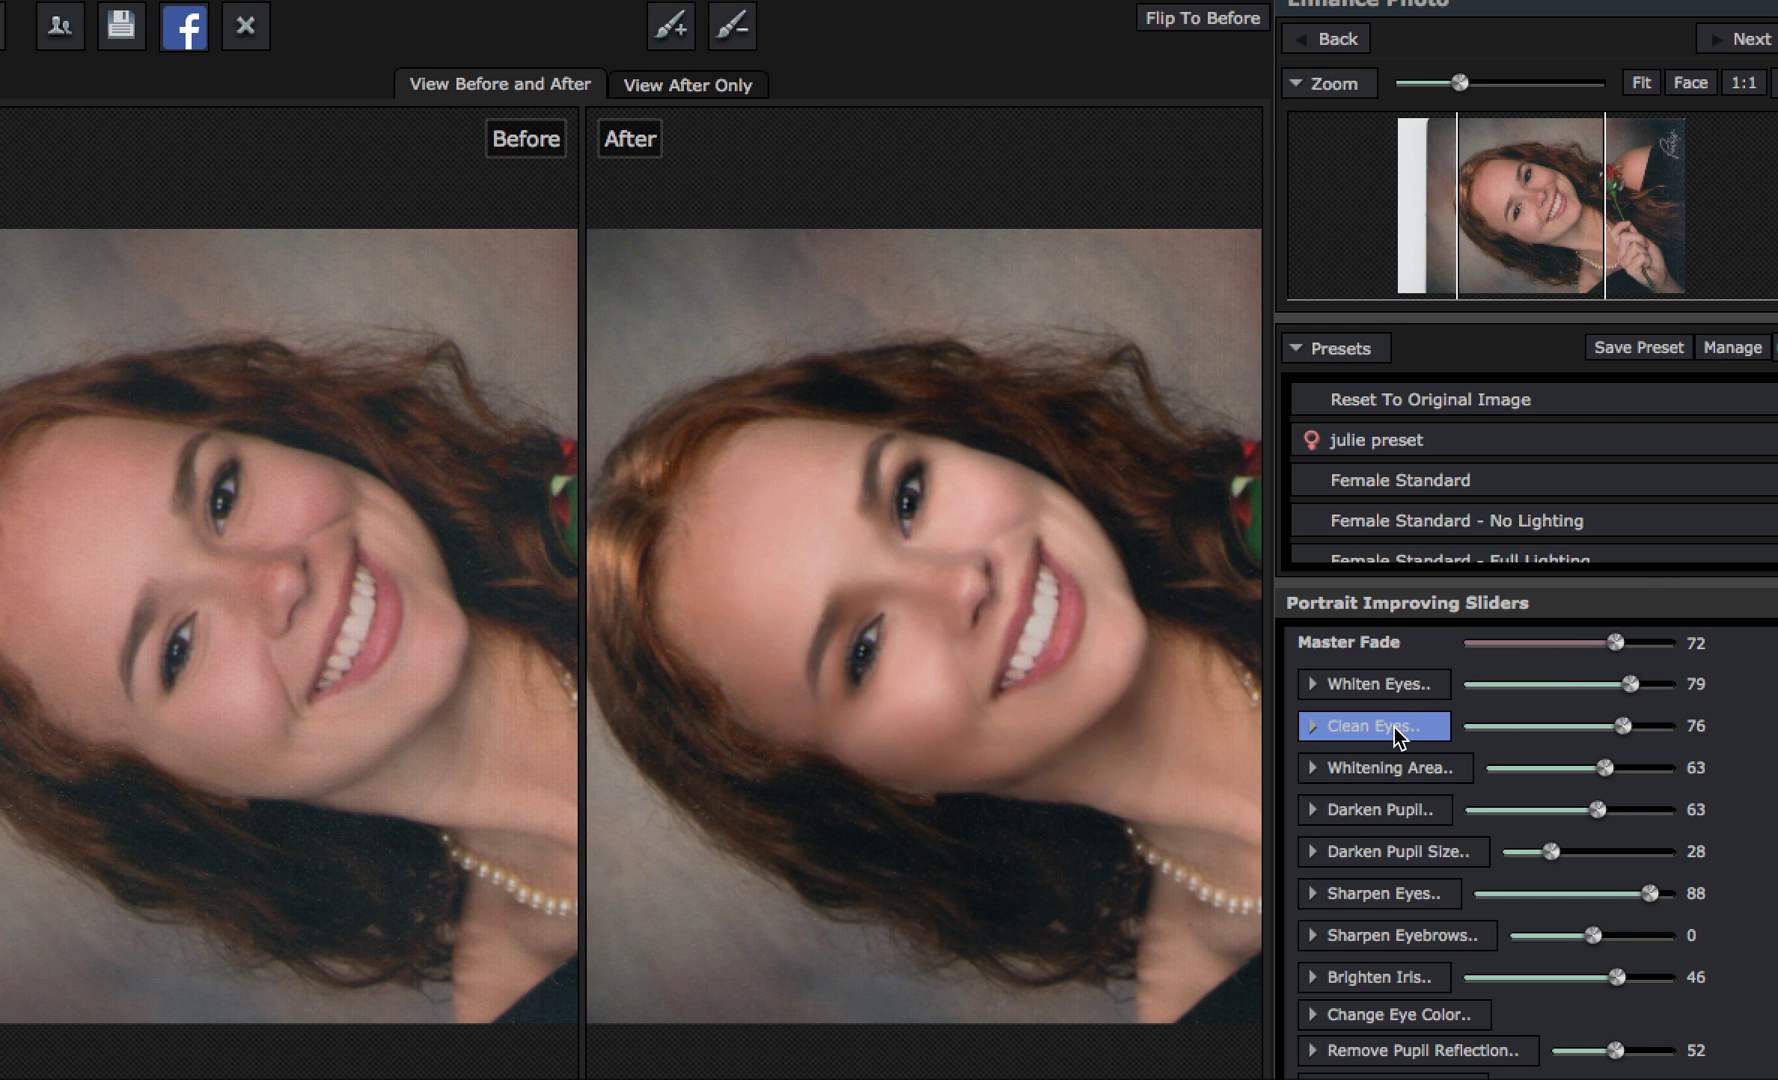
# Set the eyes' Whitening Area to 88, Darken Pupil to 75, Darken Pupil Size to 17 and Brighten Iris to 44
pyautogui.moveTo(1611, 770); pyautogui.dragTo(1622, 812)
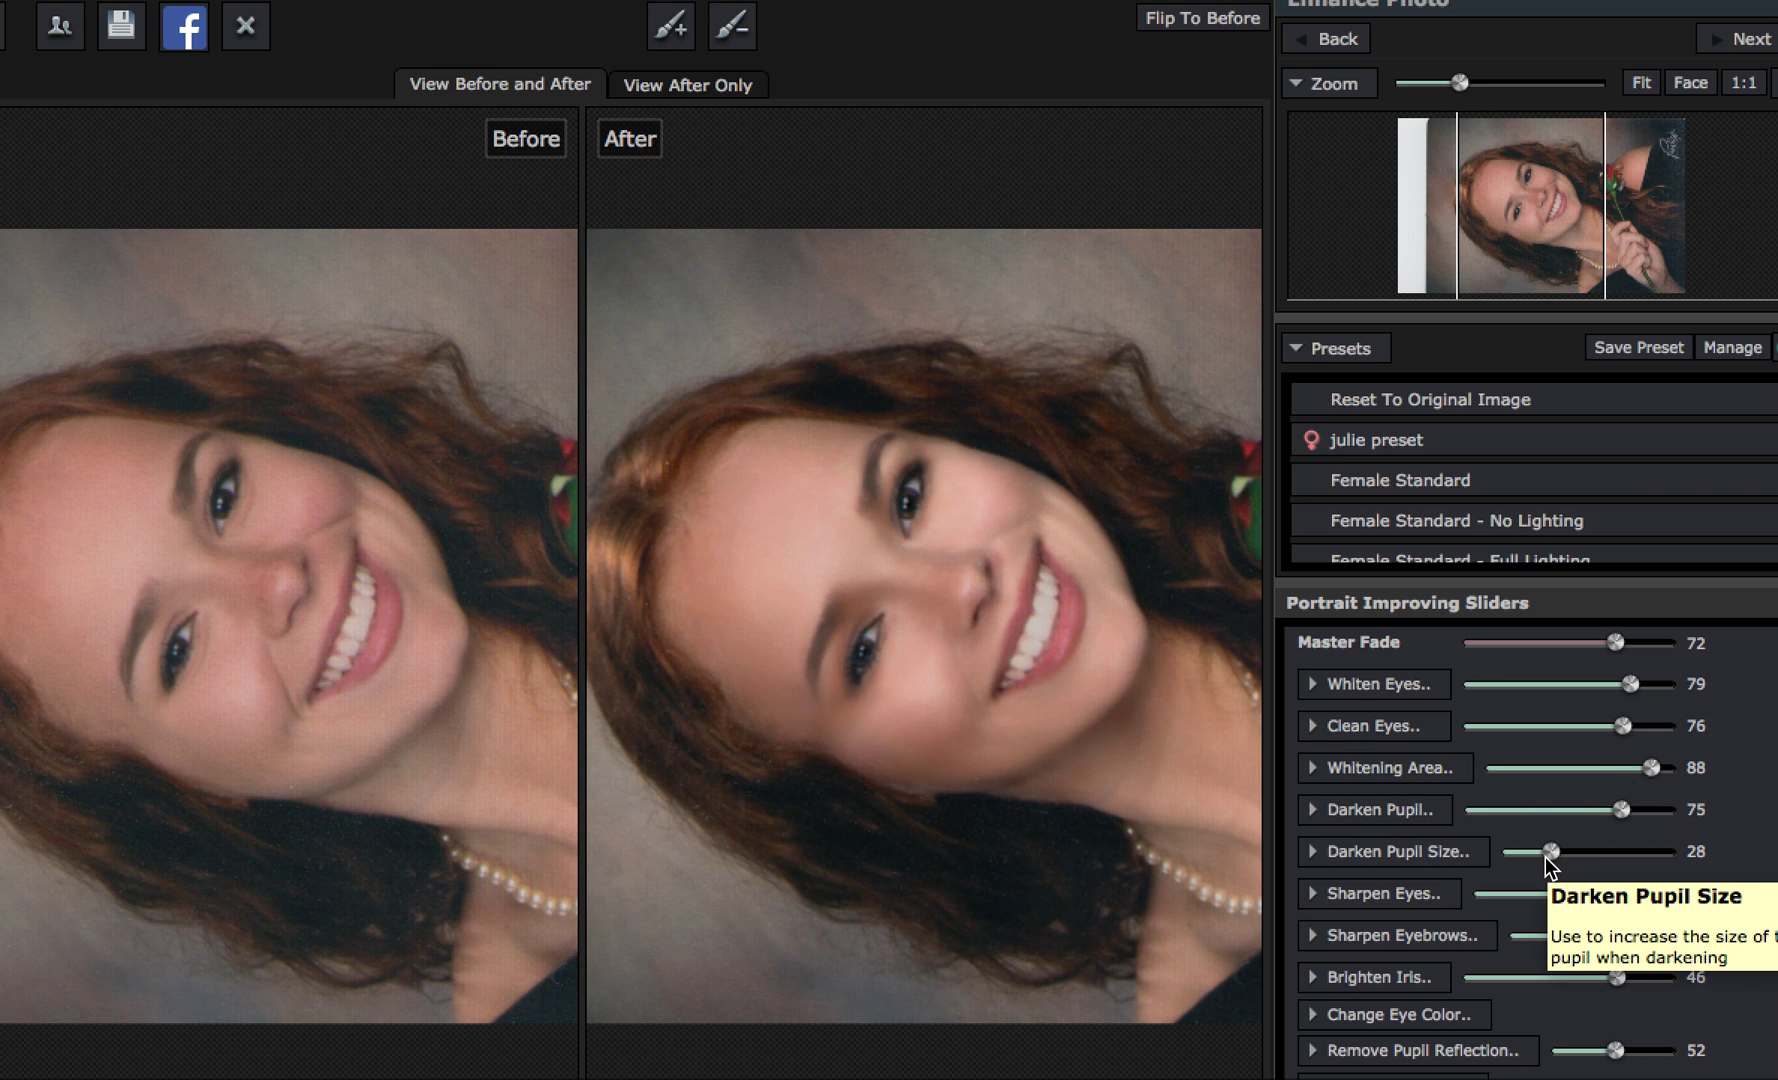
pyautogui.moveTo(1545, 857); pyautogui.dragTo(1531, 812)
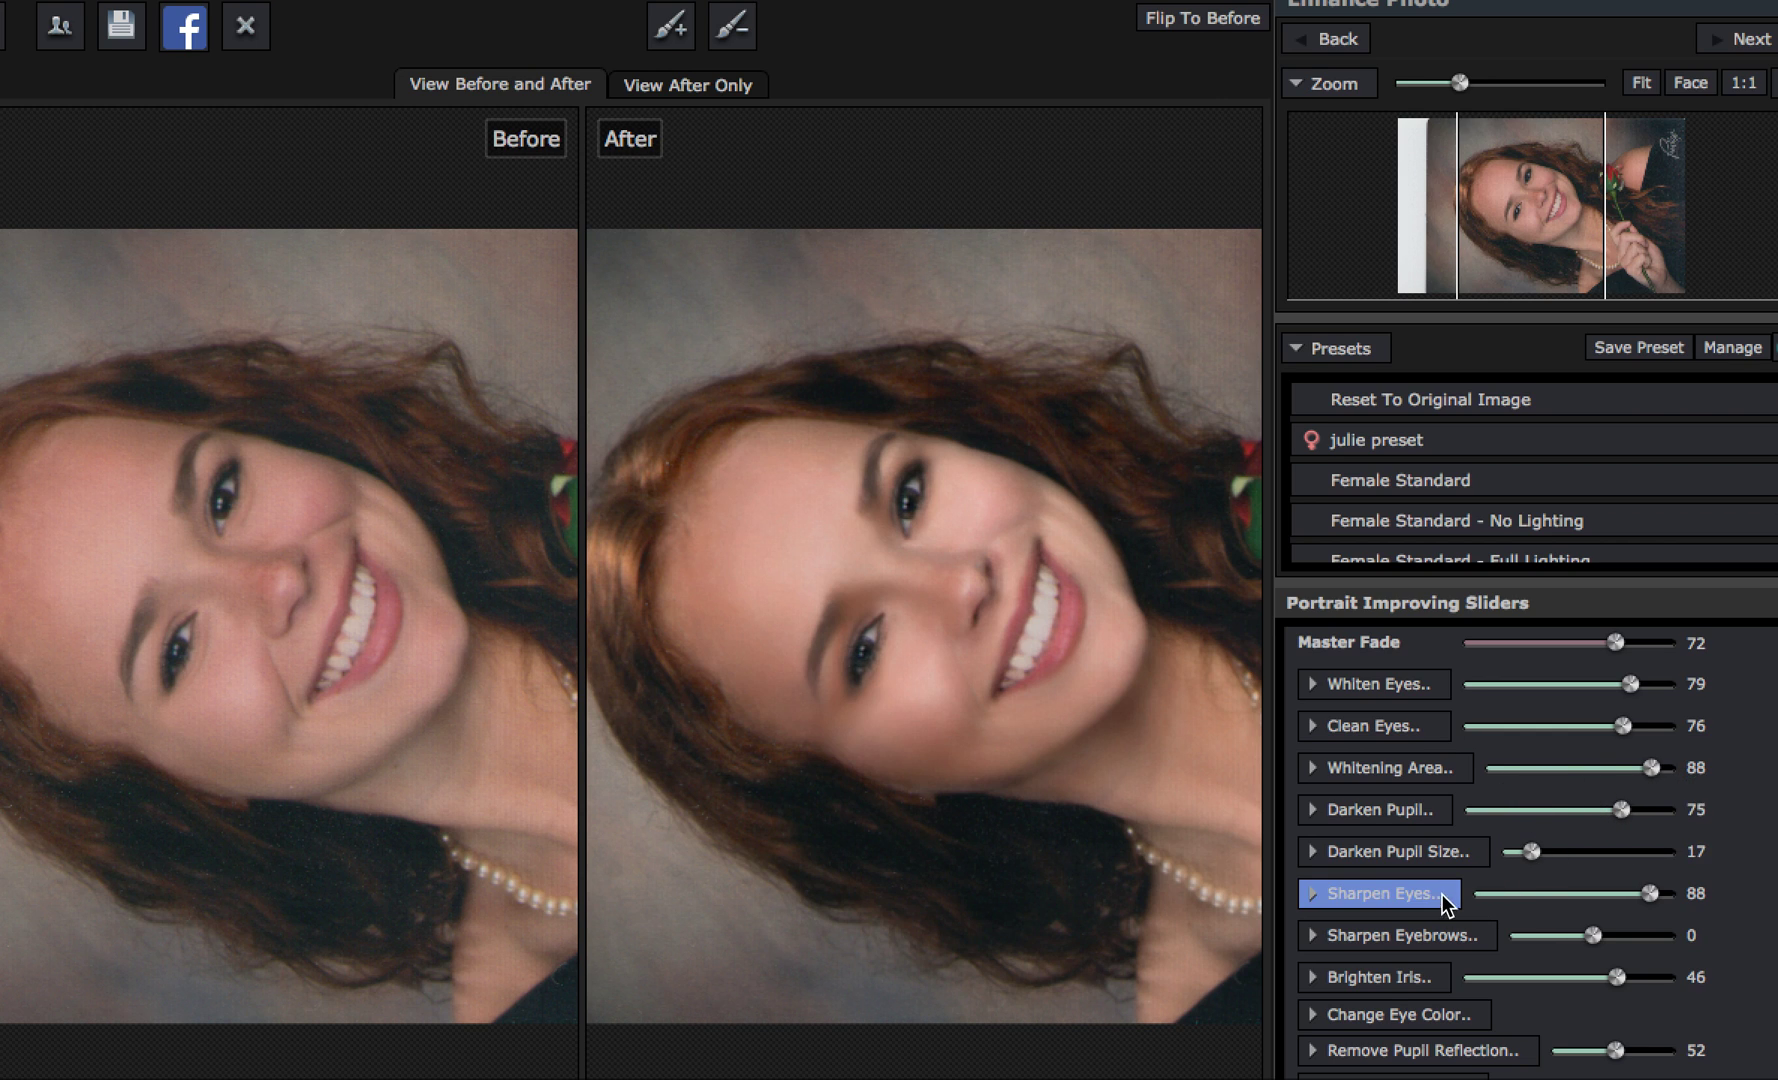
pyautogui.scroll(-2, 1447, 963)
pyautogui.scroll(-1, 1443, 965)
pyautogui.moveTo(1615, 850)
pyautogui.mouseDown()
pyautogui.moveTo(1699, 857)
pyautogui.moveTo(1465, 846)
pyautogui.moveTo(1613, 846)
pyautogui.moveTo(1618, 862)
pyautogui.moveTo(1612, 848)
pyautogui.mouseUp()
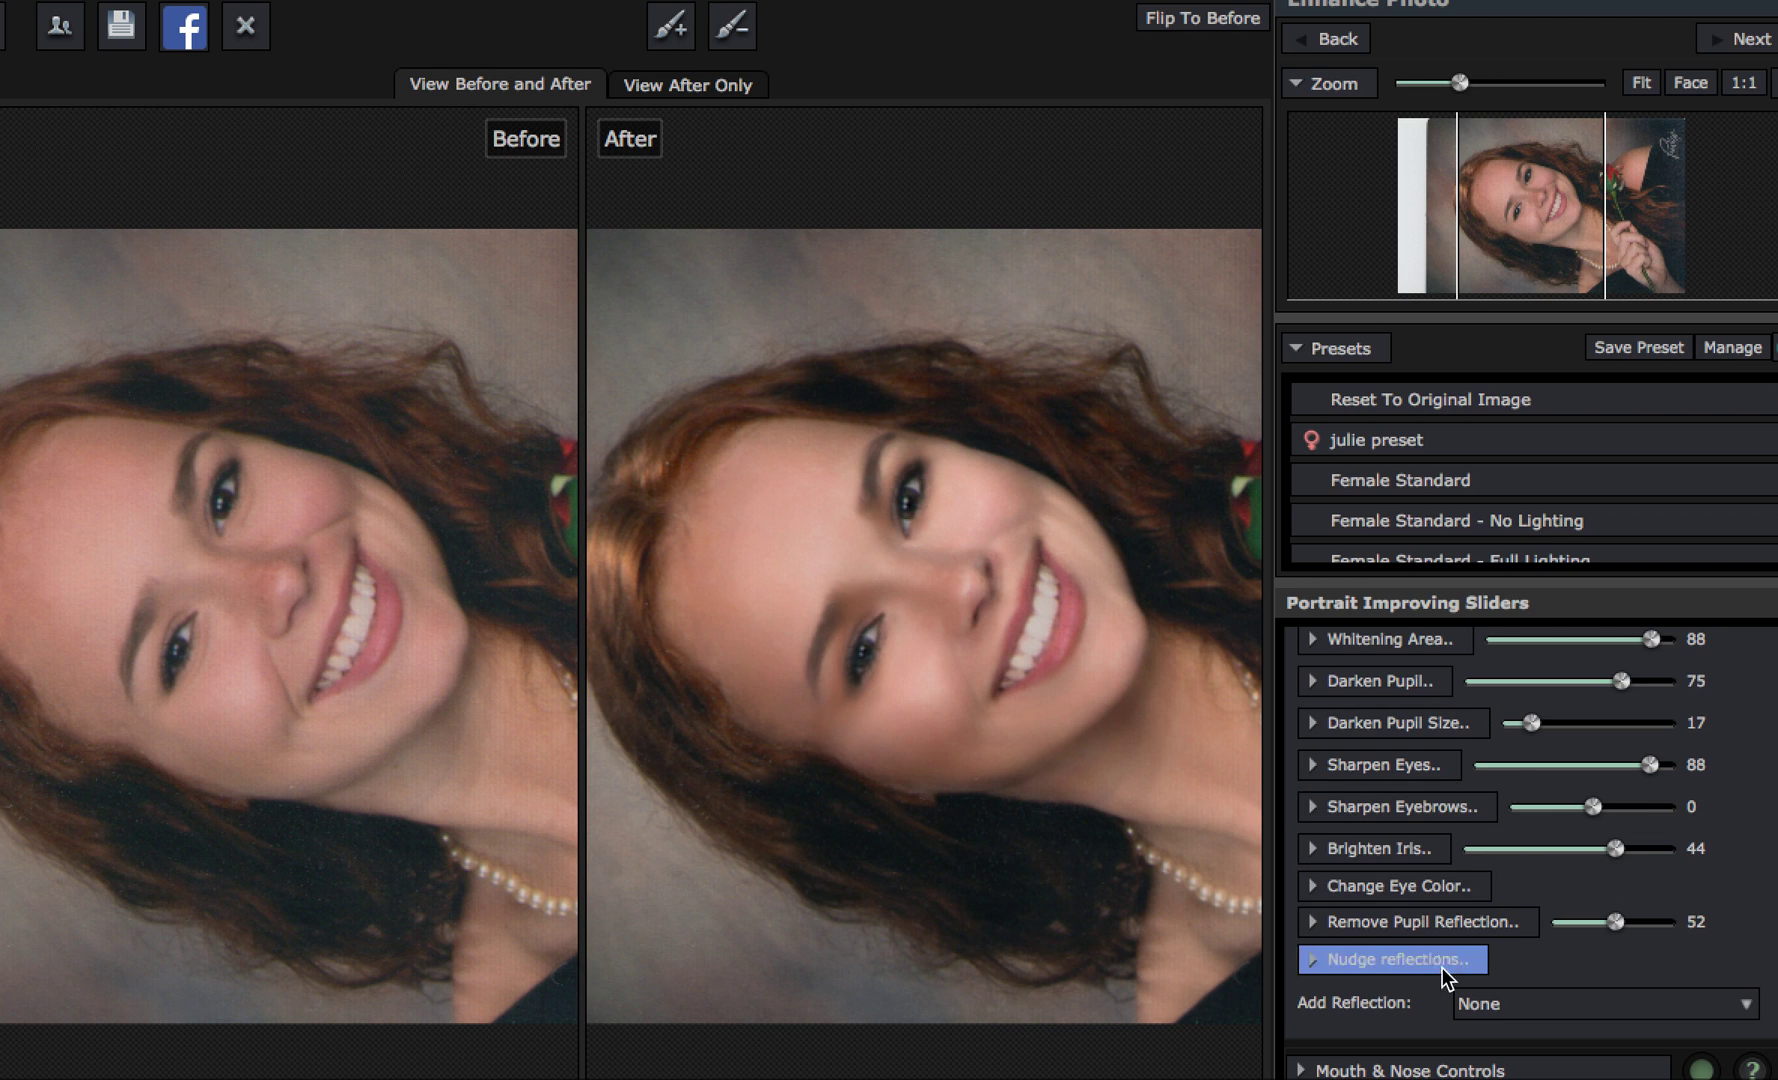
# Expand the Mouth & Nose Controls, dismiss the tip and review the settings, trying out Nose Contrast
pyautogui.scroll(-4, 1421, 985)
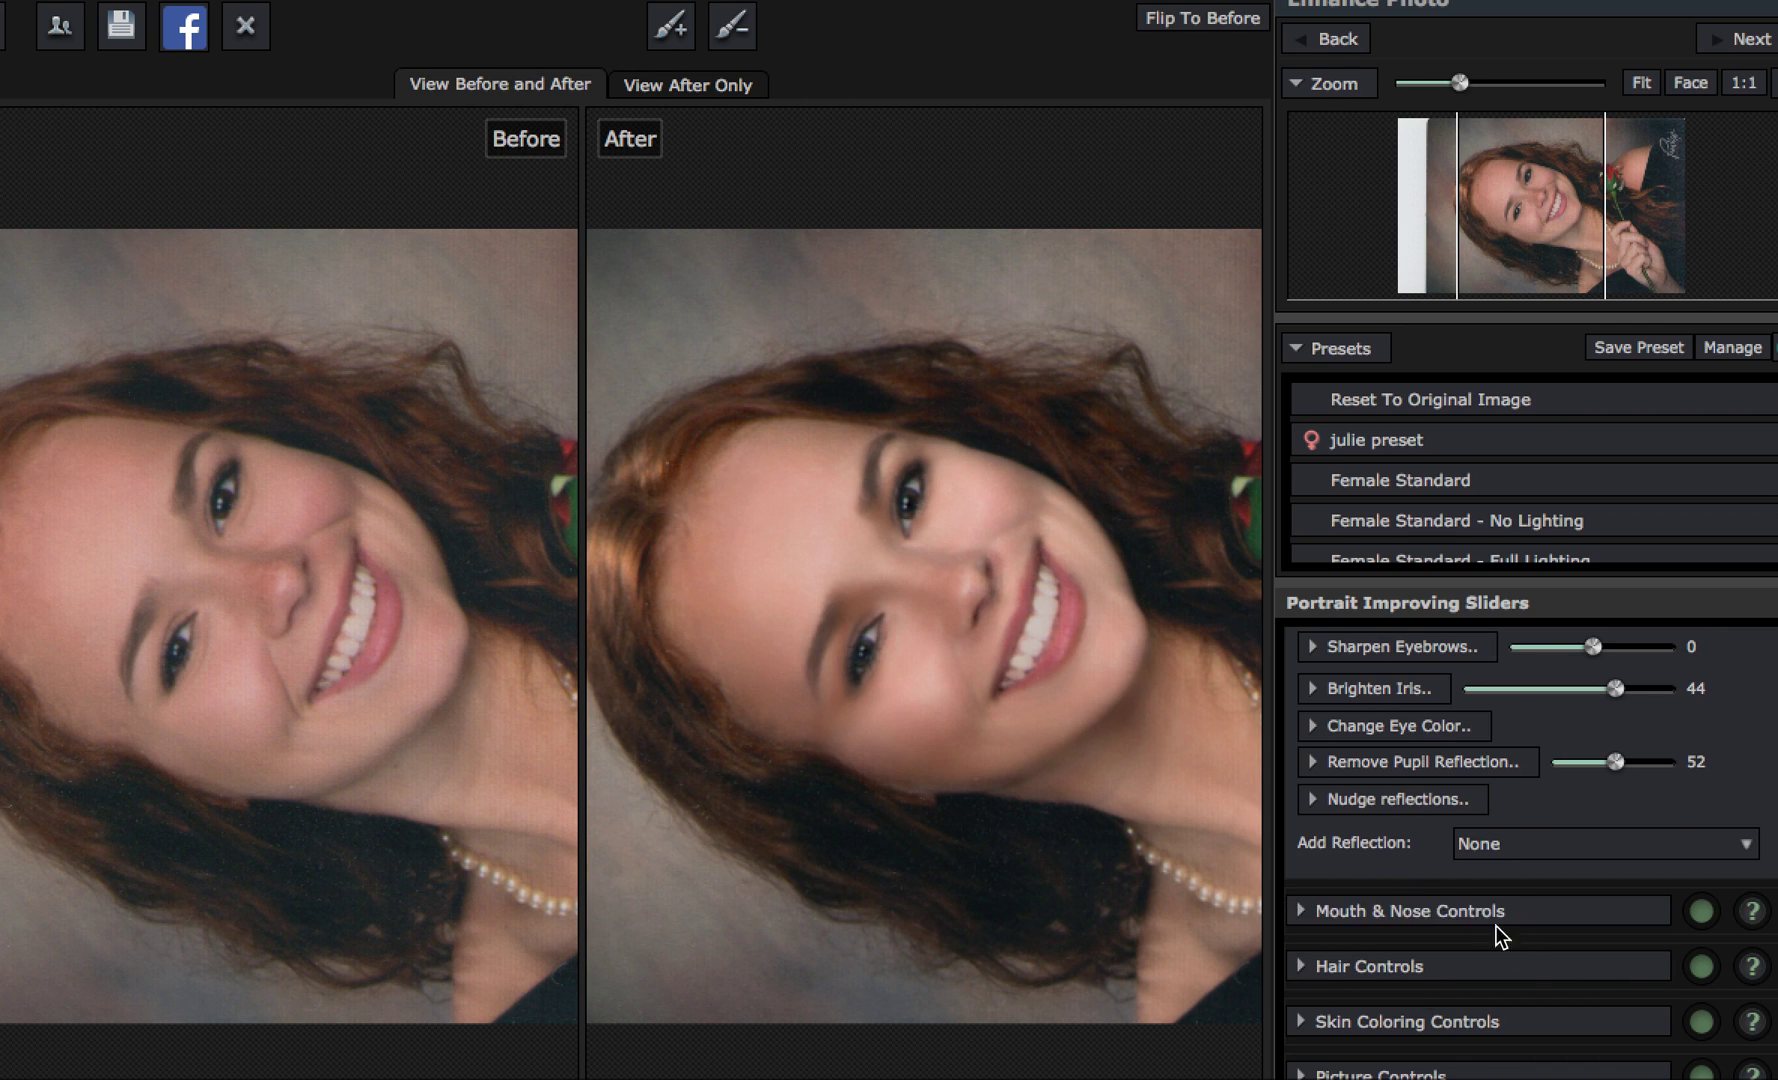
pyautogui.click(1307, 913)
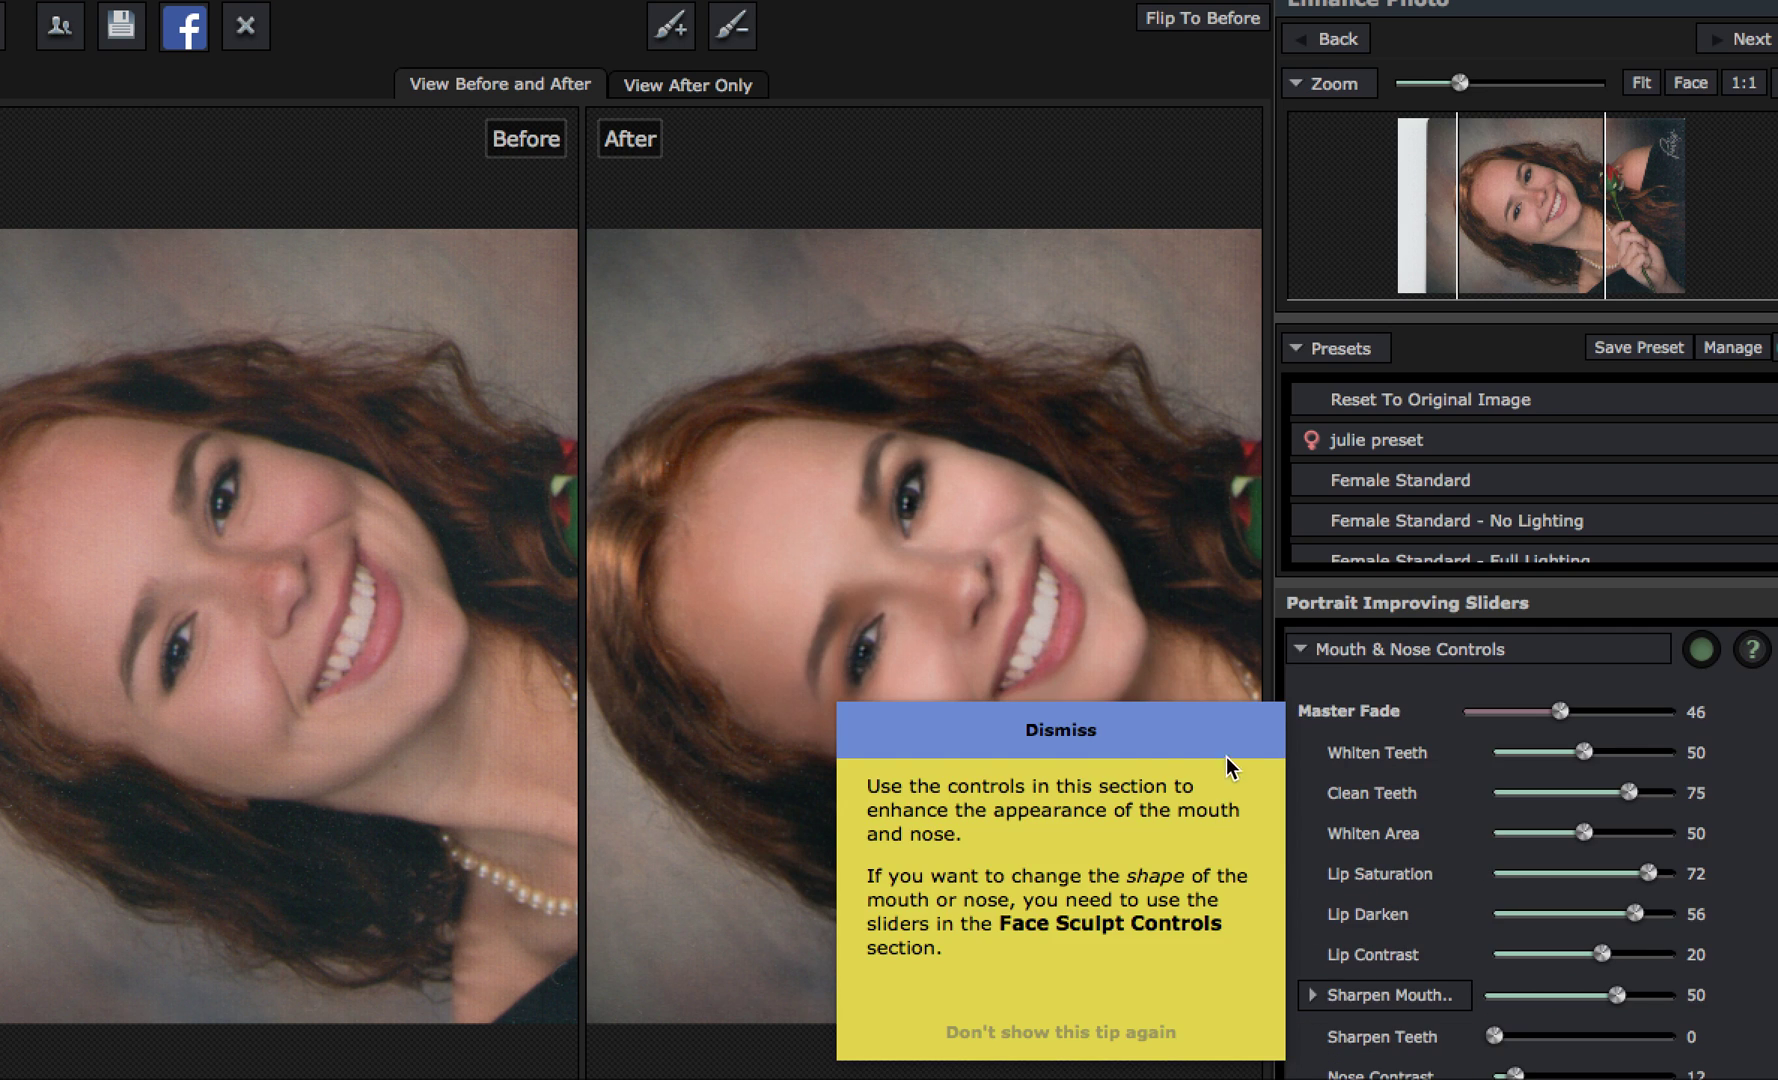
pyautogui.click(1147, 736)
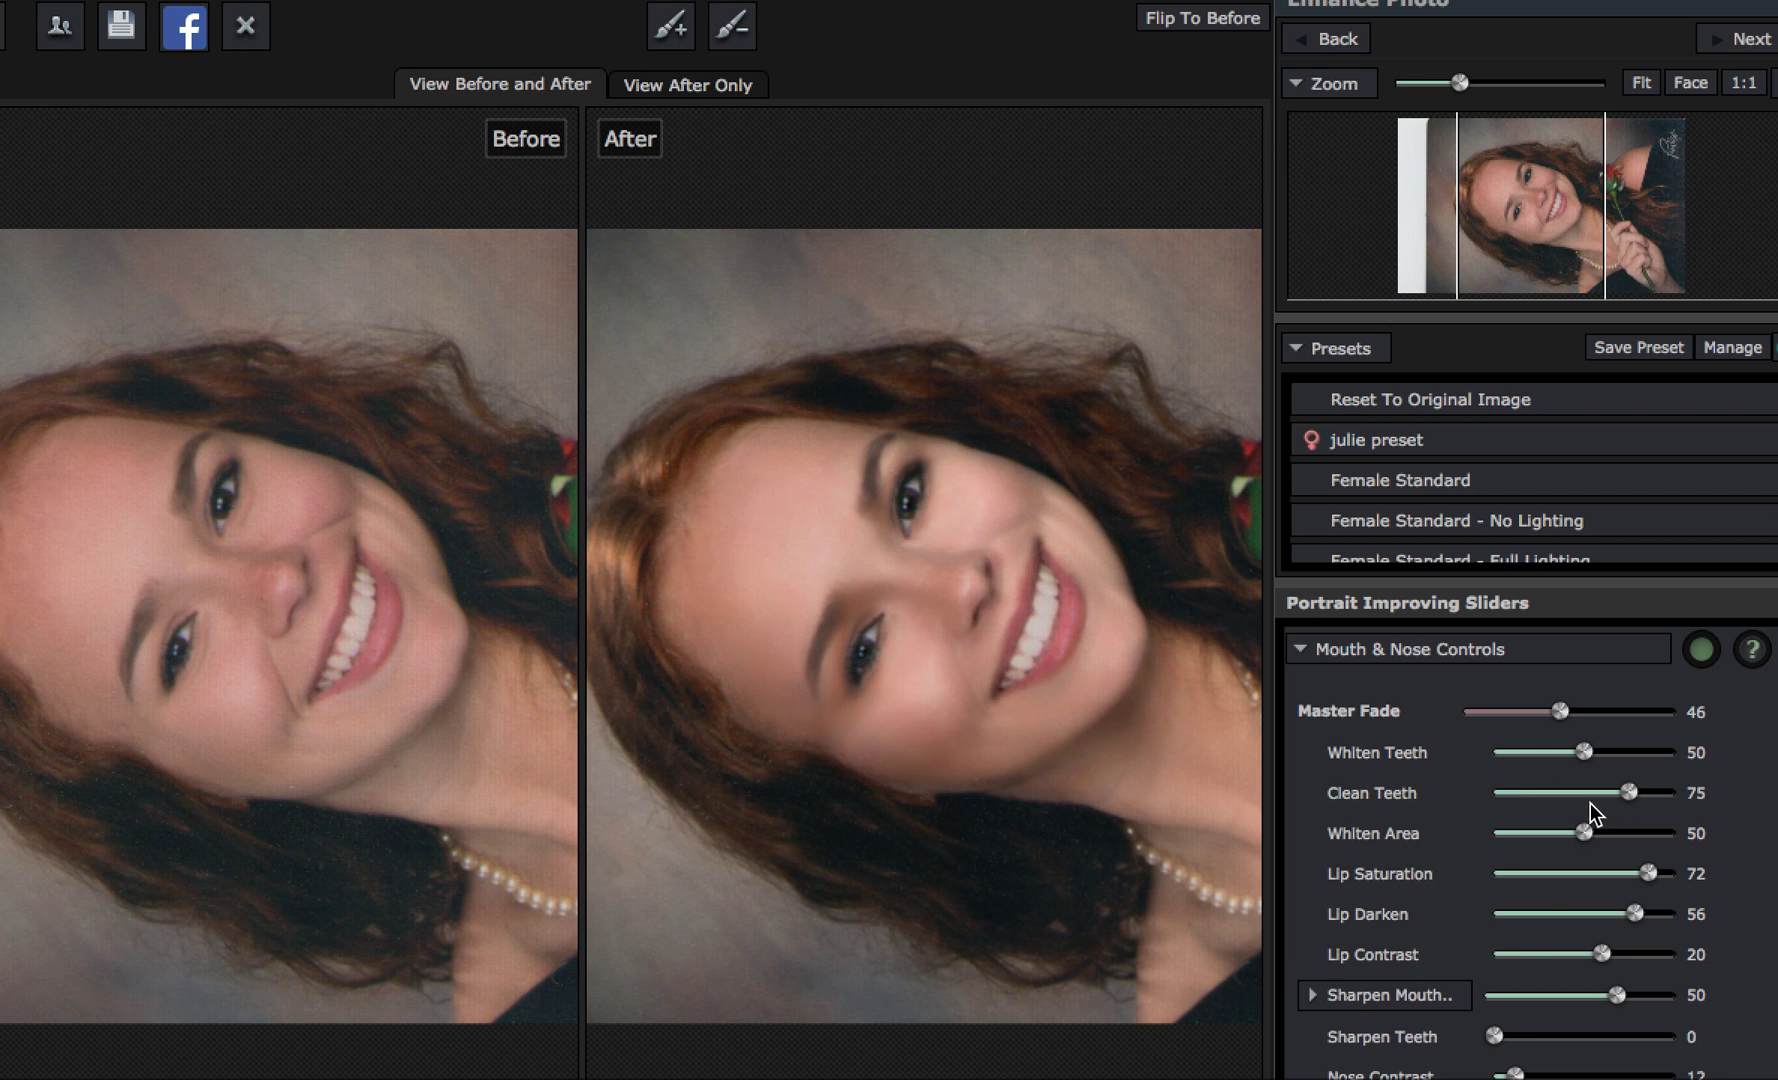
pyautogui.scroll(-5, 1478, 1008)
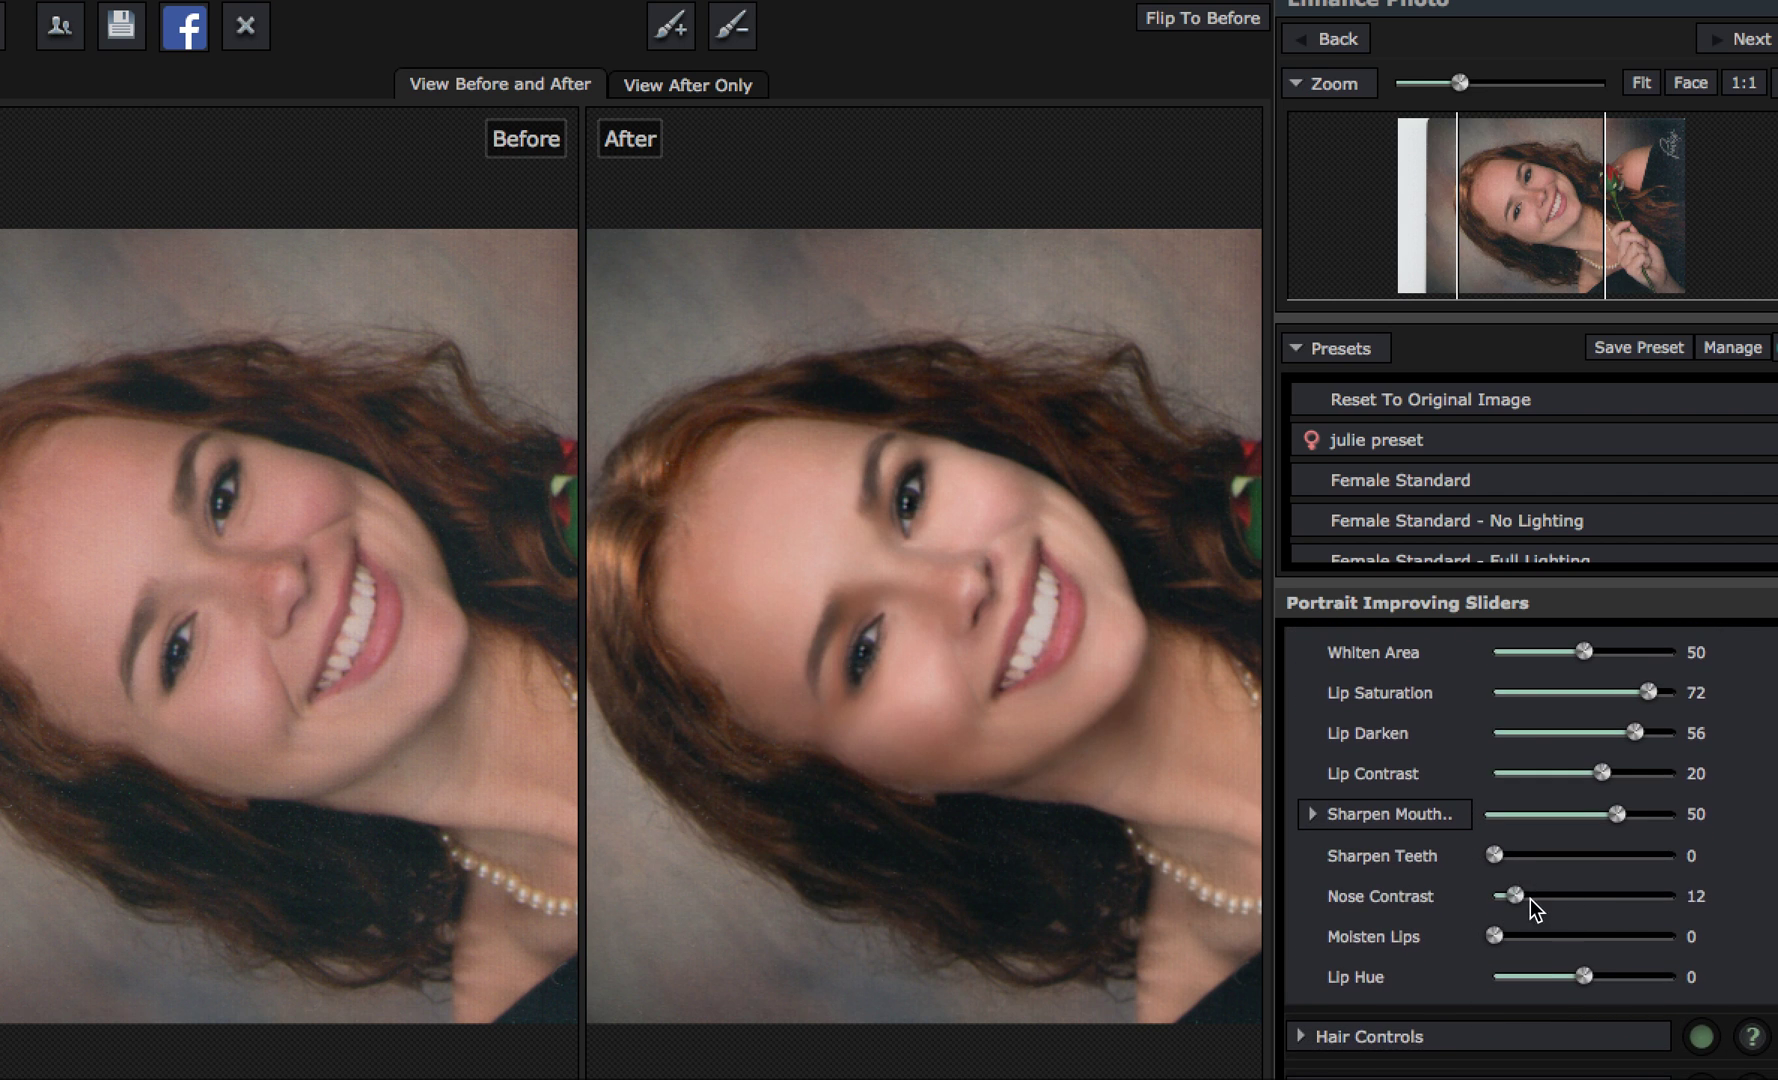
pyautogui.moveTo(1515, 895)
pyautogui.mouseDown()
pyautogui.moveTo(1446, 892)
pyautogui.moveTo(1509, 897)
pyautogui.mouseUp()
pyautogui.scroll(-2, 1530, 860)
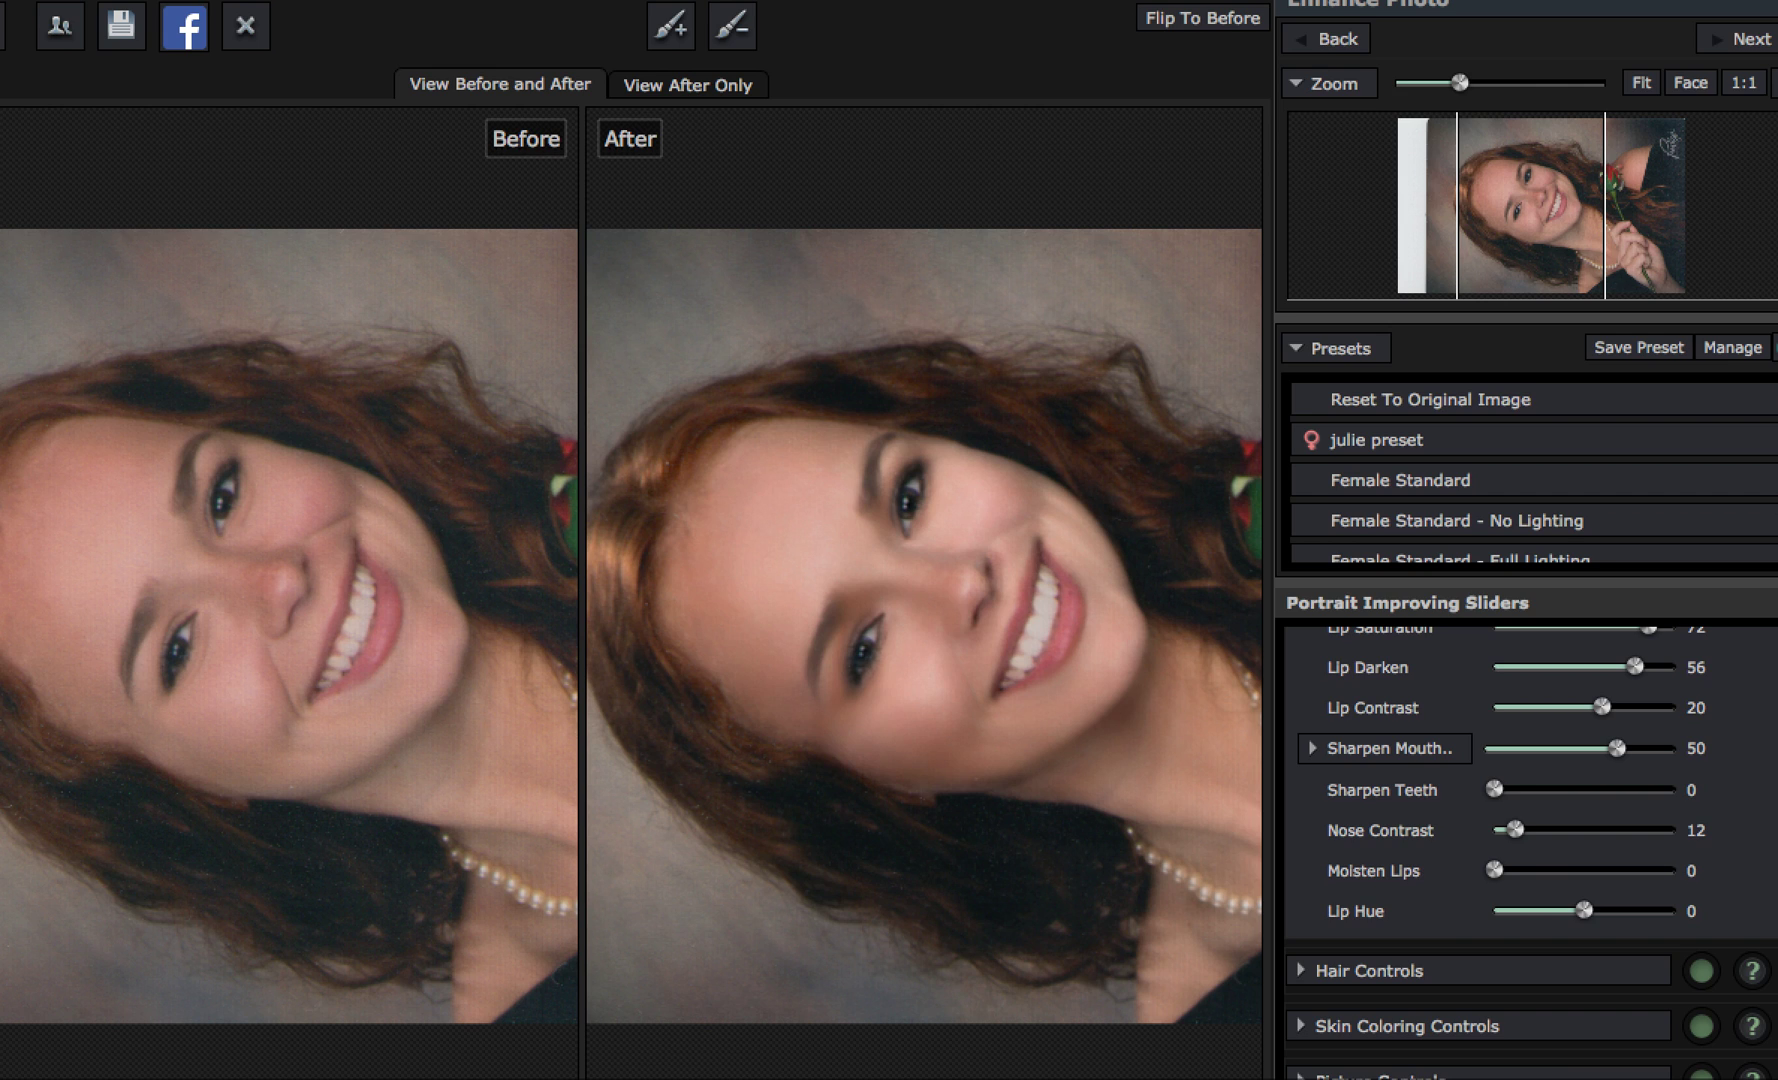
# Switch to Lightroom to view the finished portrait, then return to PortraitPro Studio
pyautogui.moveTo(1772, 320)
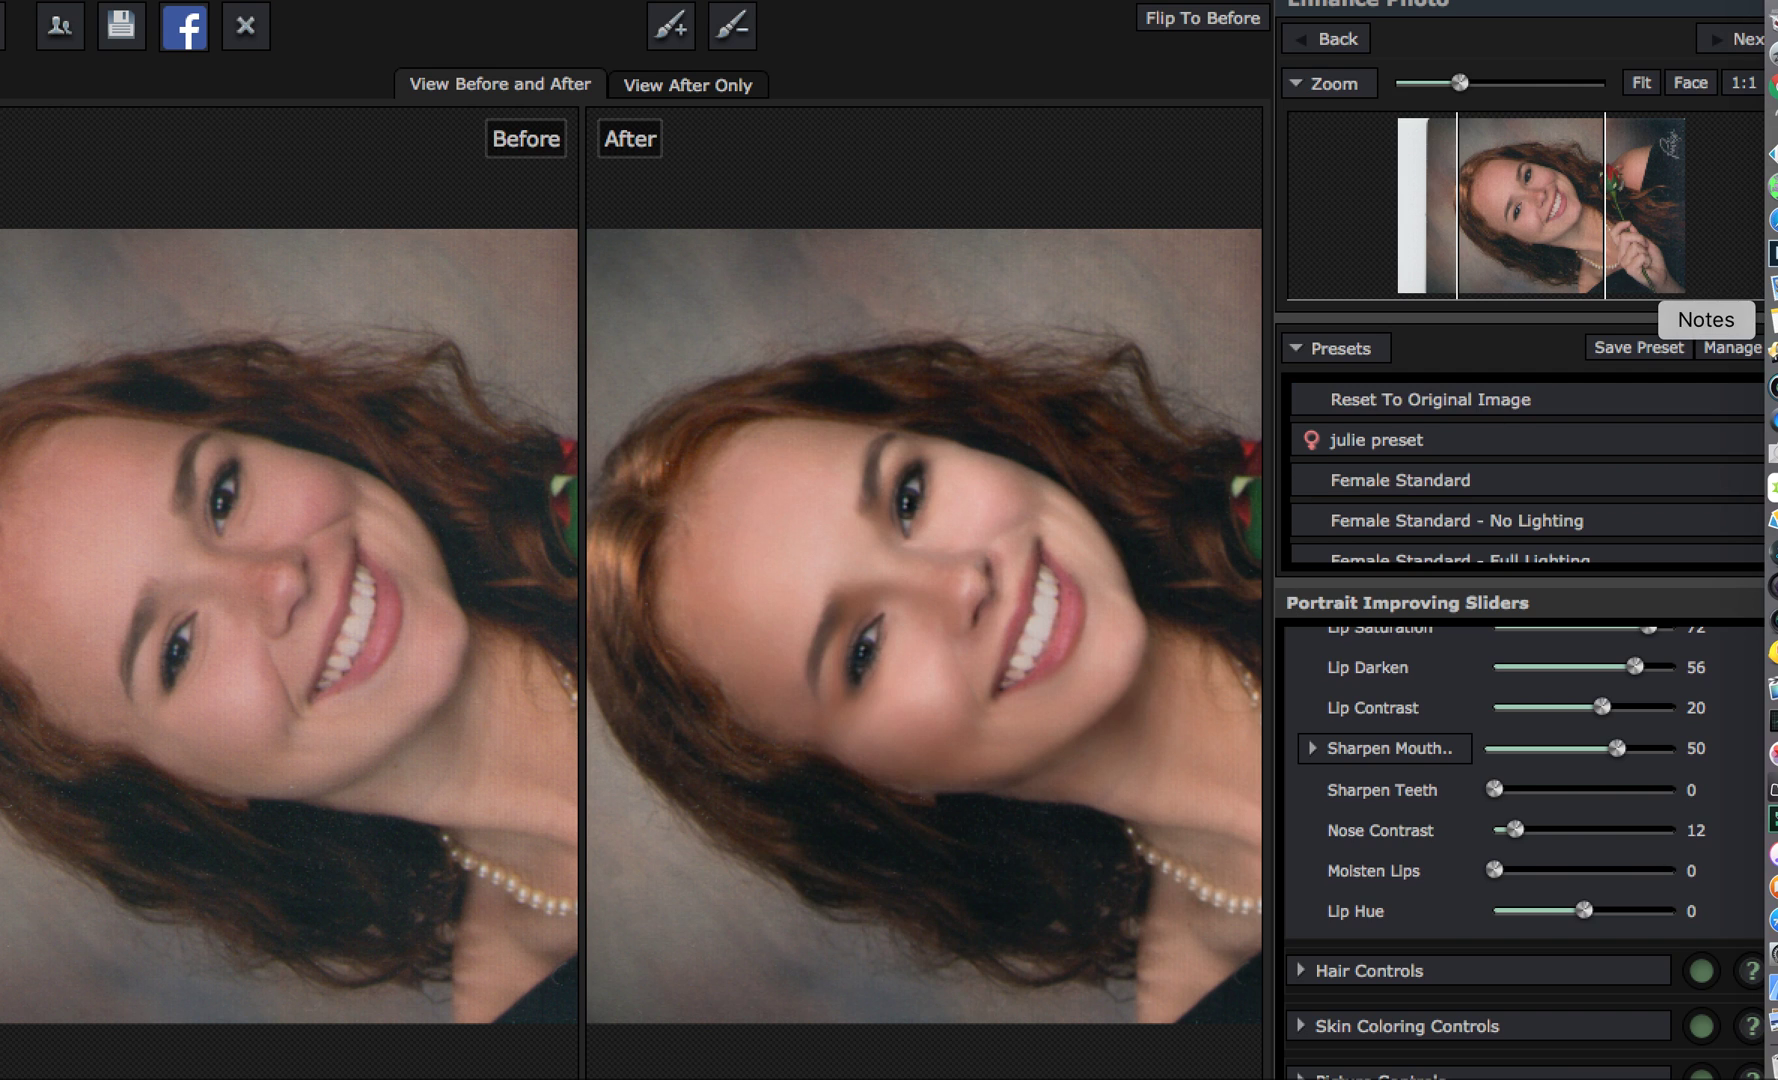
pyautogui.click(1772, 253)
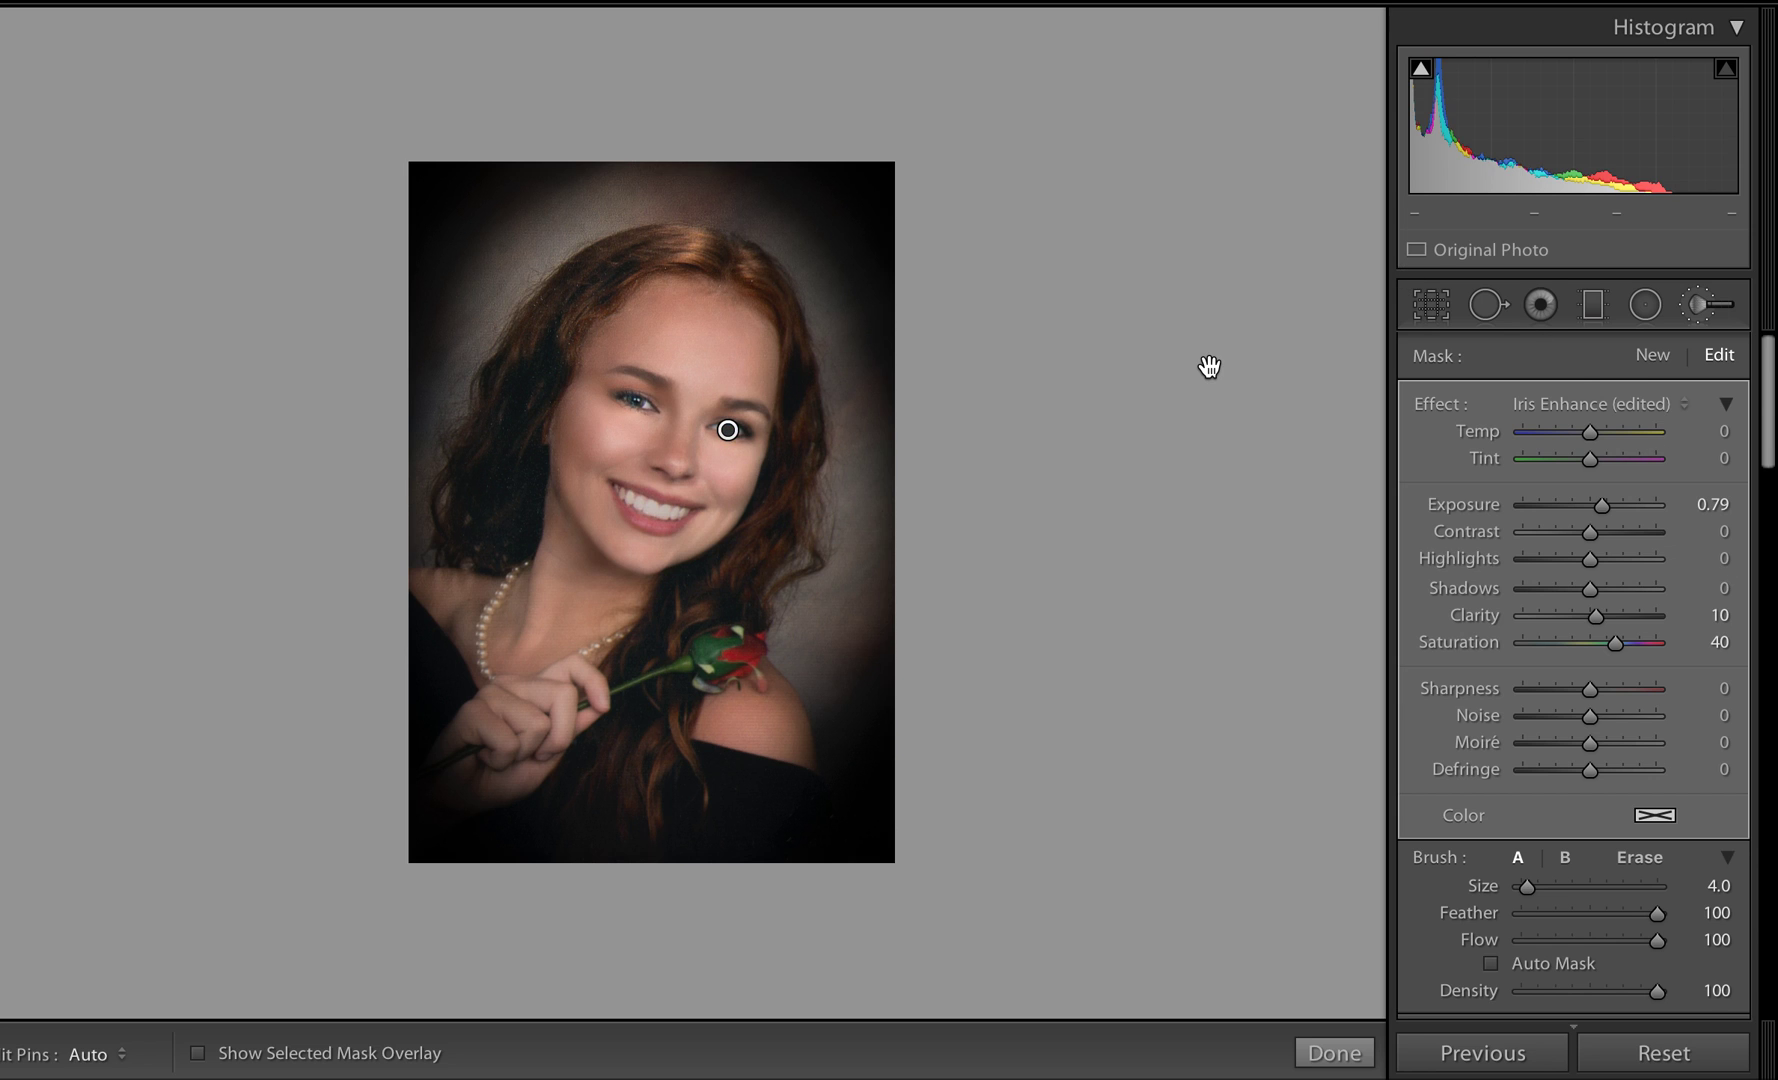
pyautogui.hotkey('ctrl', 'Up')
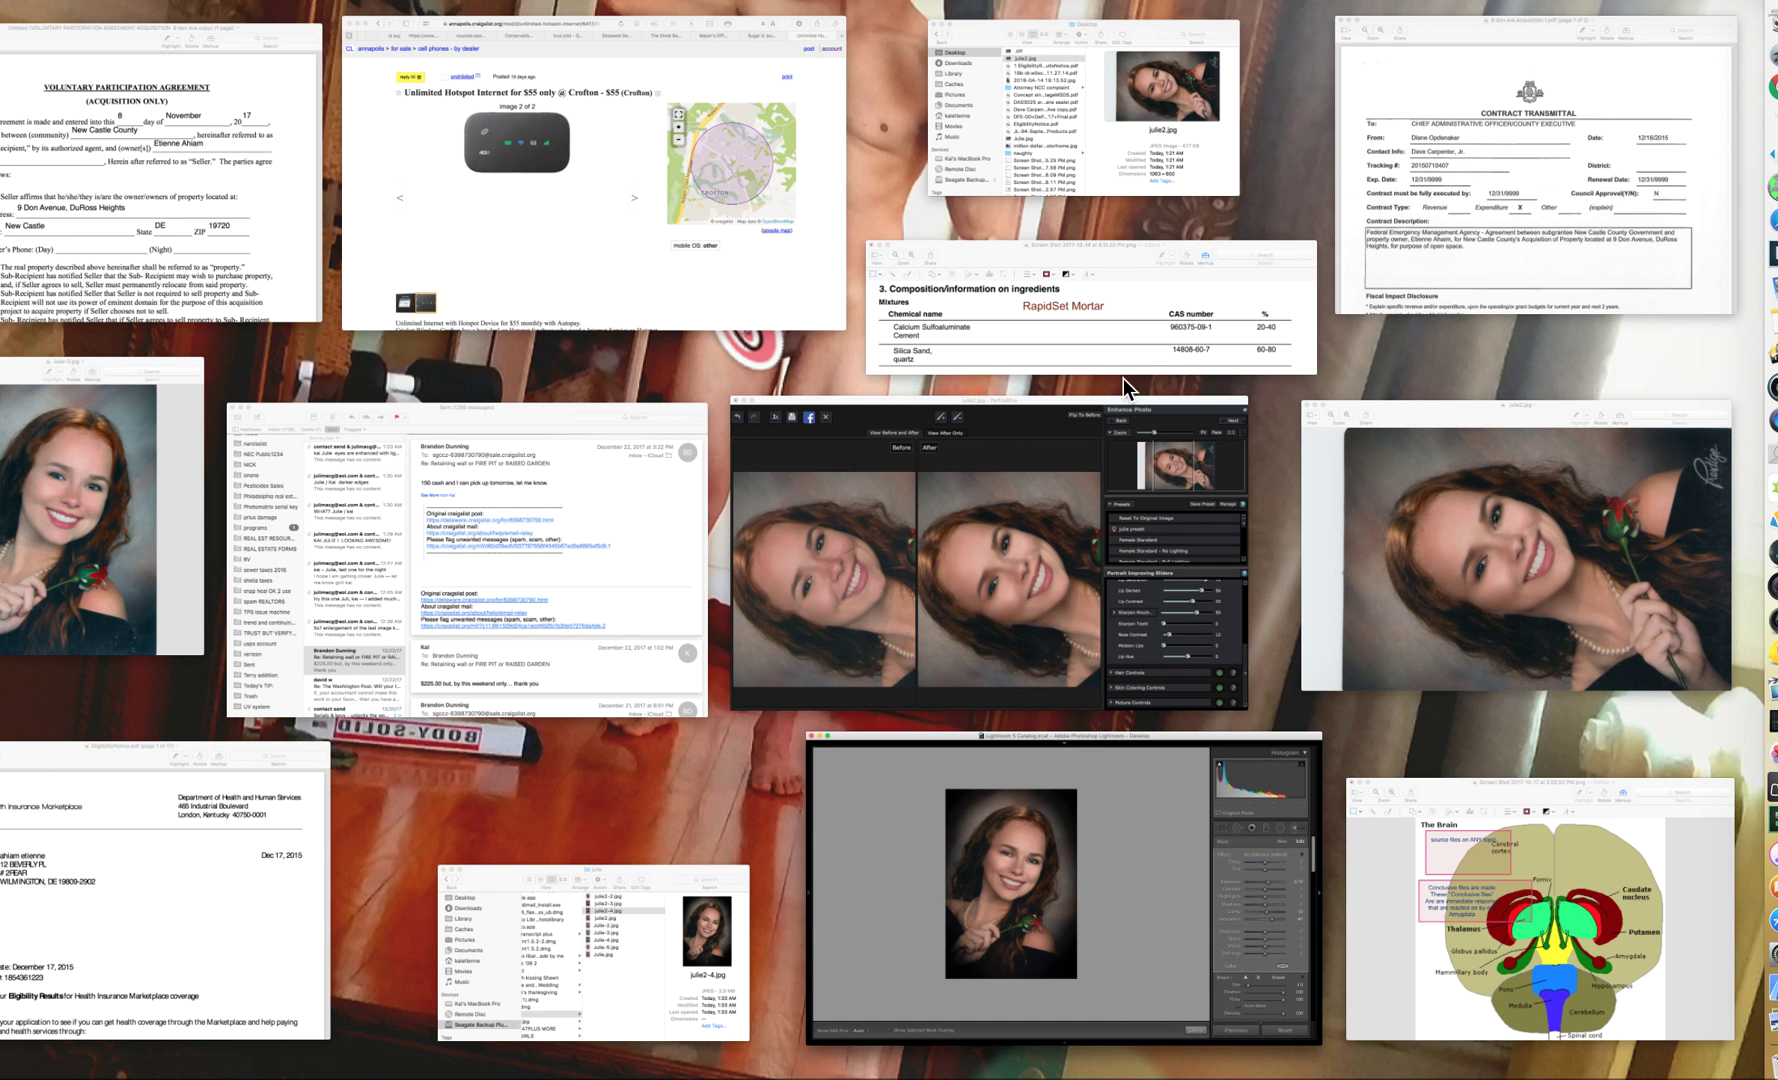
pyautogui.click(1117, 492)
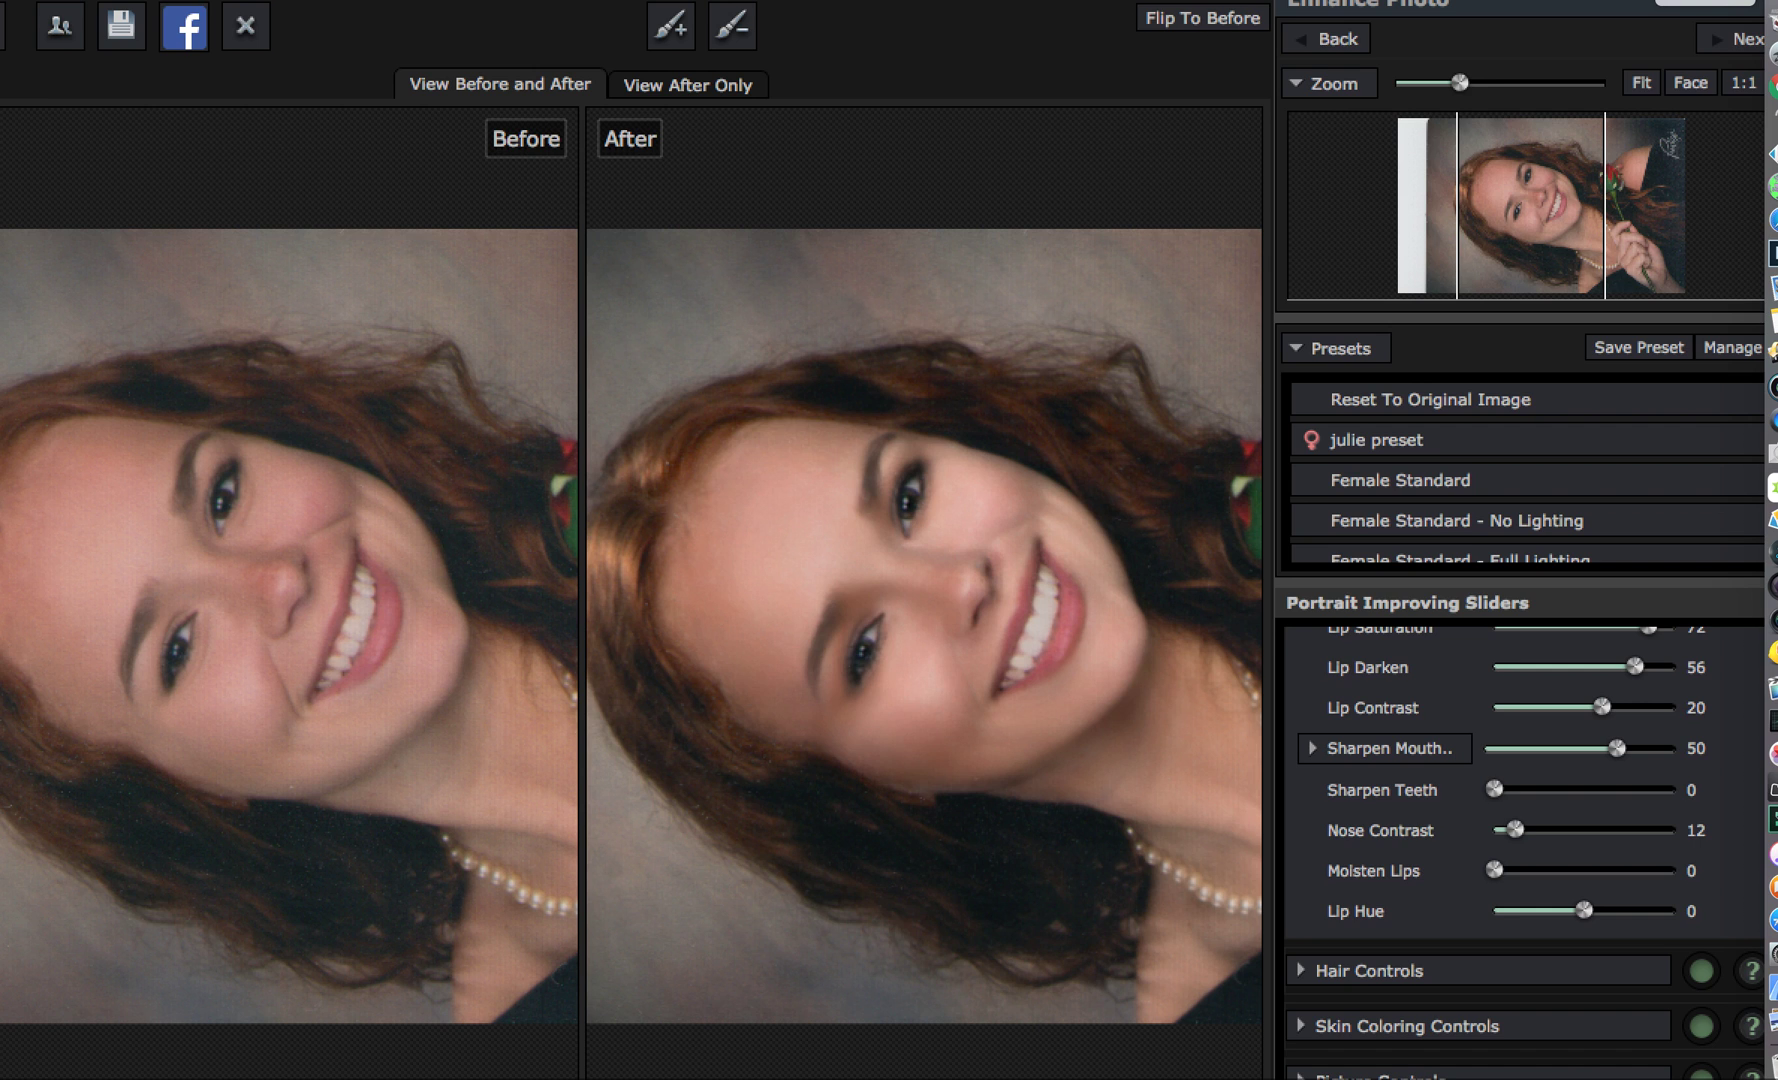
# Switch to Finder and move the Desktop window aside to uncover the folder of edited portraits behind it
pyautogui.press('super+Tab')
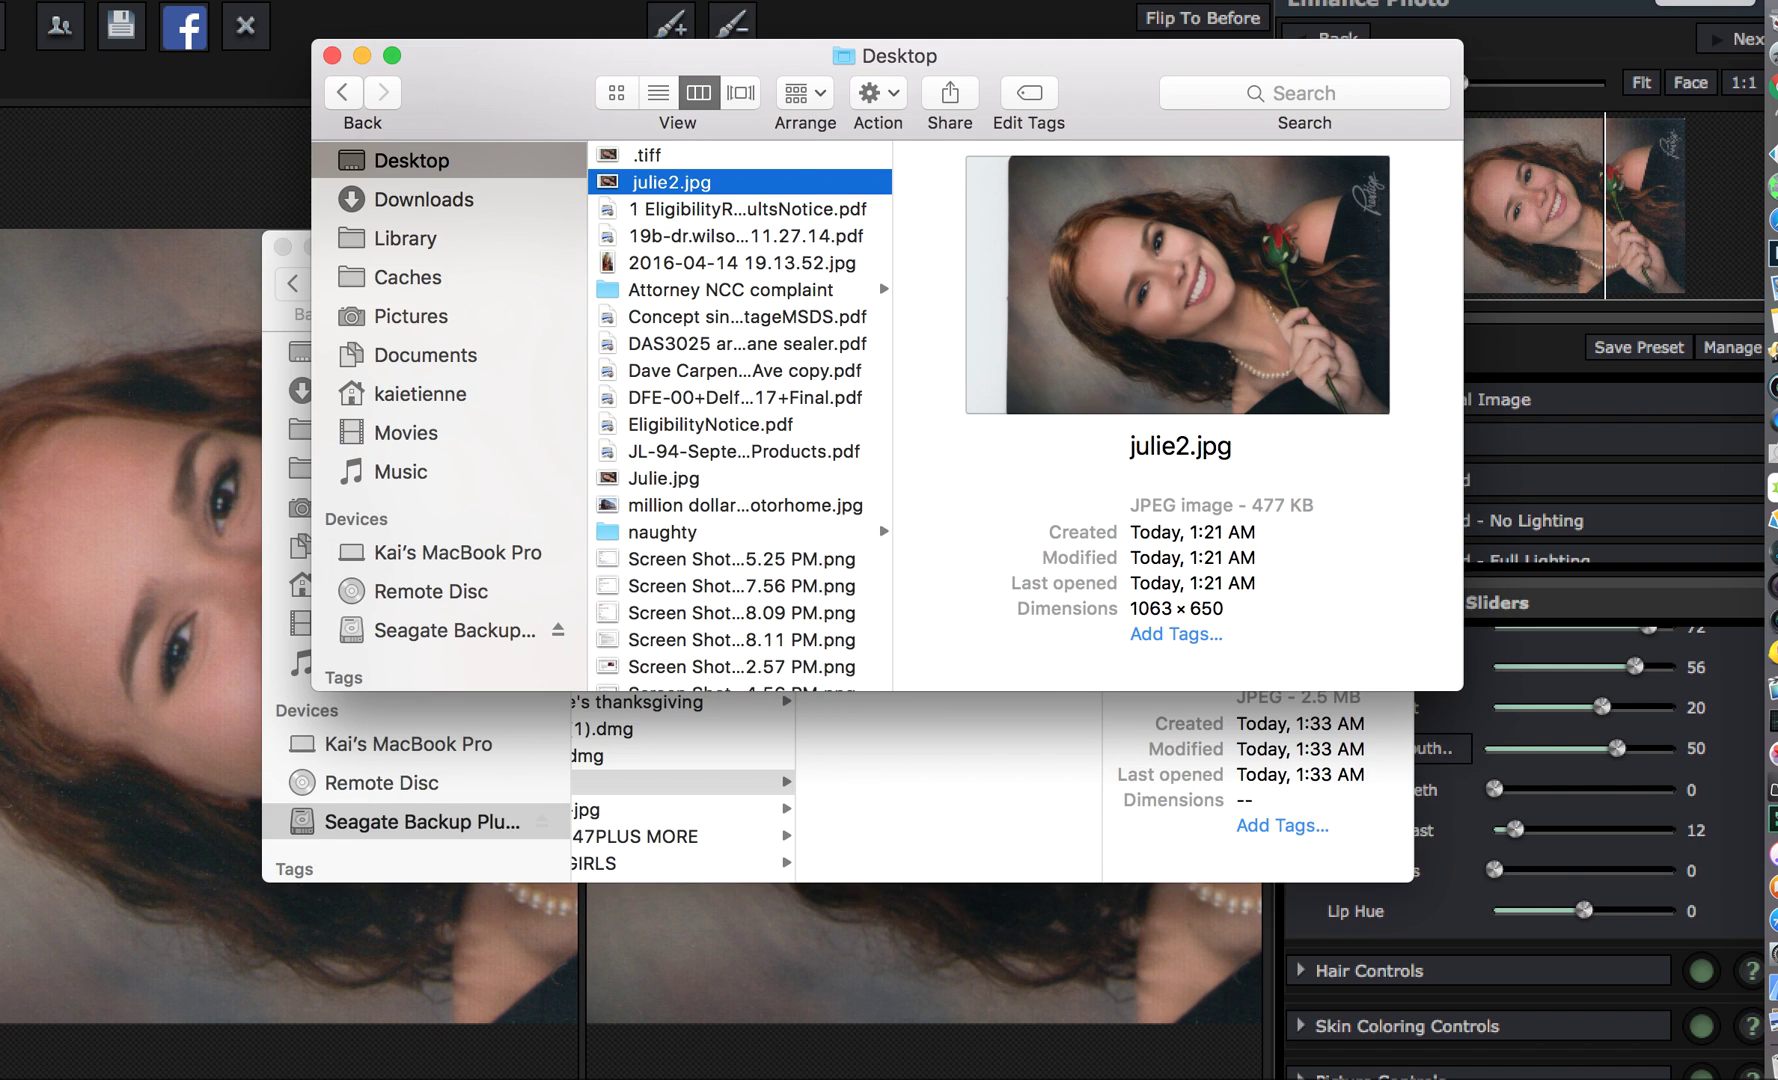
pyautogui.moveTo(1130, 66); pyautogui.dragTo(728, 826)
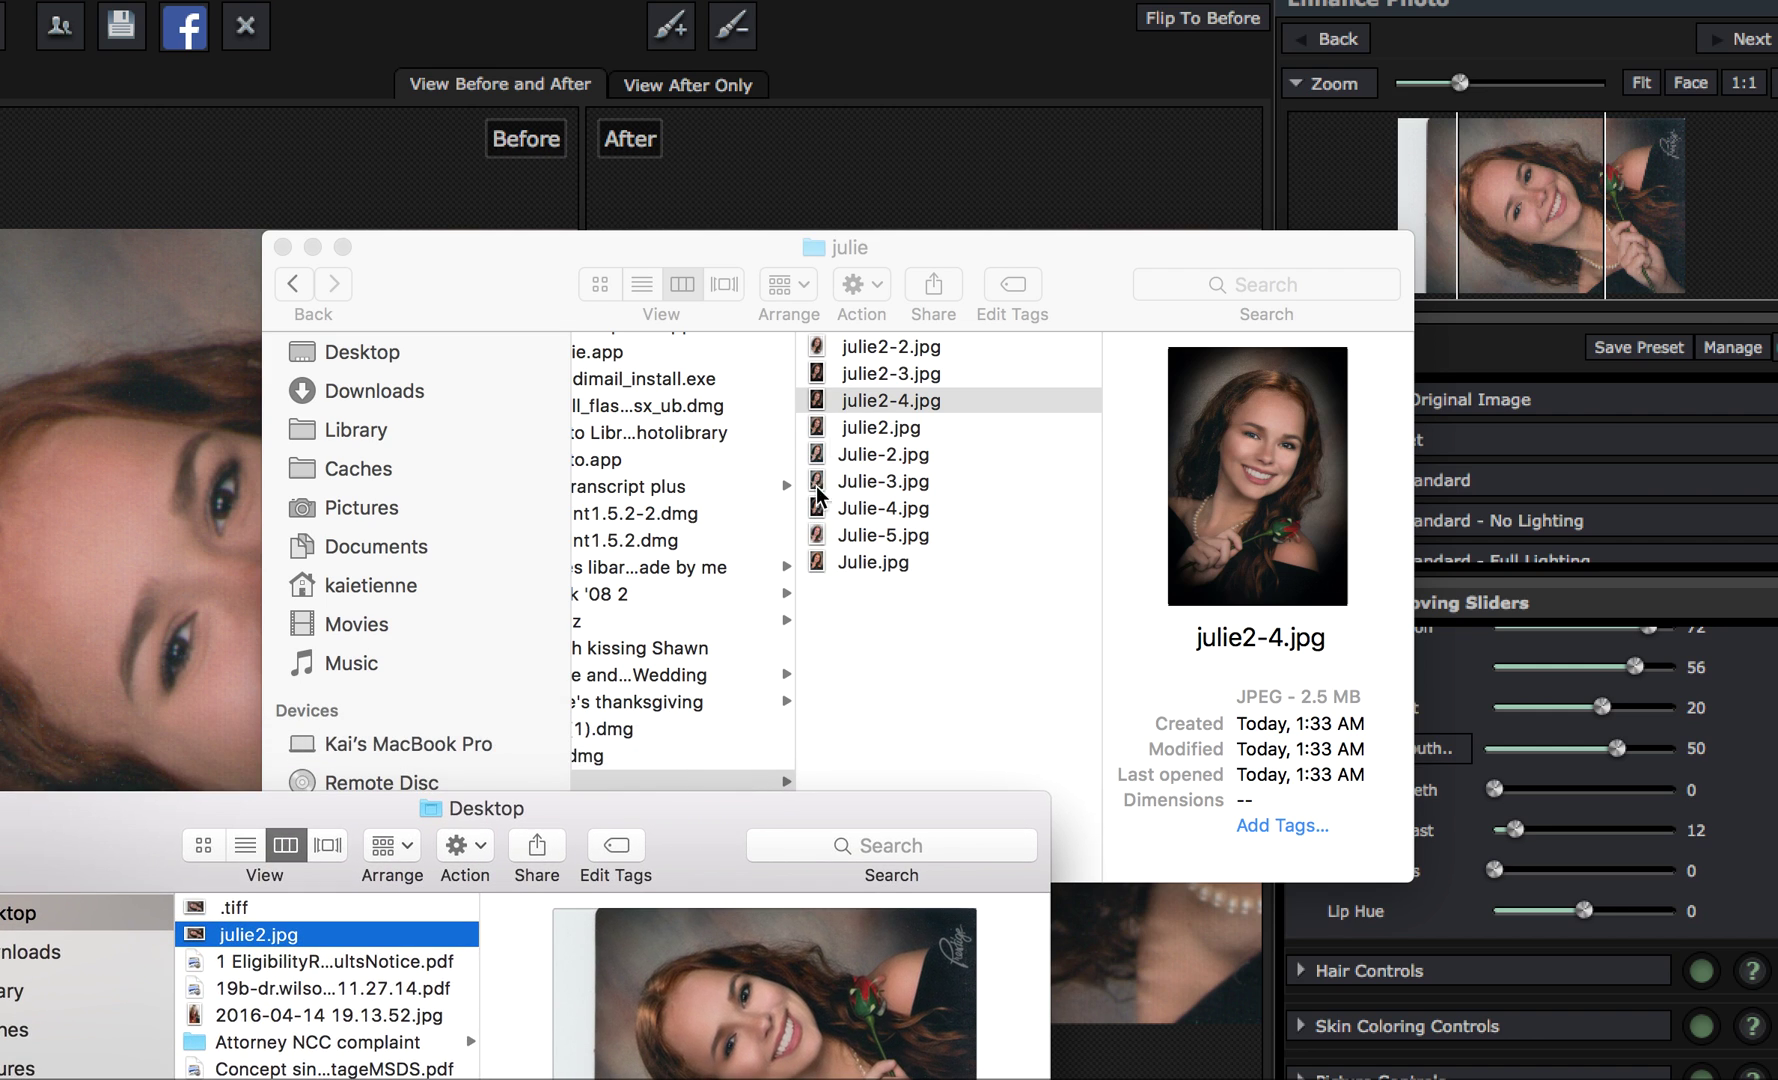
# Preview julie2-2.jpg from the julie folder in Quick Look and compare it with julie2-3.jpg
pyautogui.click(911, 400)
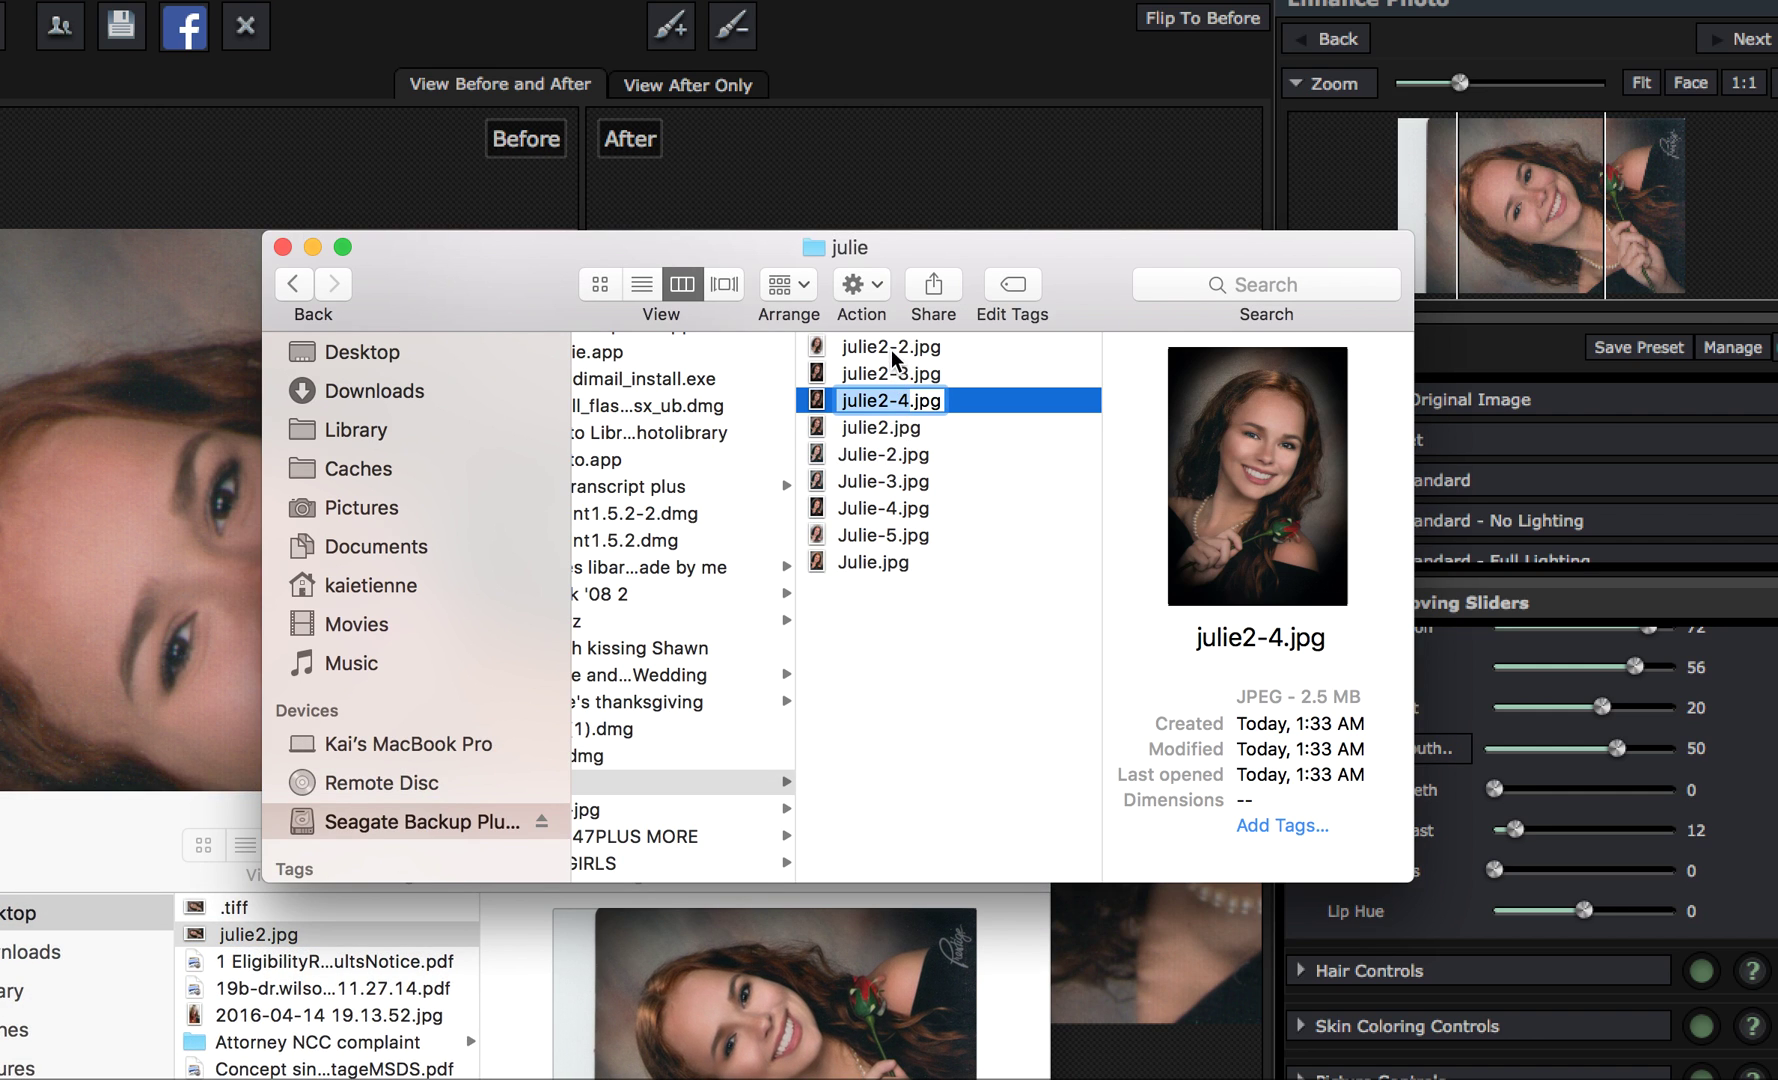
pyautogui.click(891, 350)
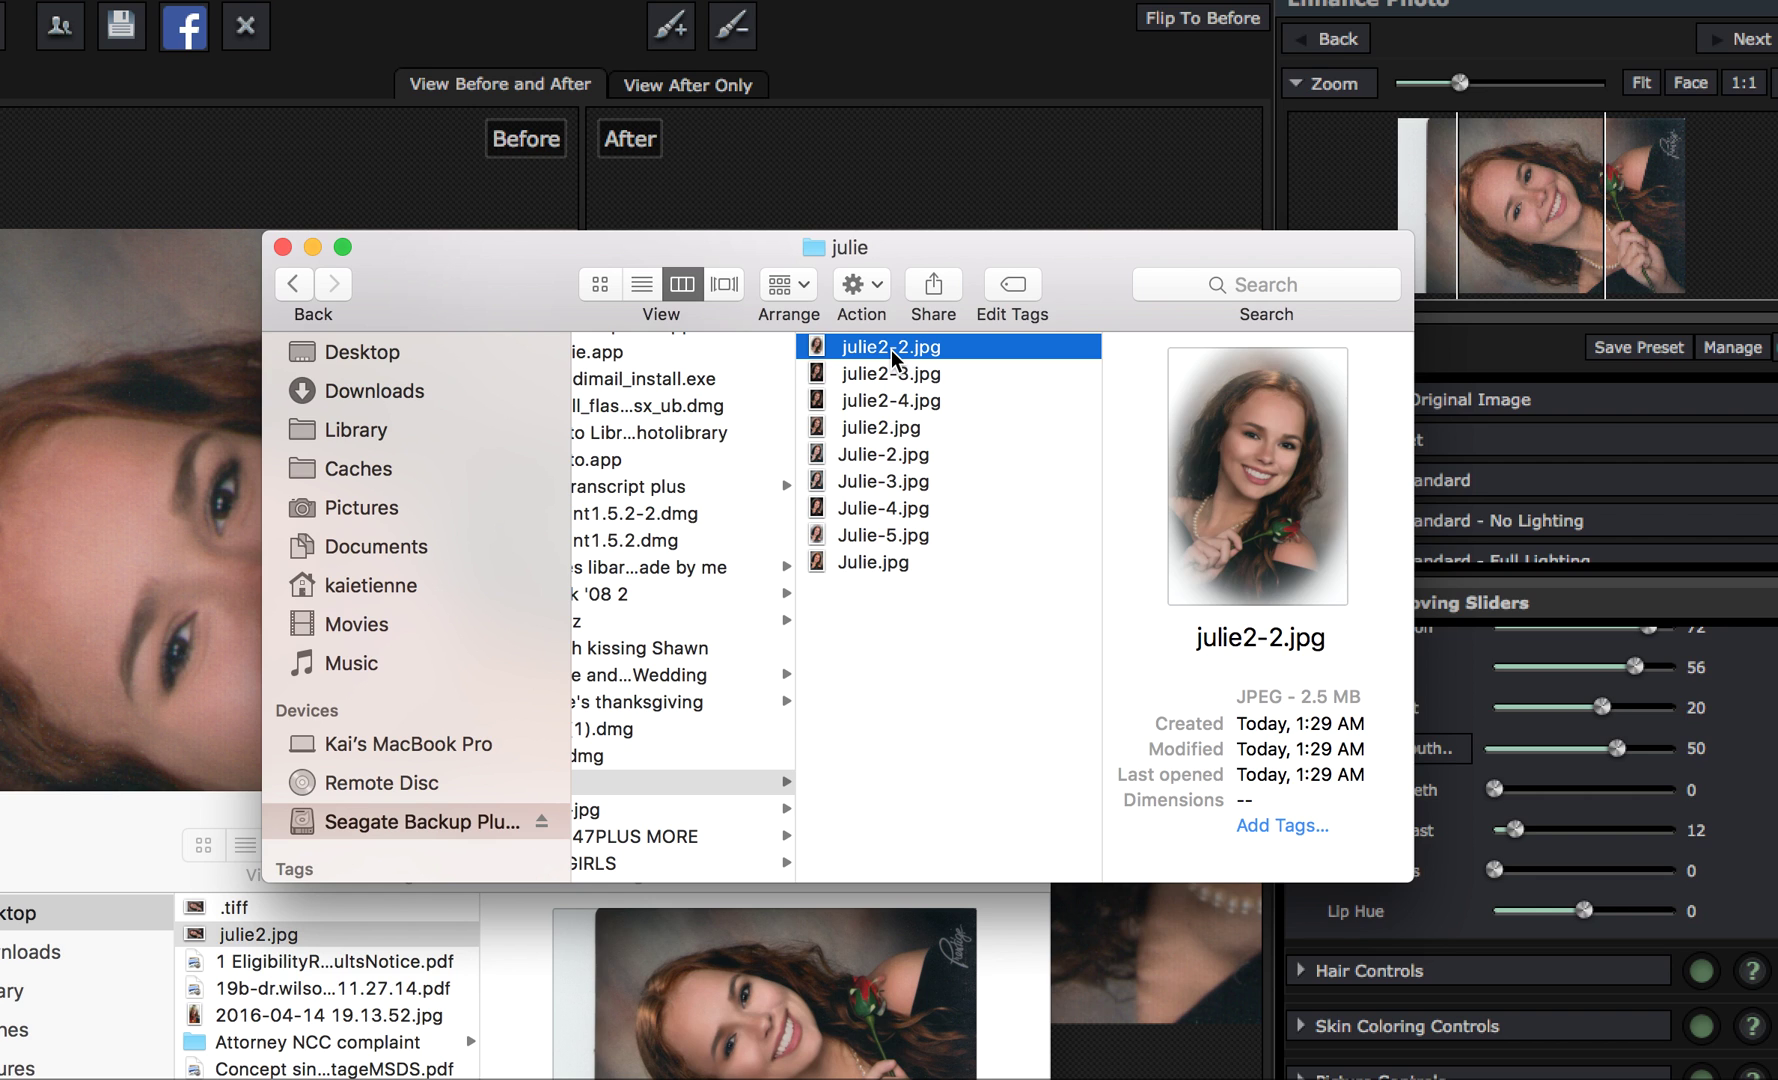
pyautogui.press('space')
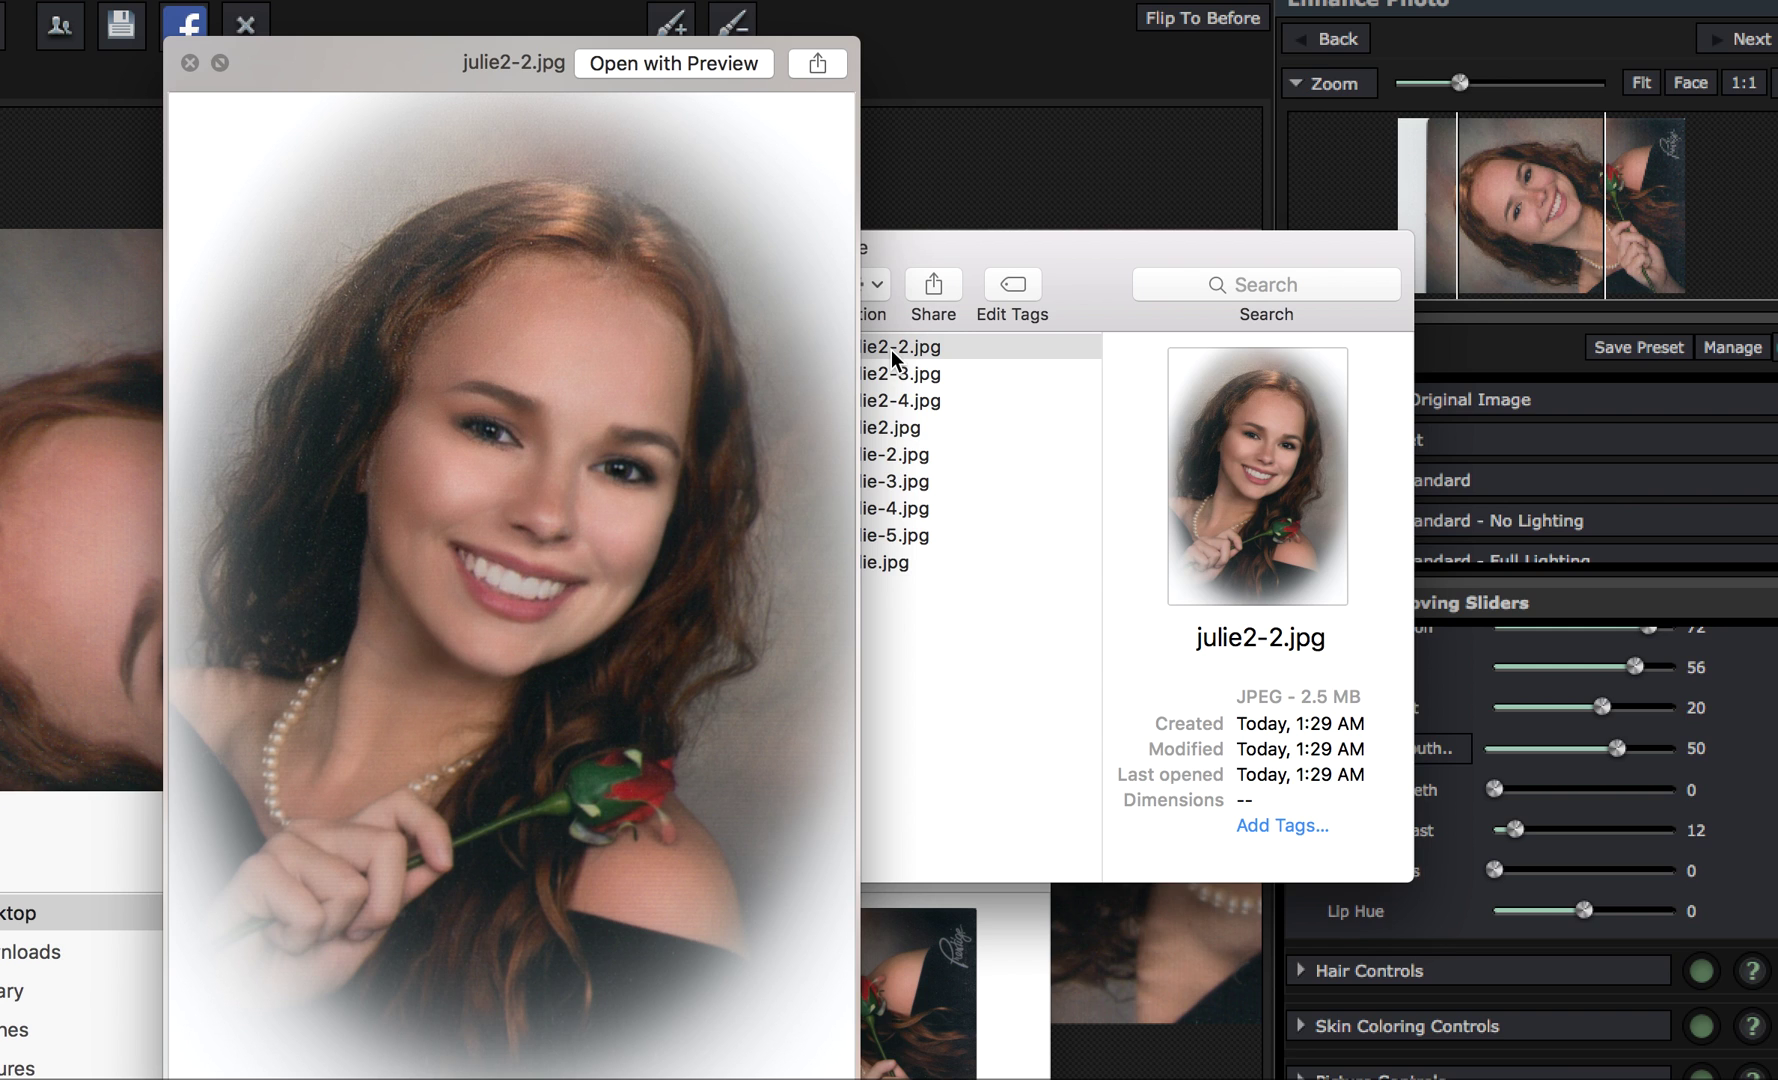
pyautogui.press('Down')
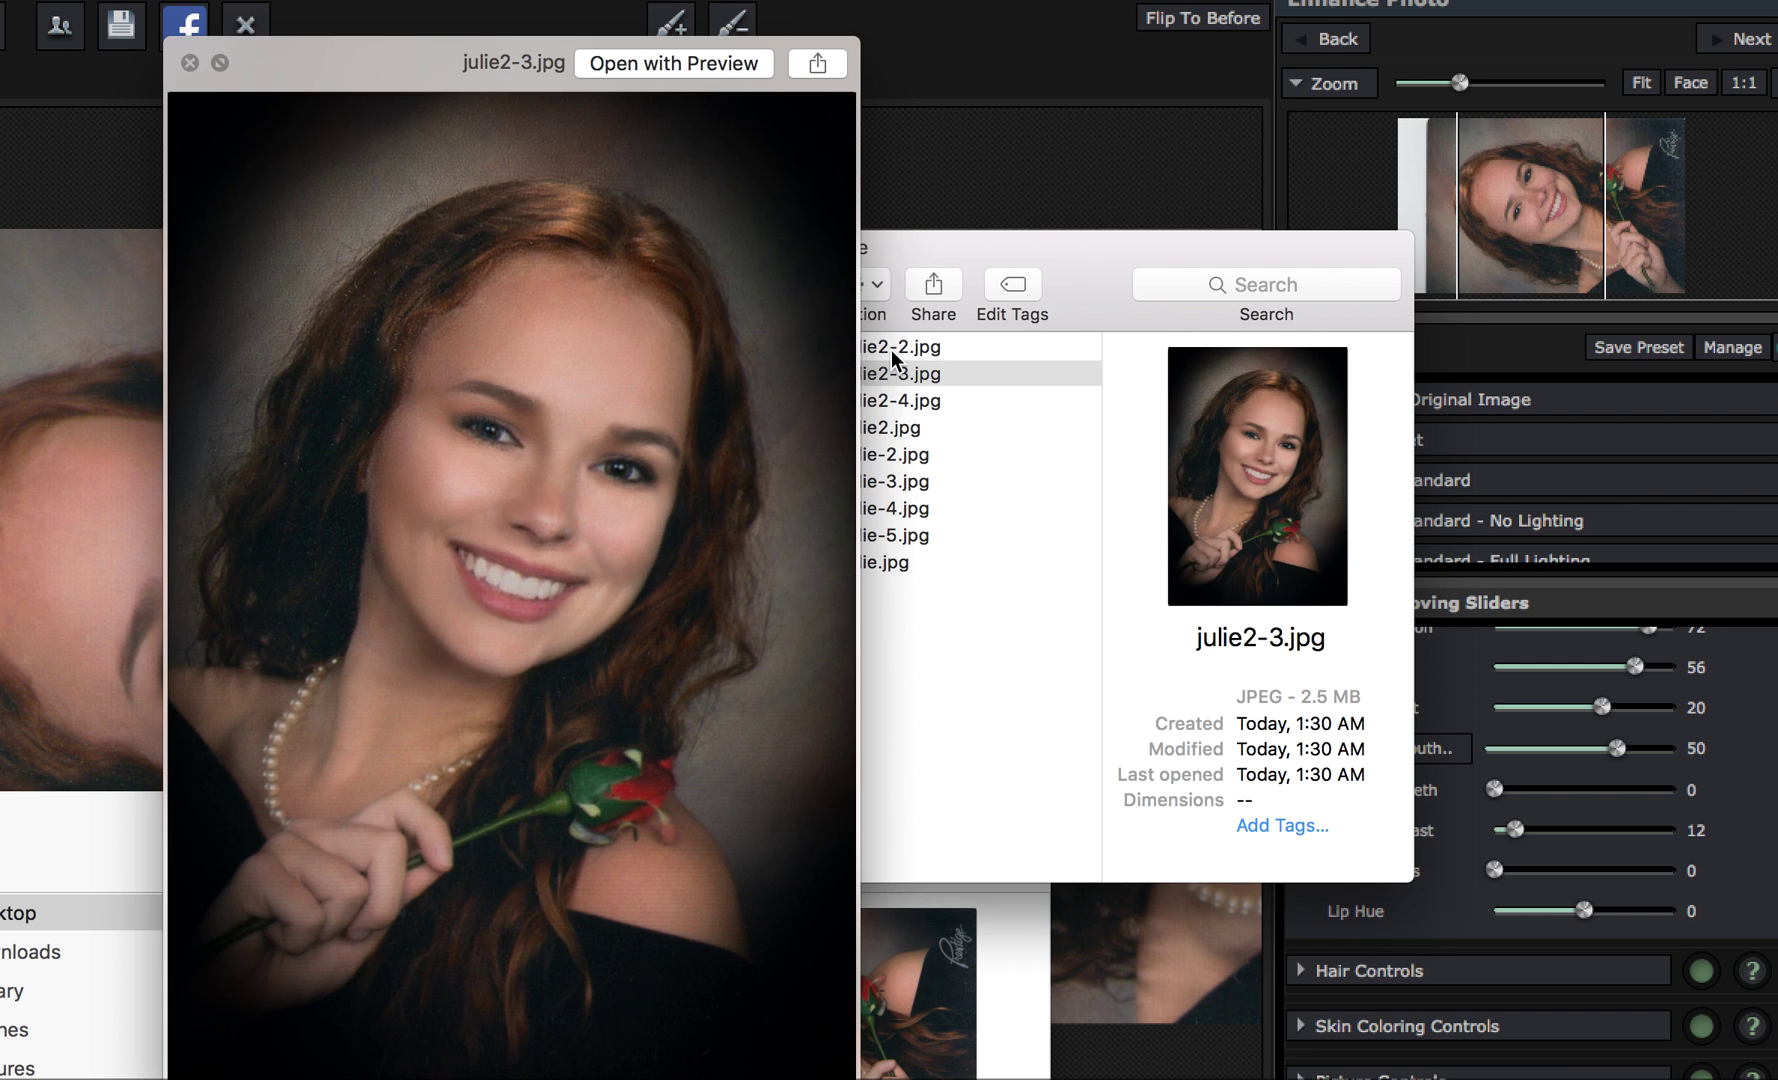
pyautogui.press('Up')
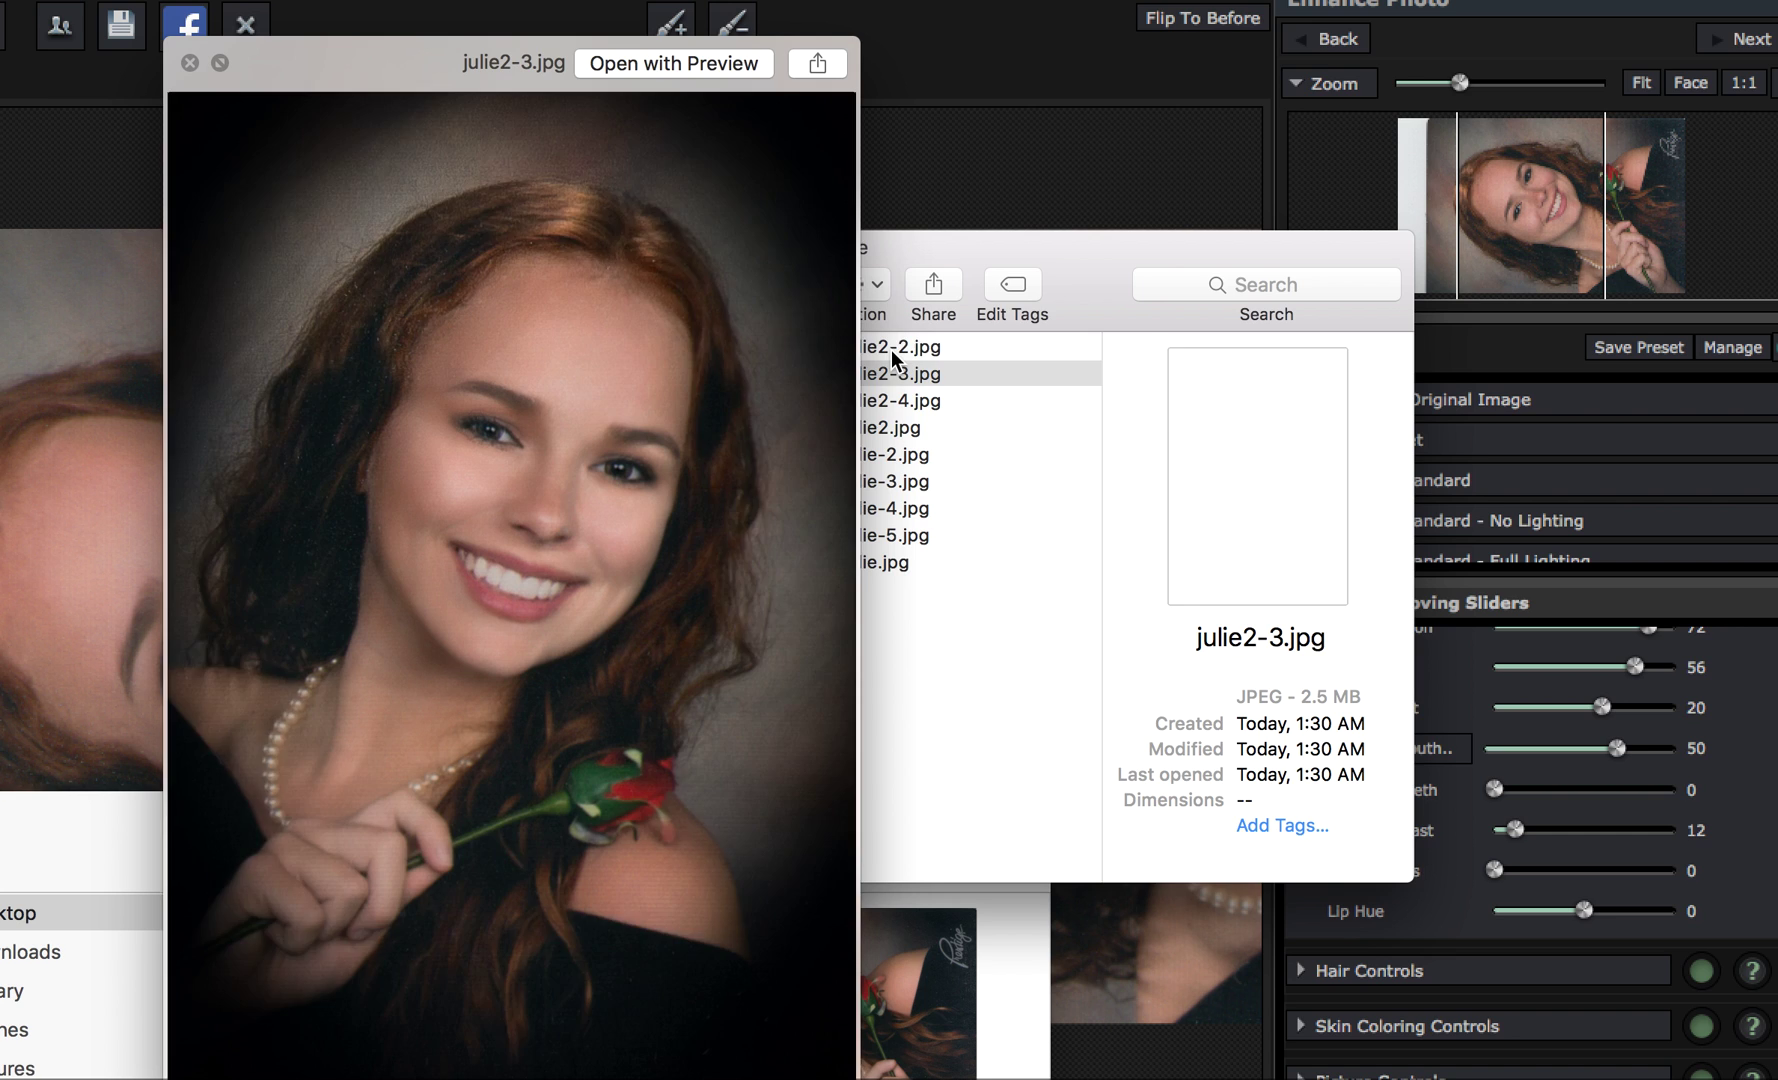
pyautogui.press('Down')
# Alternate the preview between julie2-3.jpg and julie2-4.jpg to compare the two dark-vignette versions, ending on julie2-4.jpg
pyautogui.press('Down')
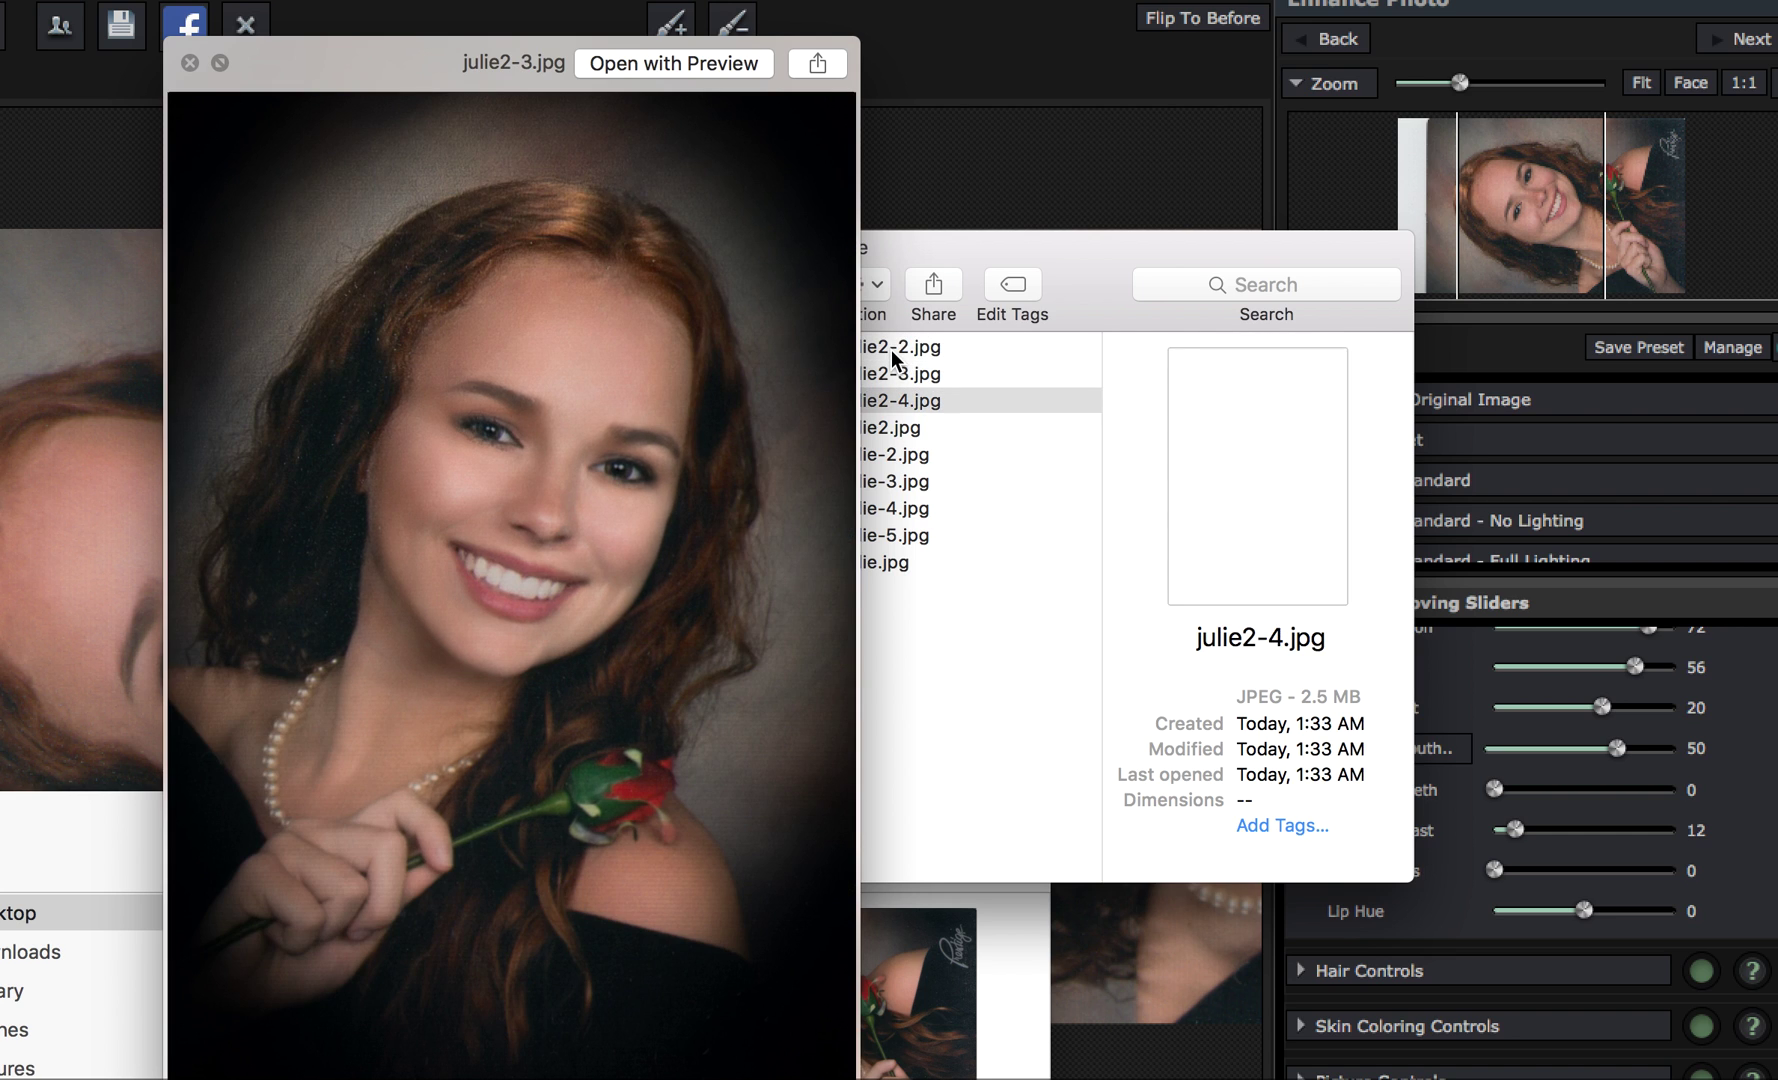
pyautogui.press('Up')
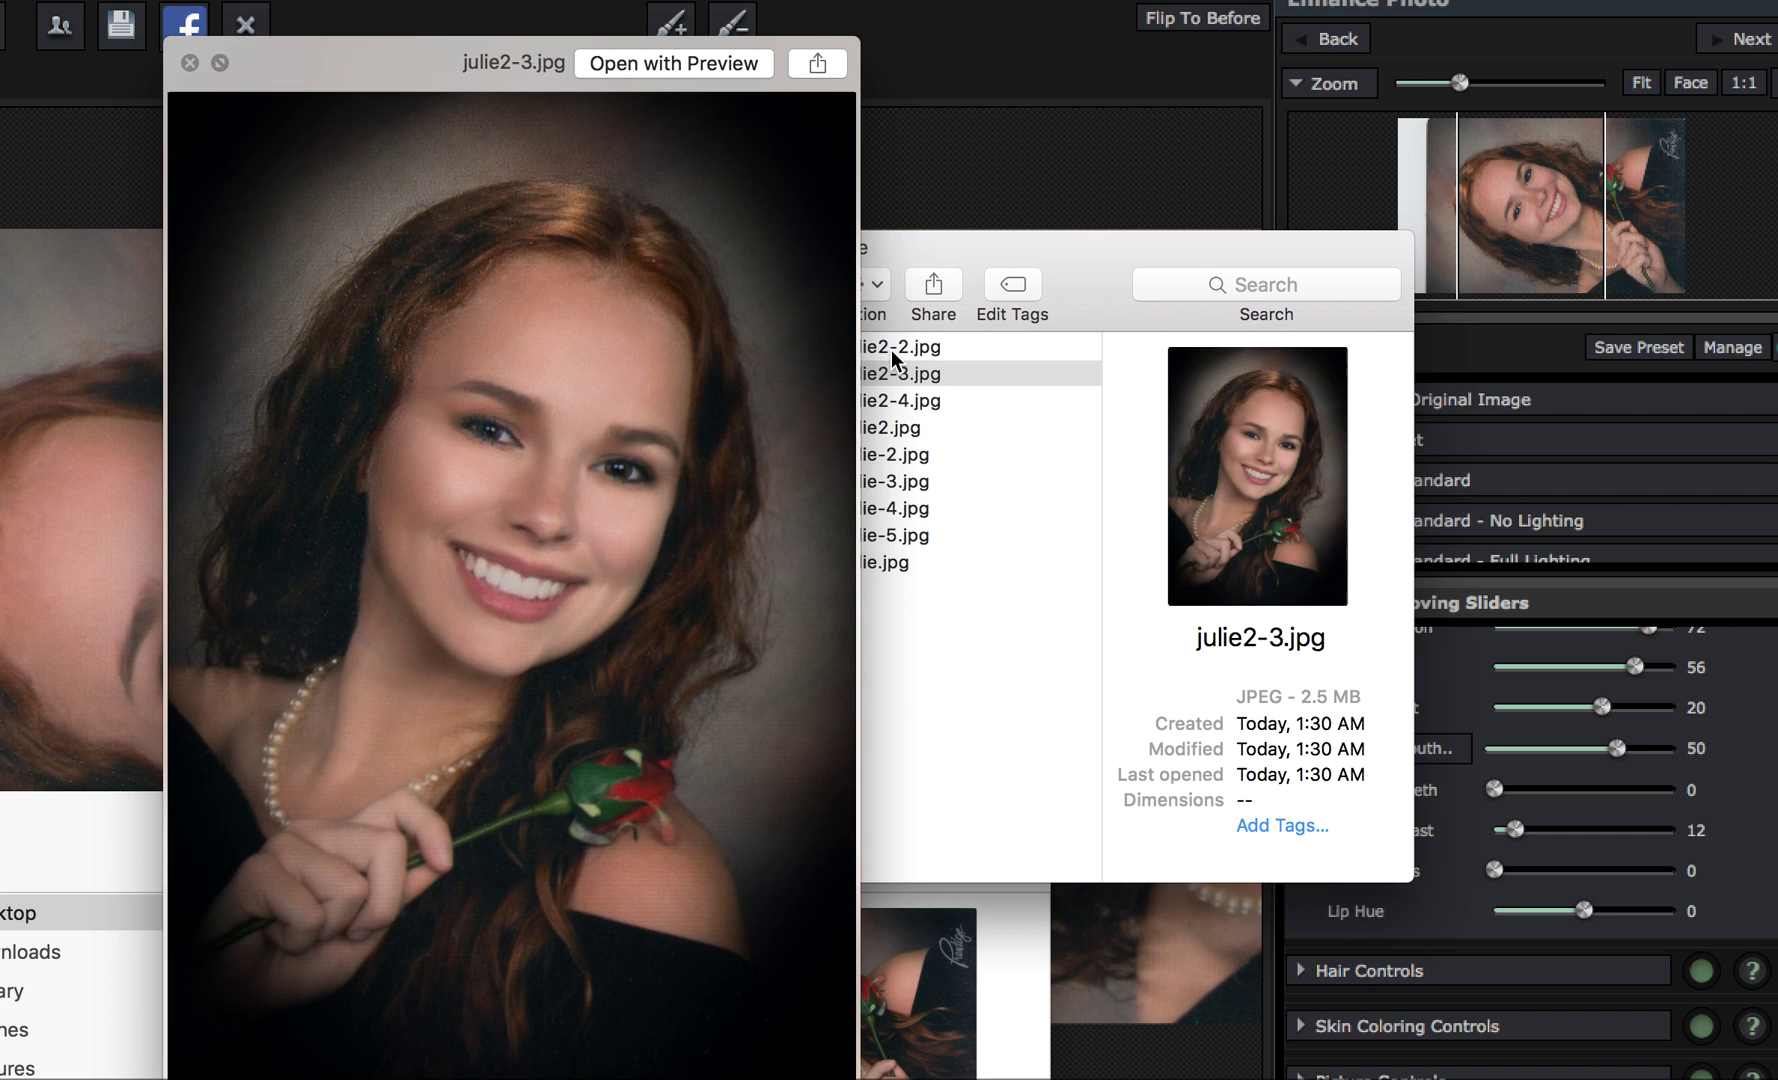
pyautogui.press('Down')
pyautogui.press('Up')
pyautogui.press('Down')
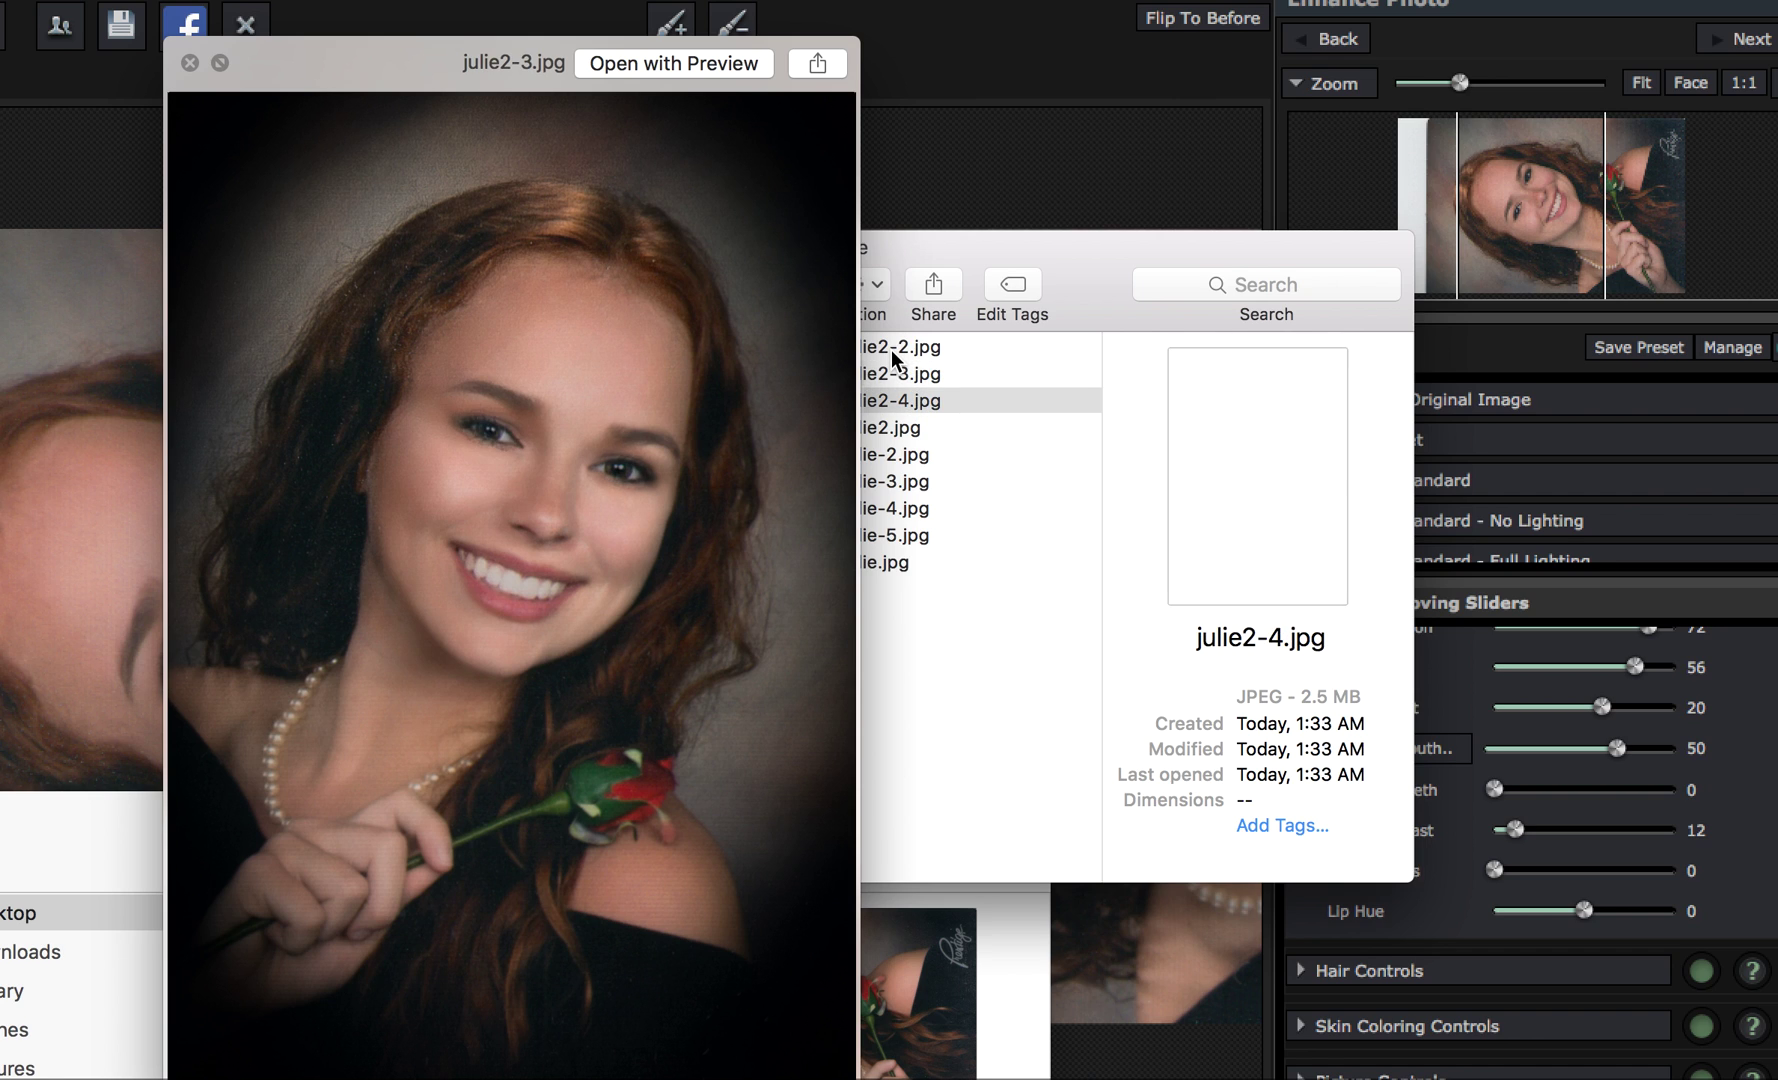
pyautogui.press('Up')
pyautogui.press('Down')
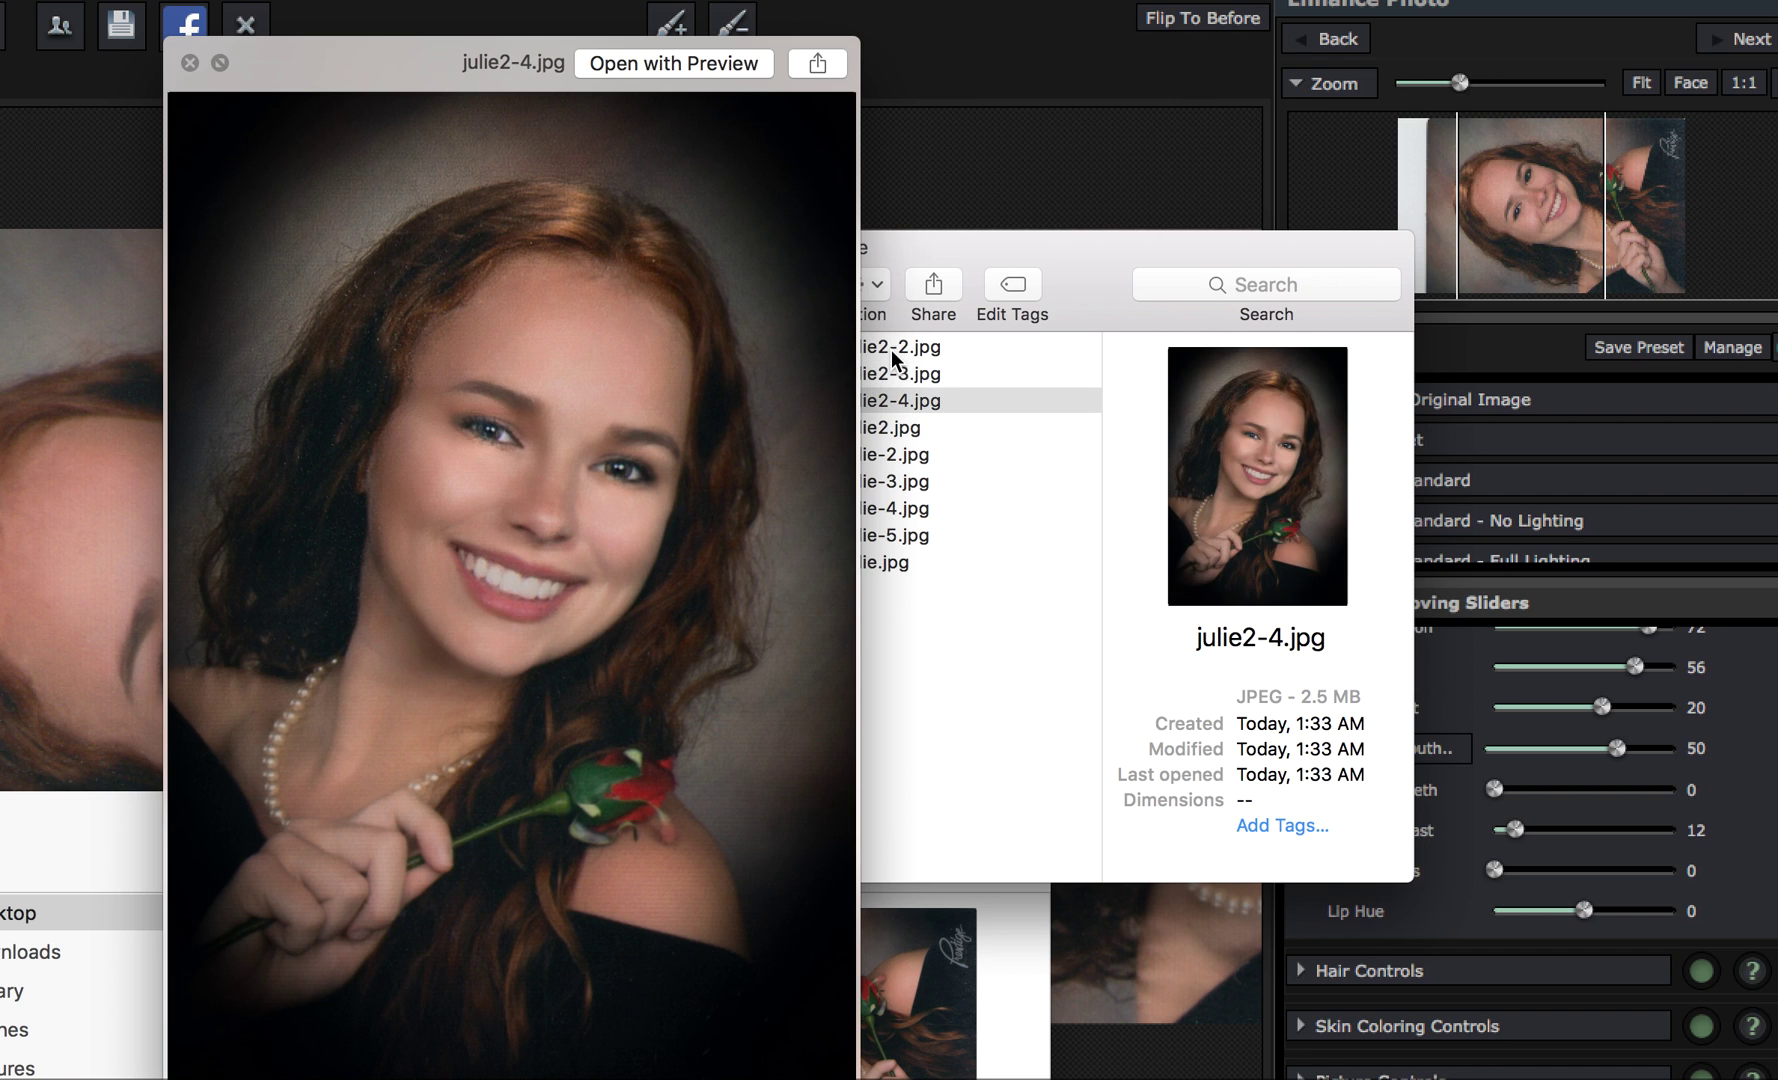
# Flip the preview repeatedly between julie2.jpg and Julie-2.jpg to compare their colour and skin tones, ending on Julie-2.jpg
pyautogui.press('Down')
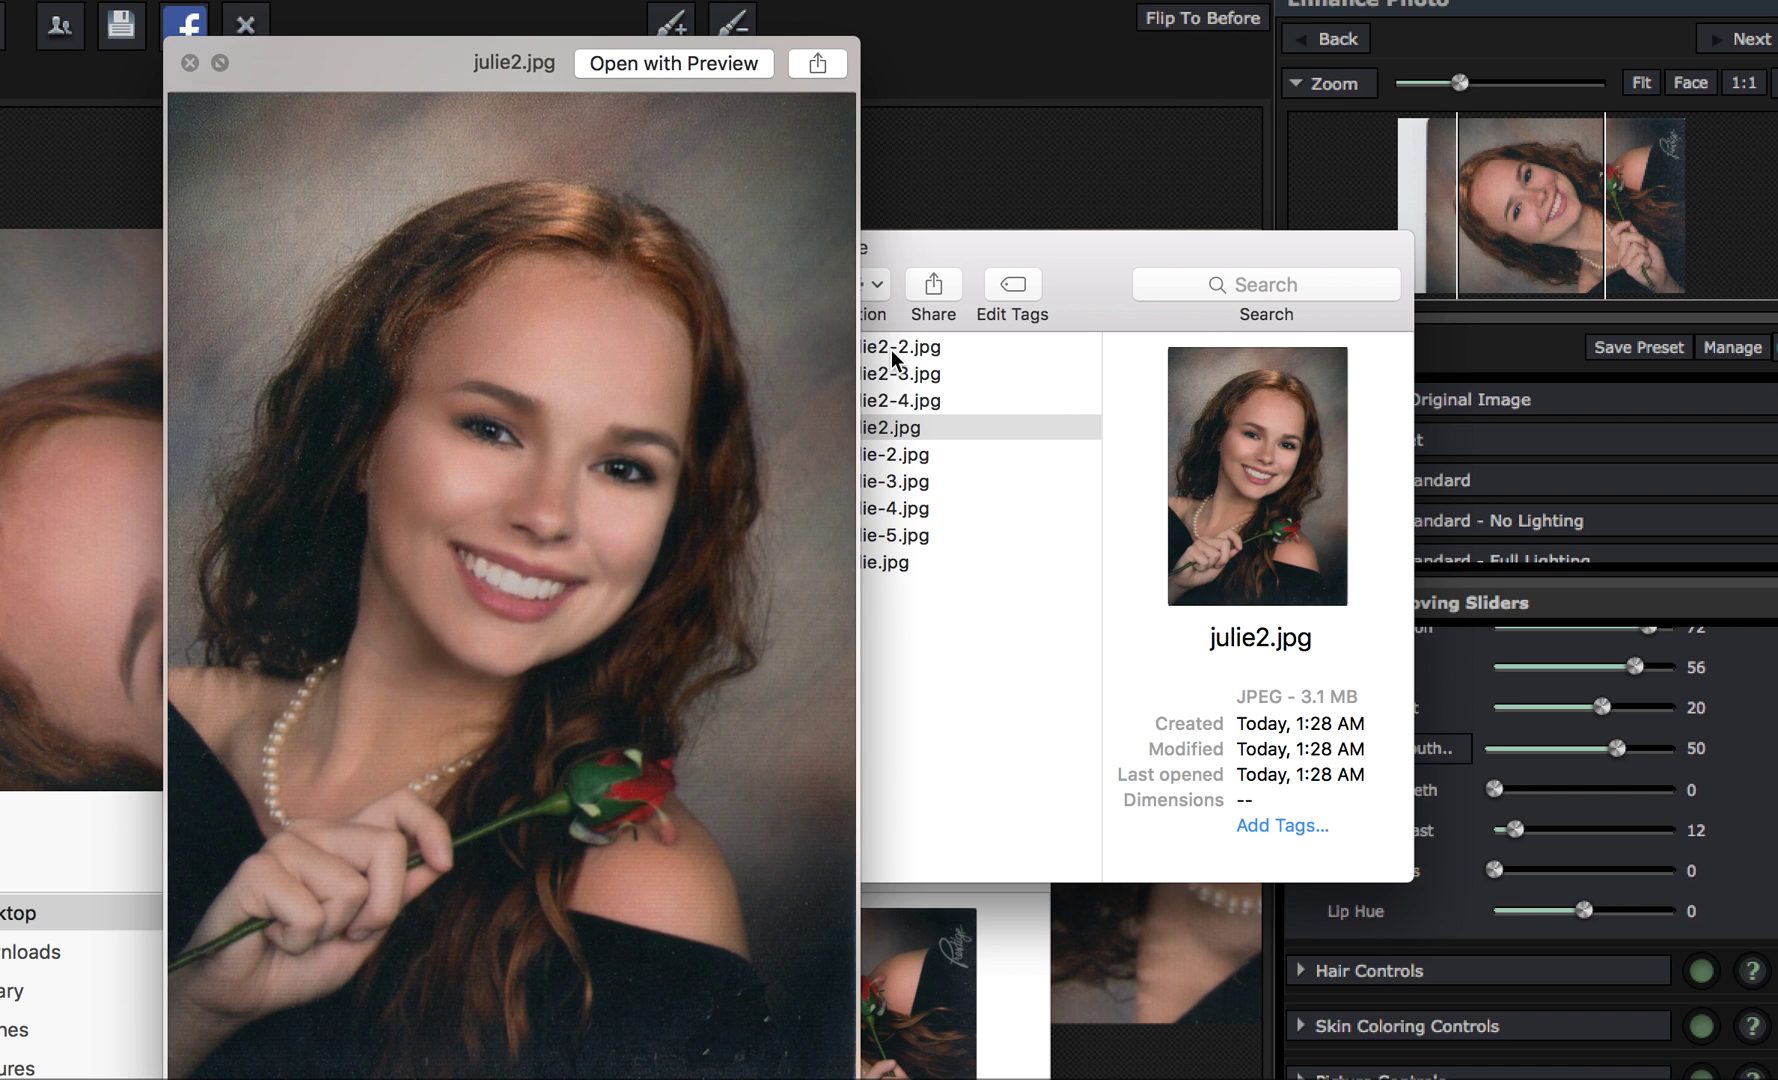
pyautogui.press('Down')
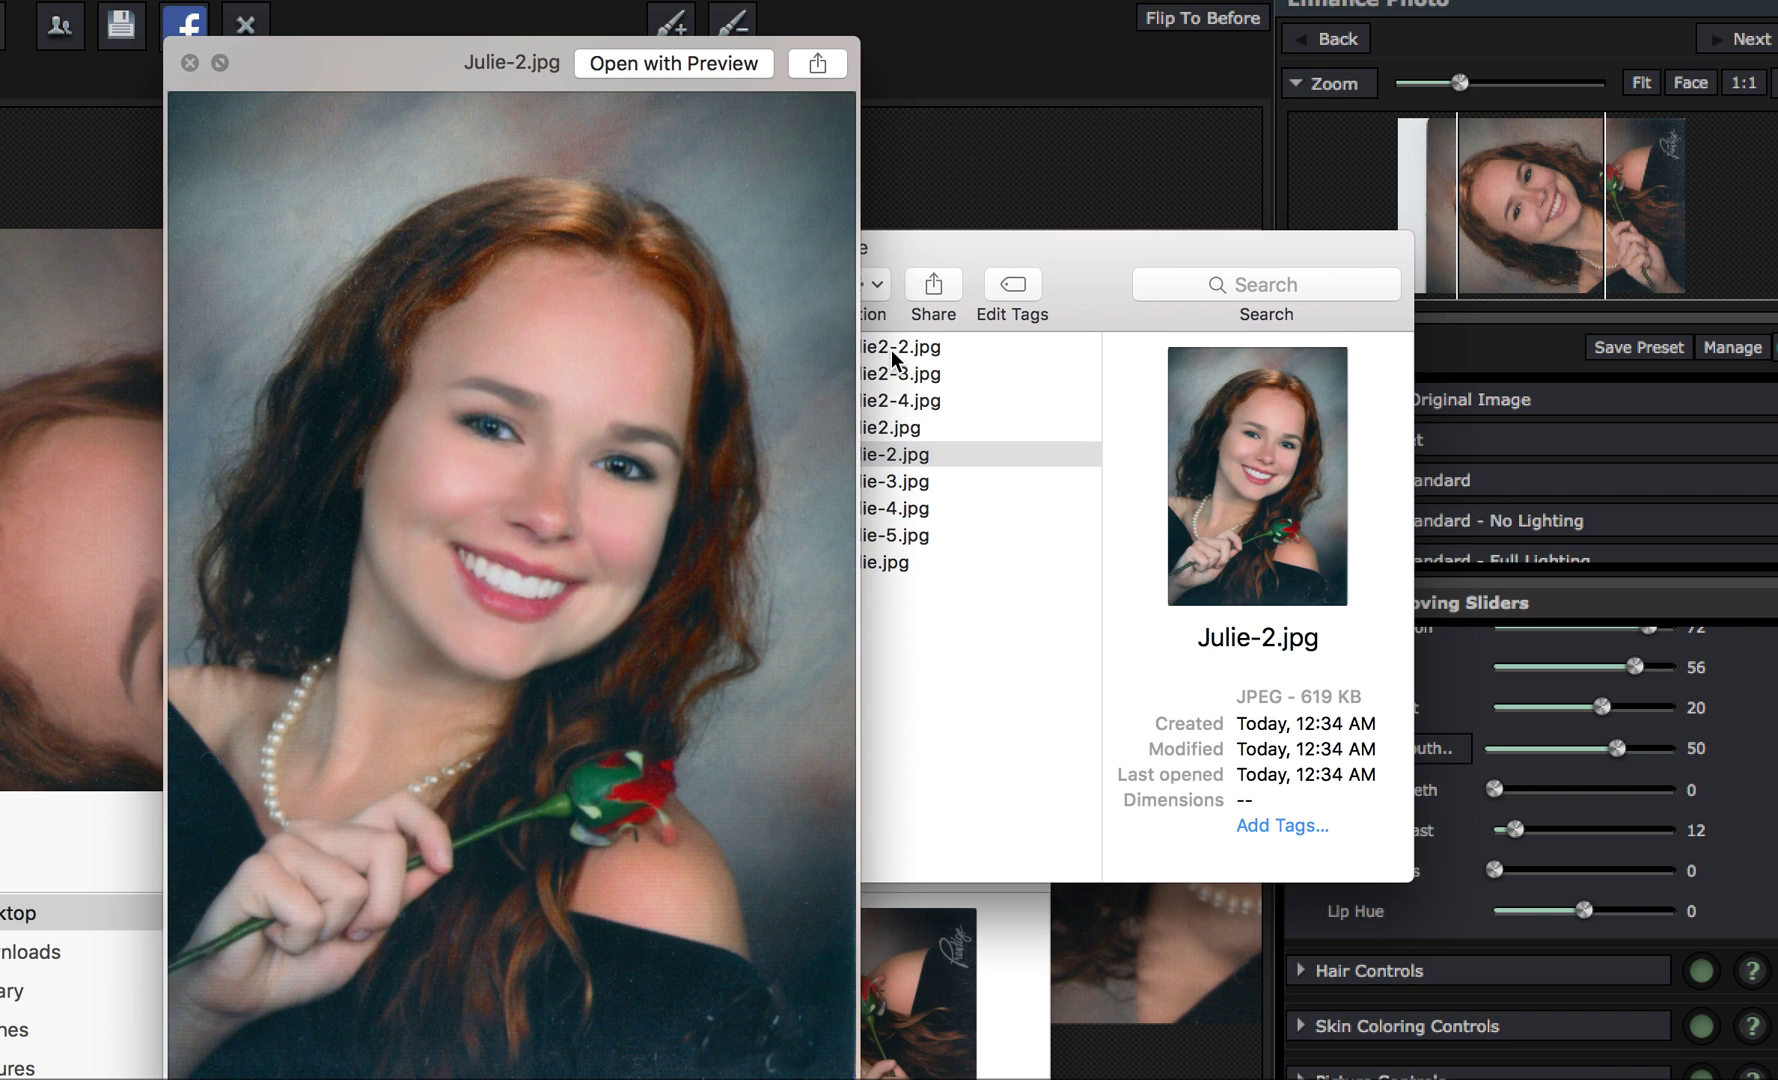
pyautogui.press('Up')
pyautogui.press('Down')
pyautogui.press('Up')
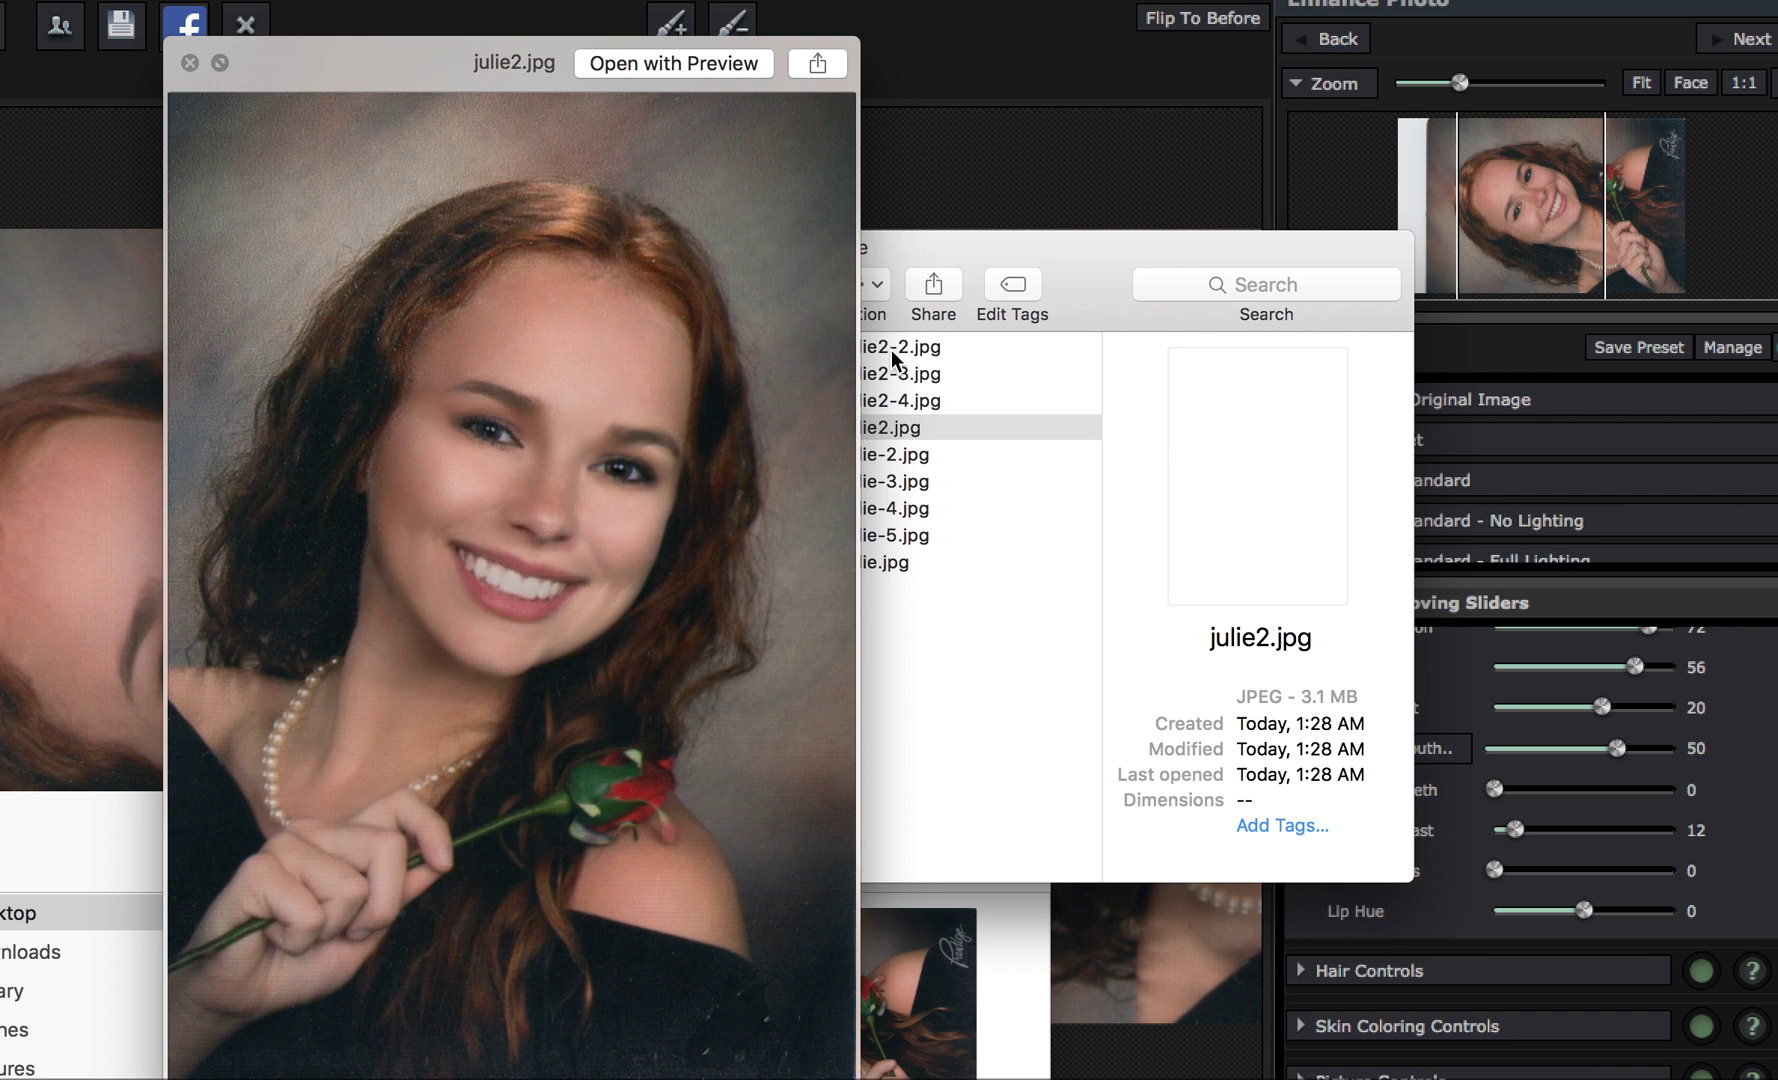
pyautogui.press('Down')
pyautogui.press('Up')
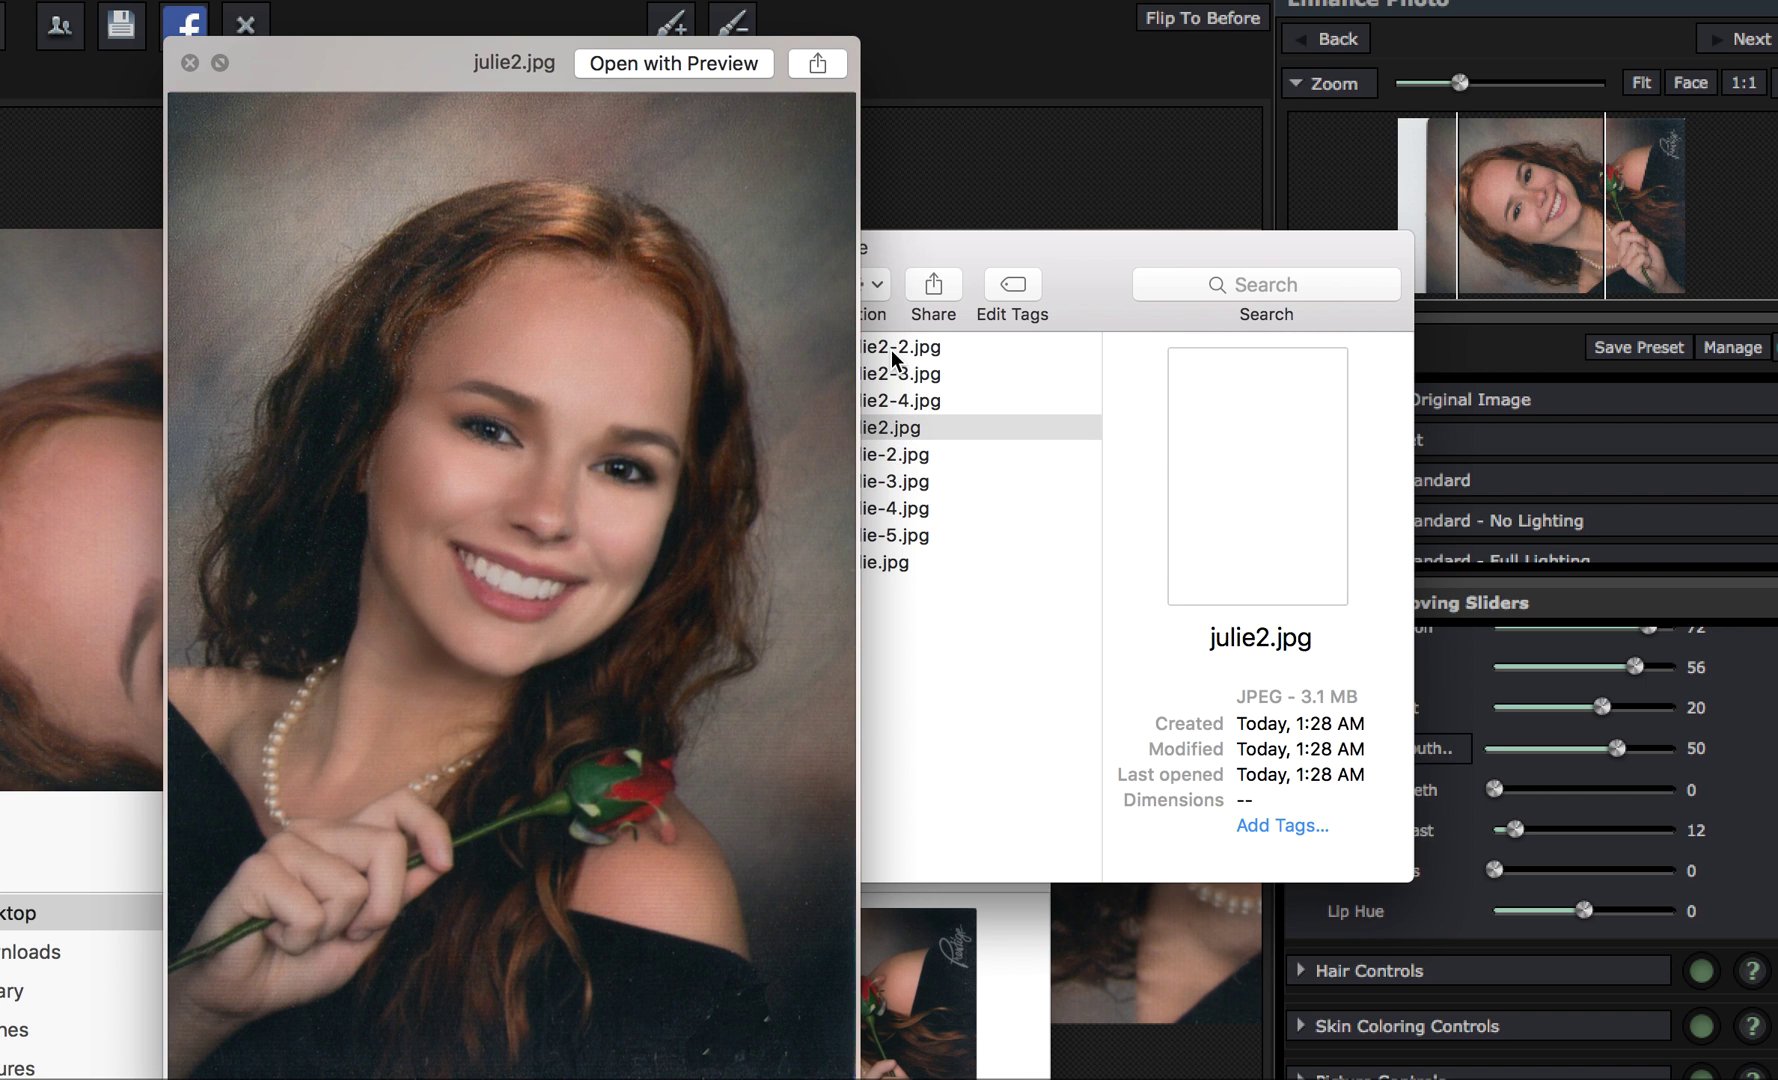
pyautogui.press('Down')
pyautogui.press('Up')
pyautogui.press('Down')
pyautogui.press('Up')
pyautogui.press('Down')
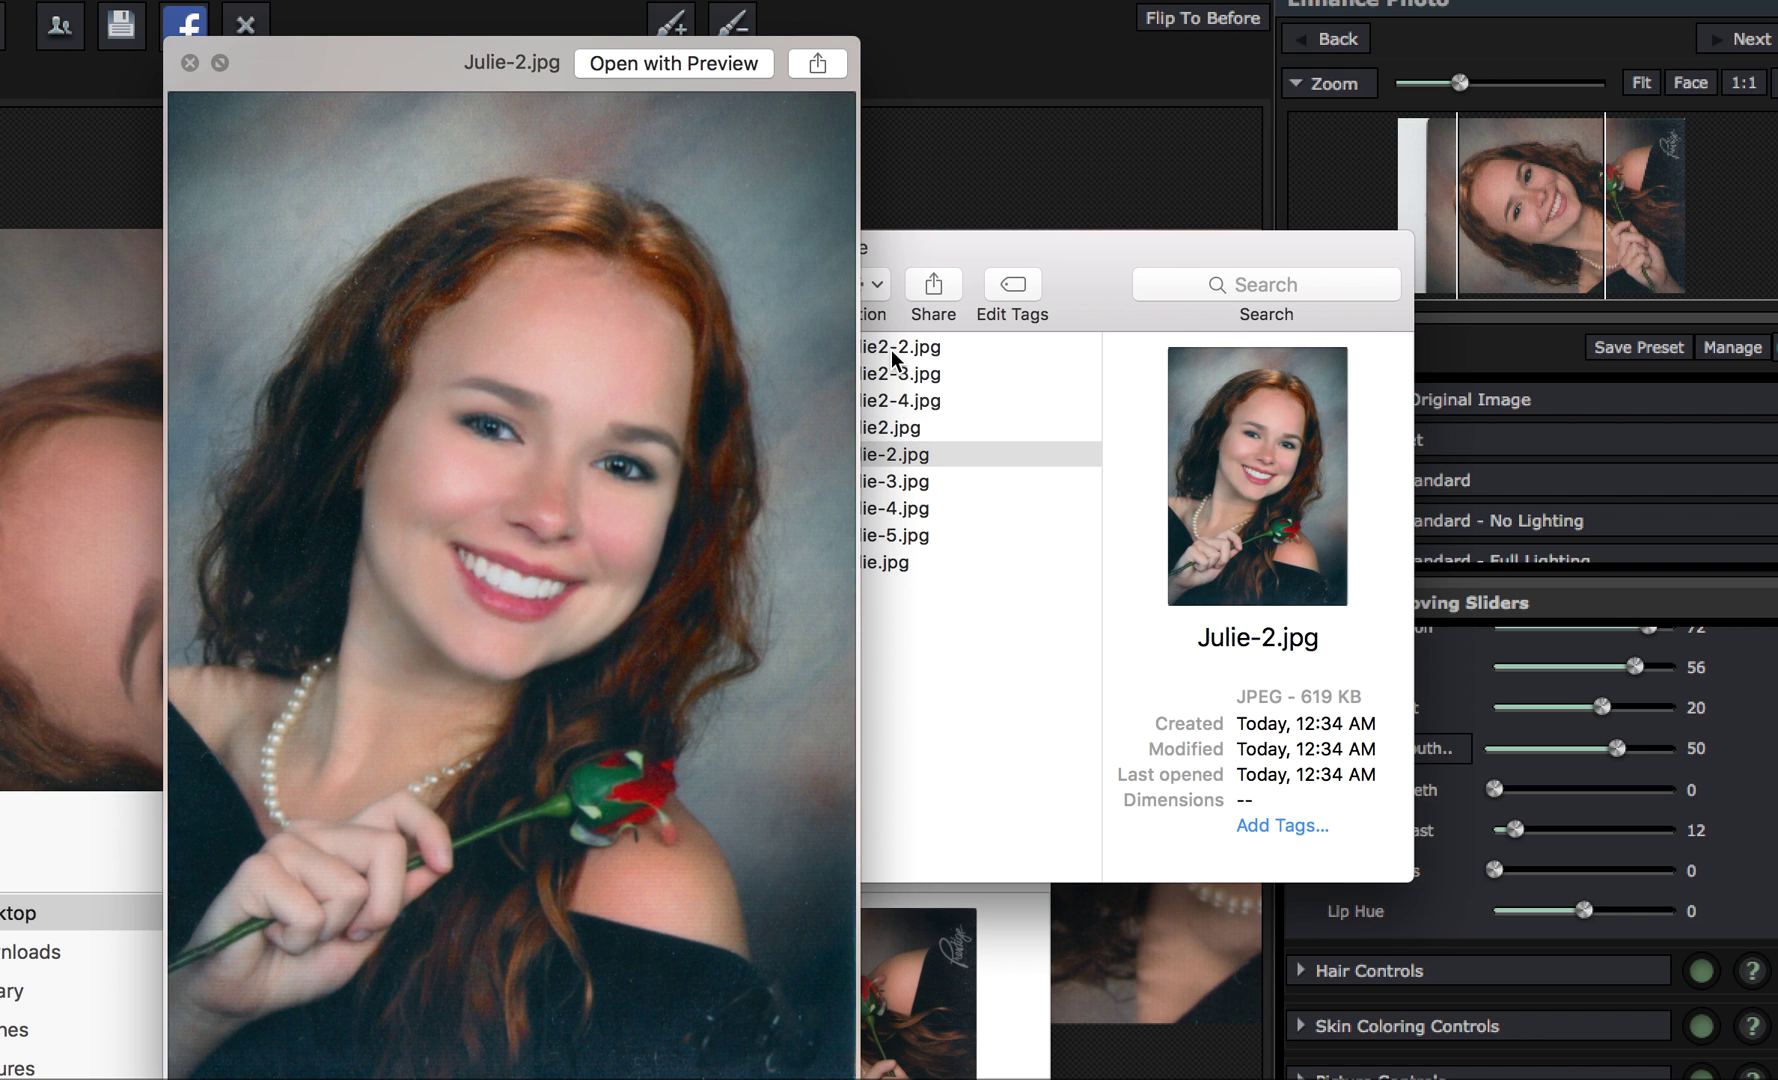
pyautogui.press('Up')
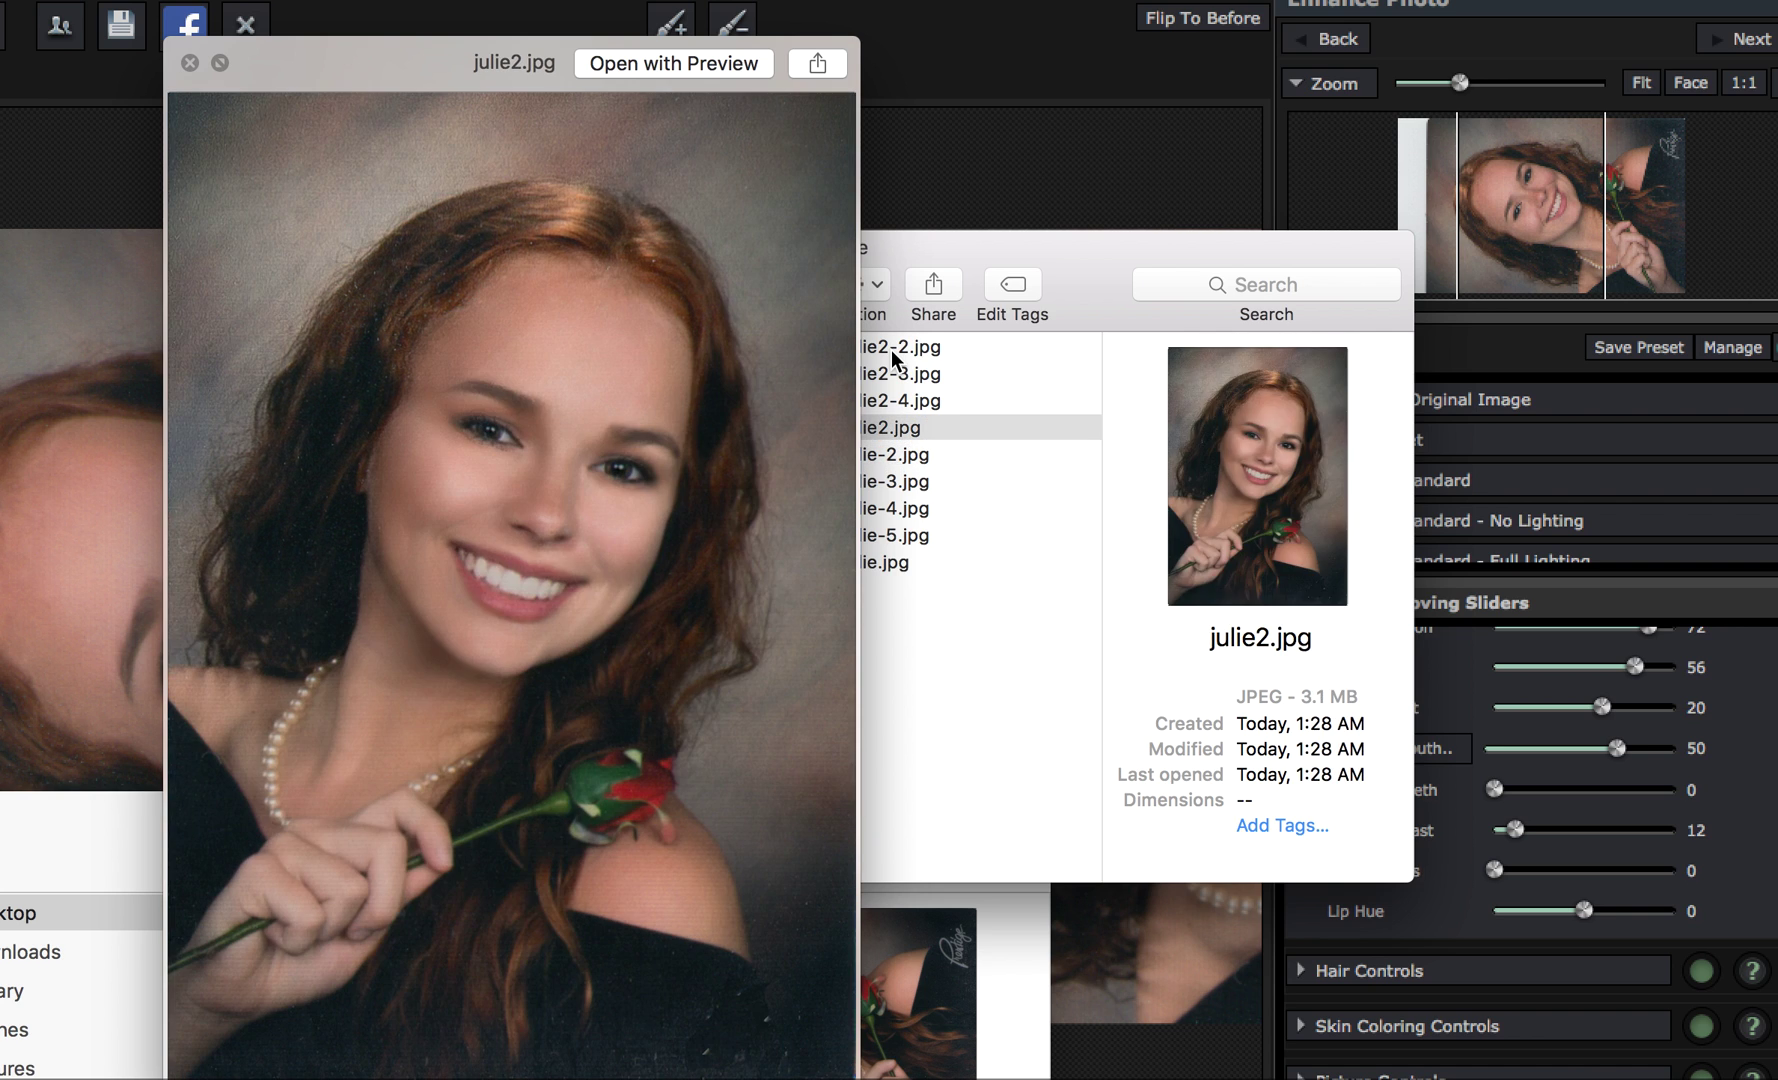
pyautogui.press('Down')
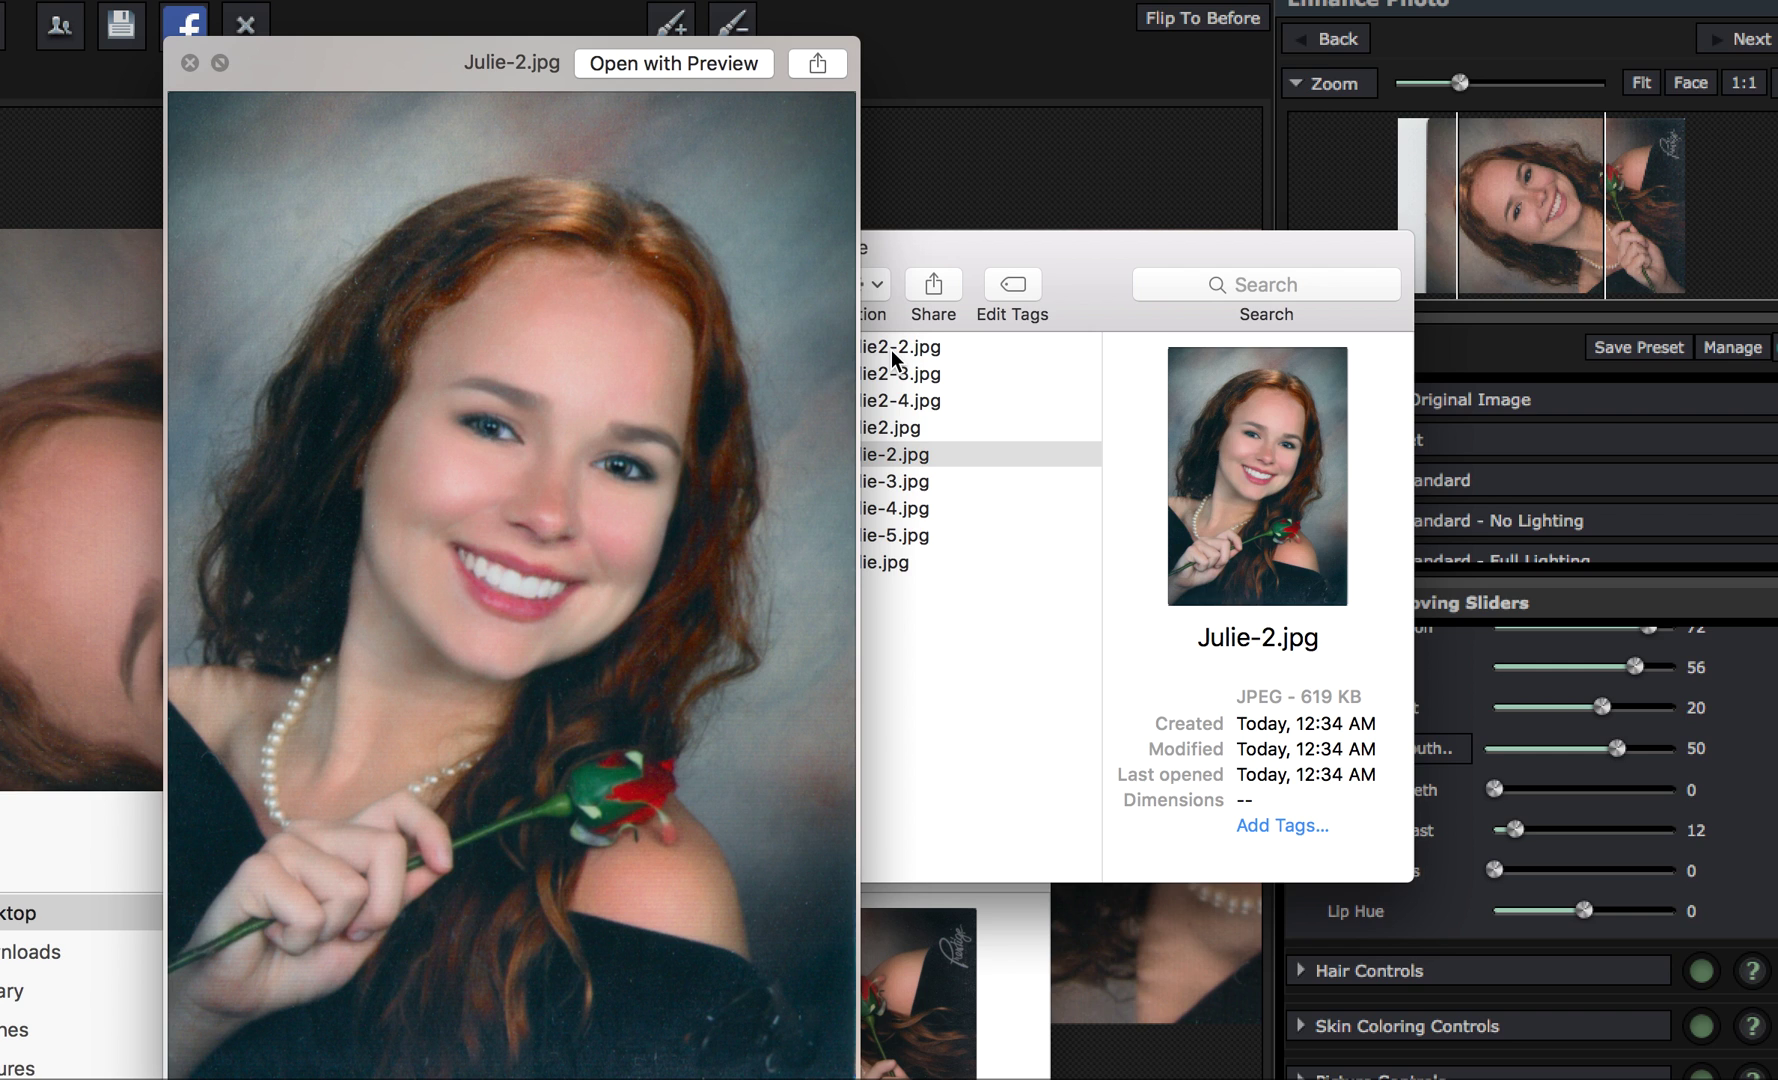
# Preview the remaining portrait versions in order, from Julie-3.jpg through Julie-4.jpg and Julie-5.jpg to Julie.jpg
pyautogui.press('Down')
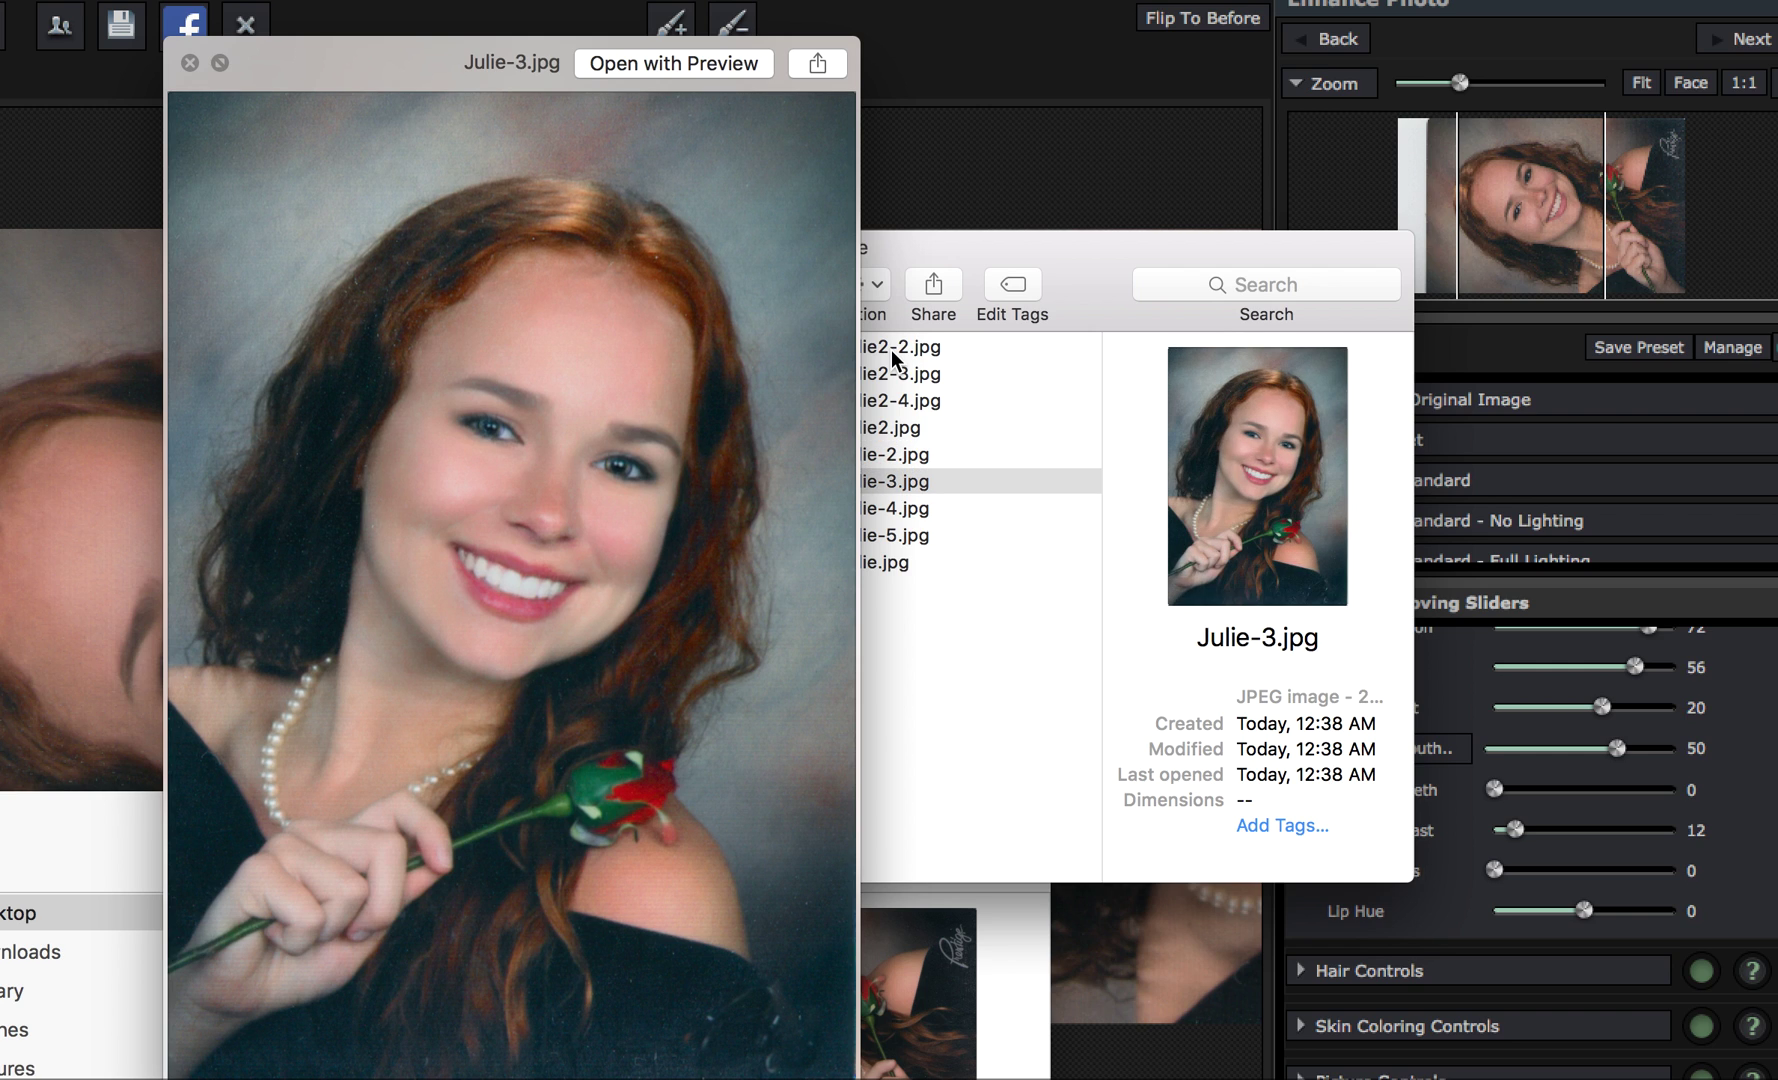
pyautogui.press('Down')
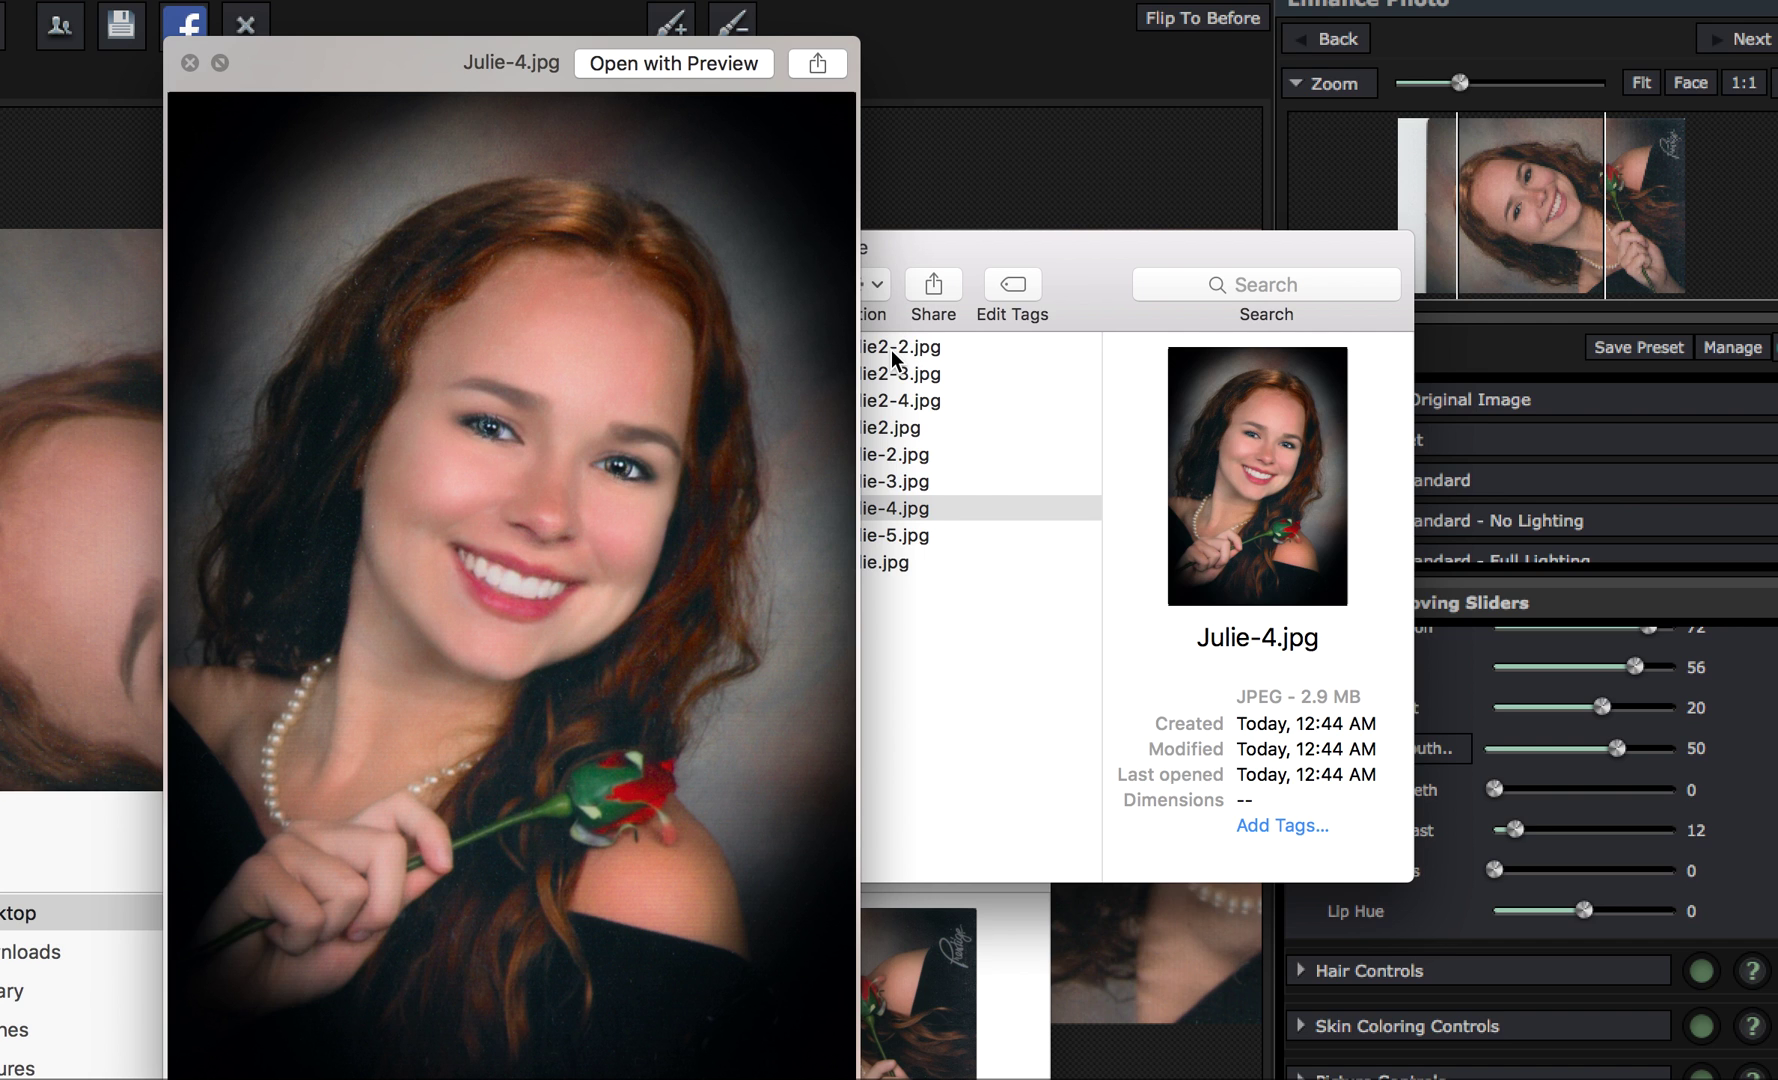
pyautogui.press('Down')
pyautogui.press('Down')
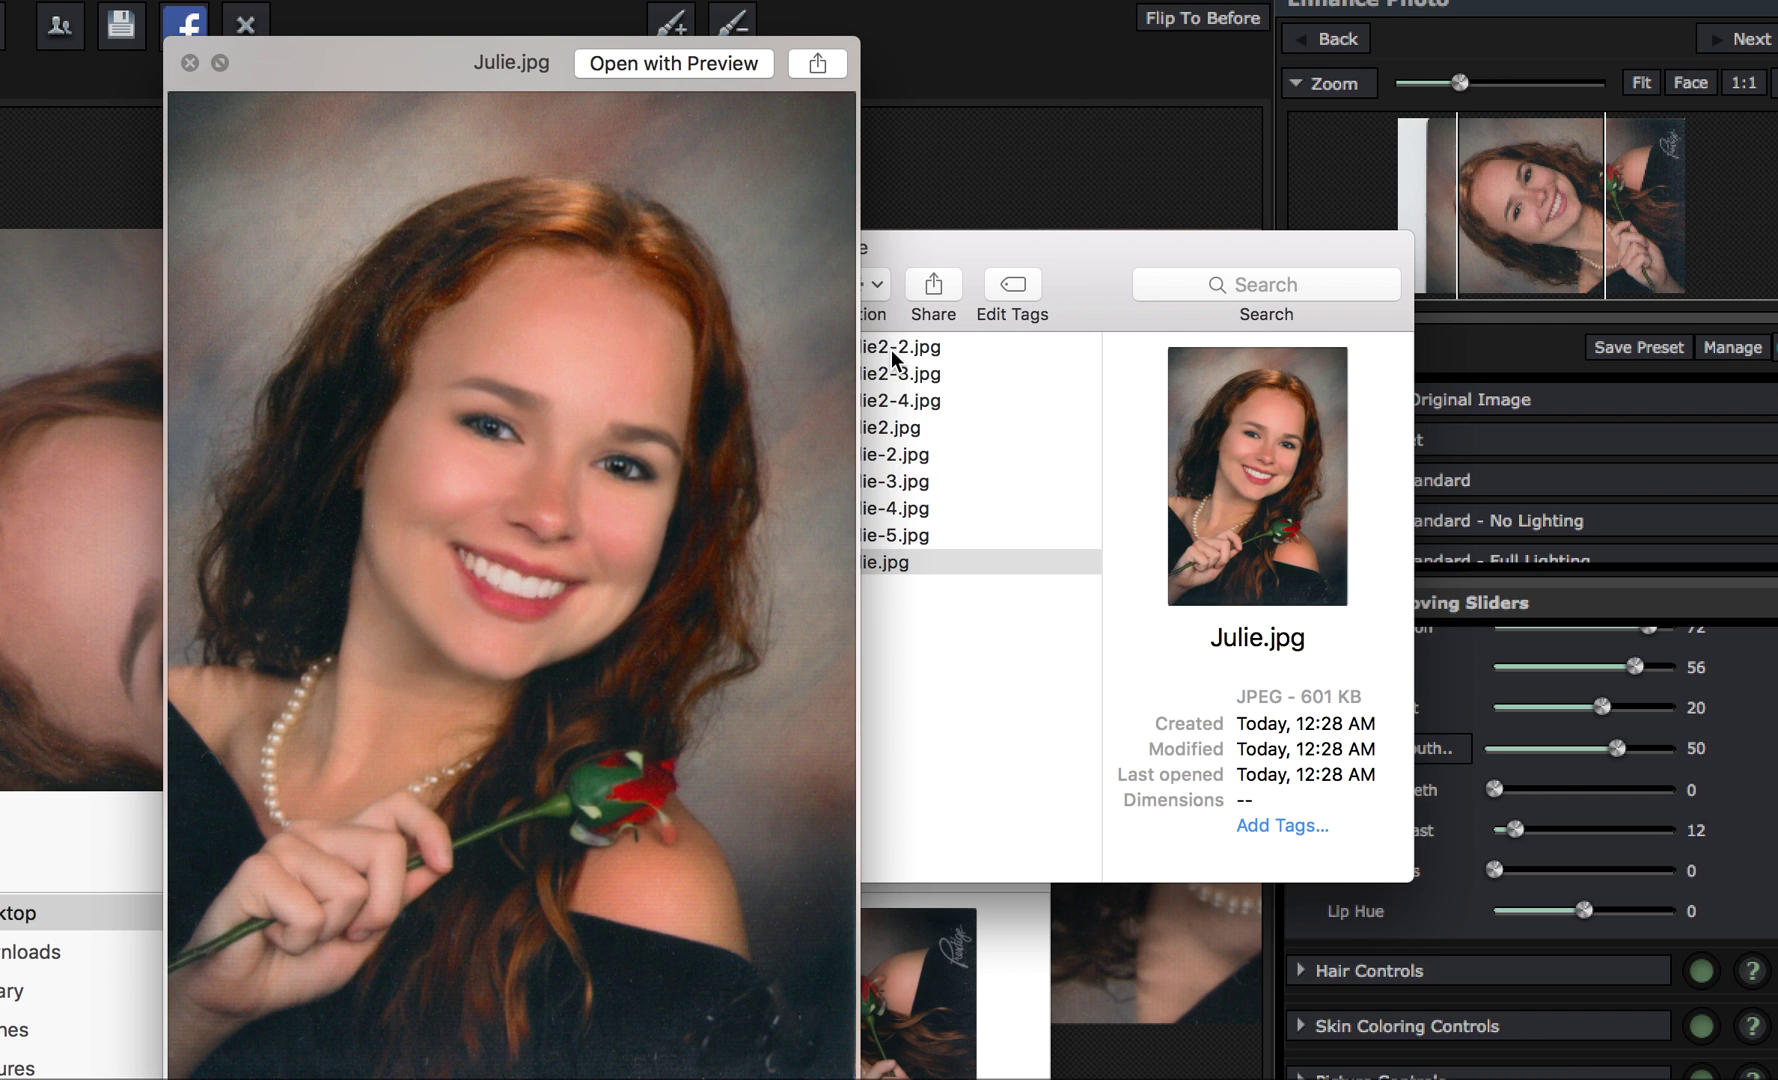
# Go back through the previewed portraits from Julie.jpg to julie2.jpg
pyautogui.press('Up')
pyautogui.press('Up')
pyautogui.press('Up')
pyautogui.press('Up')
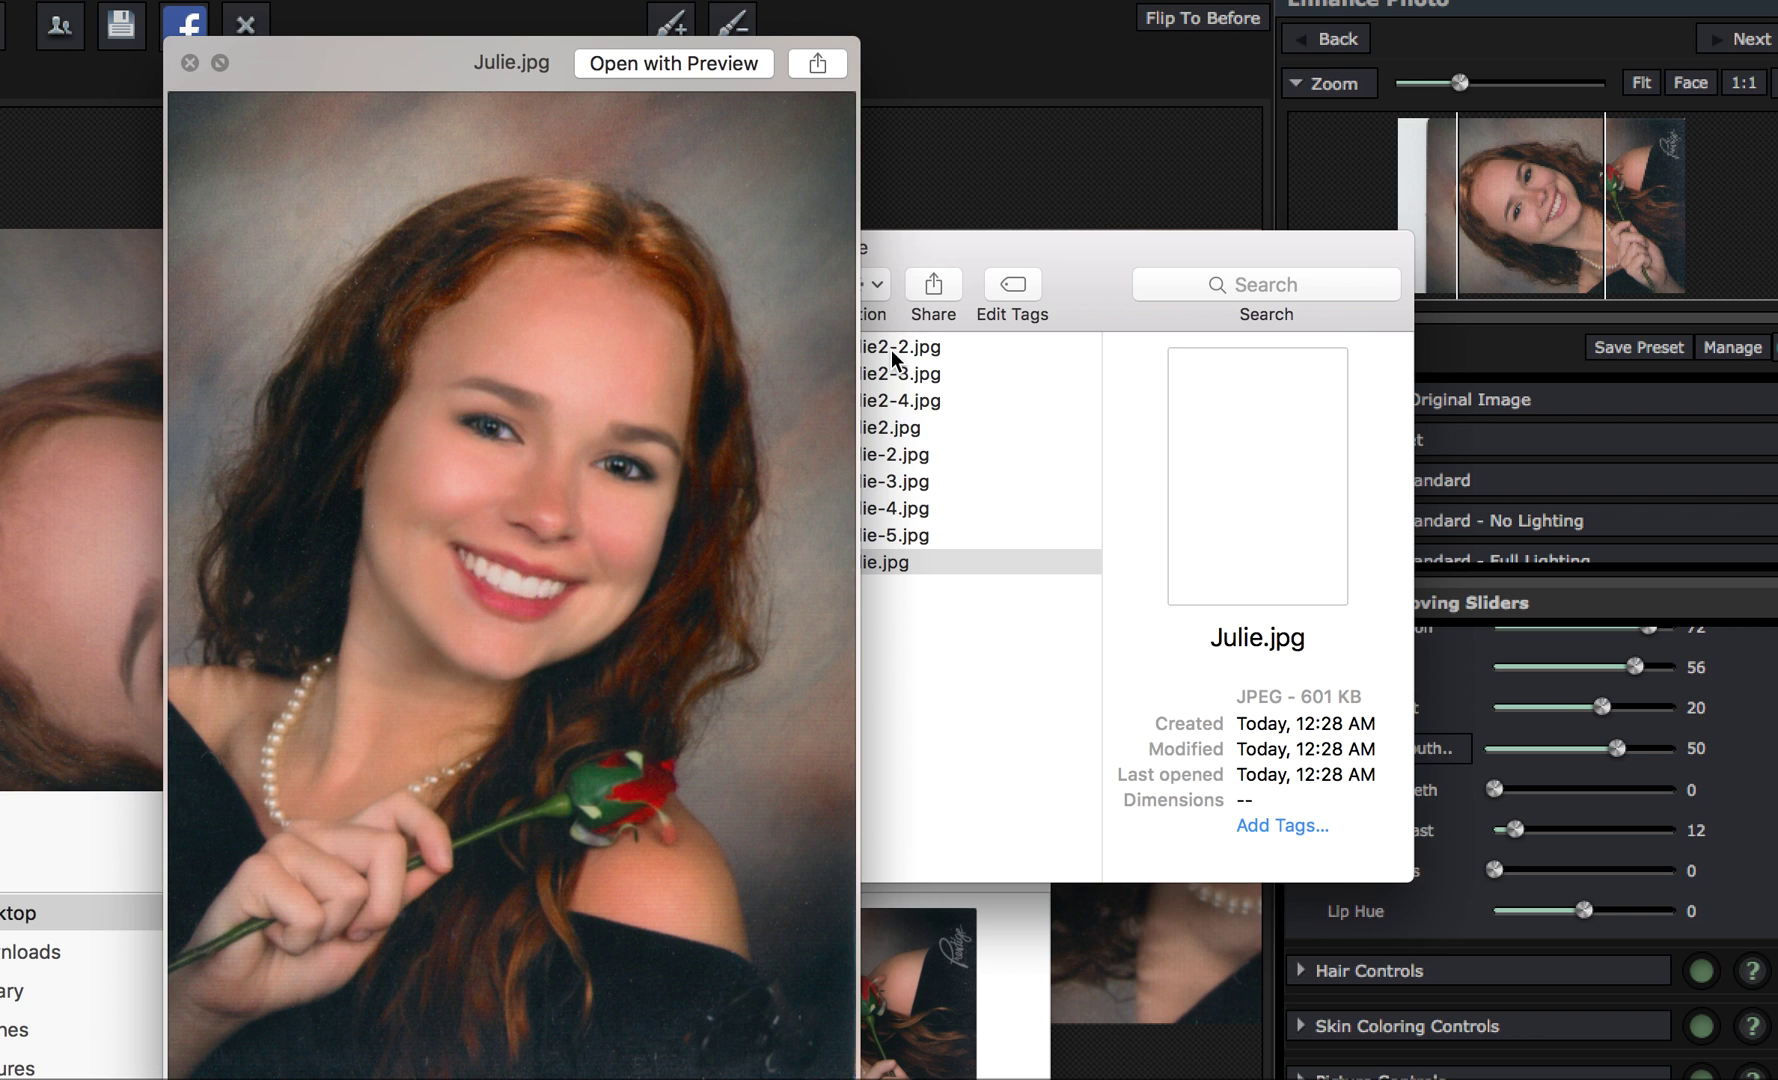
pyautogui.press('Up')
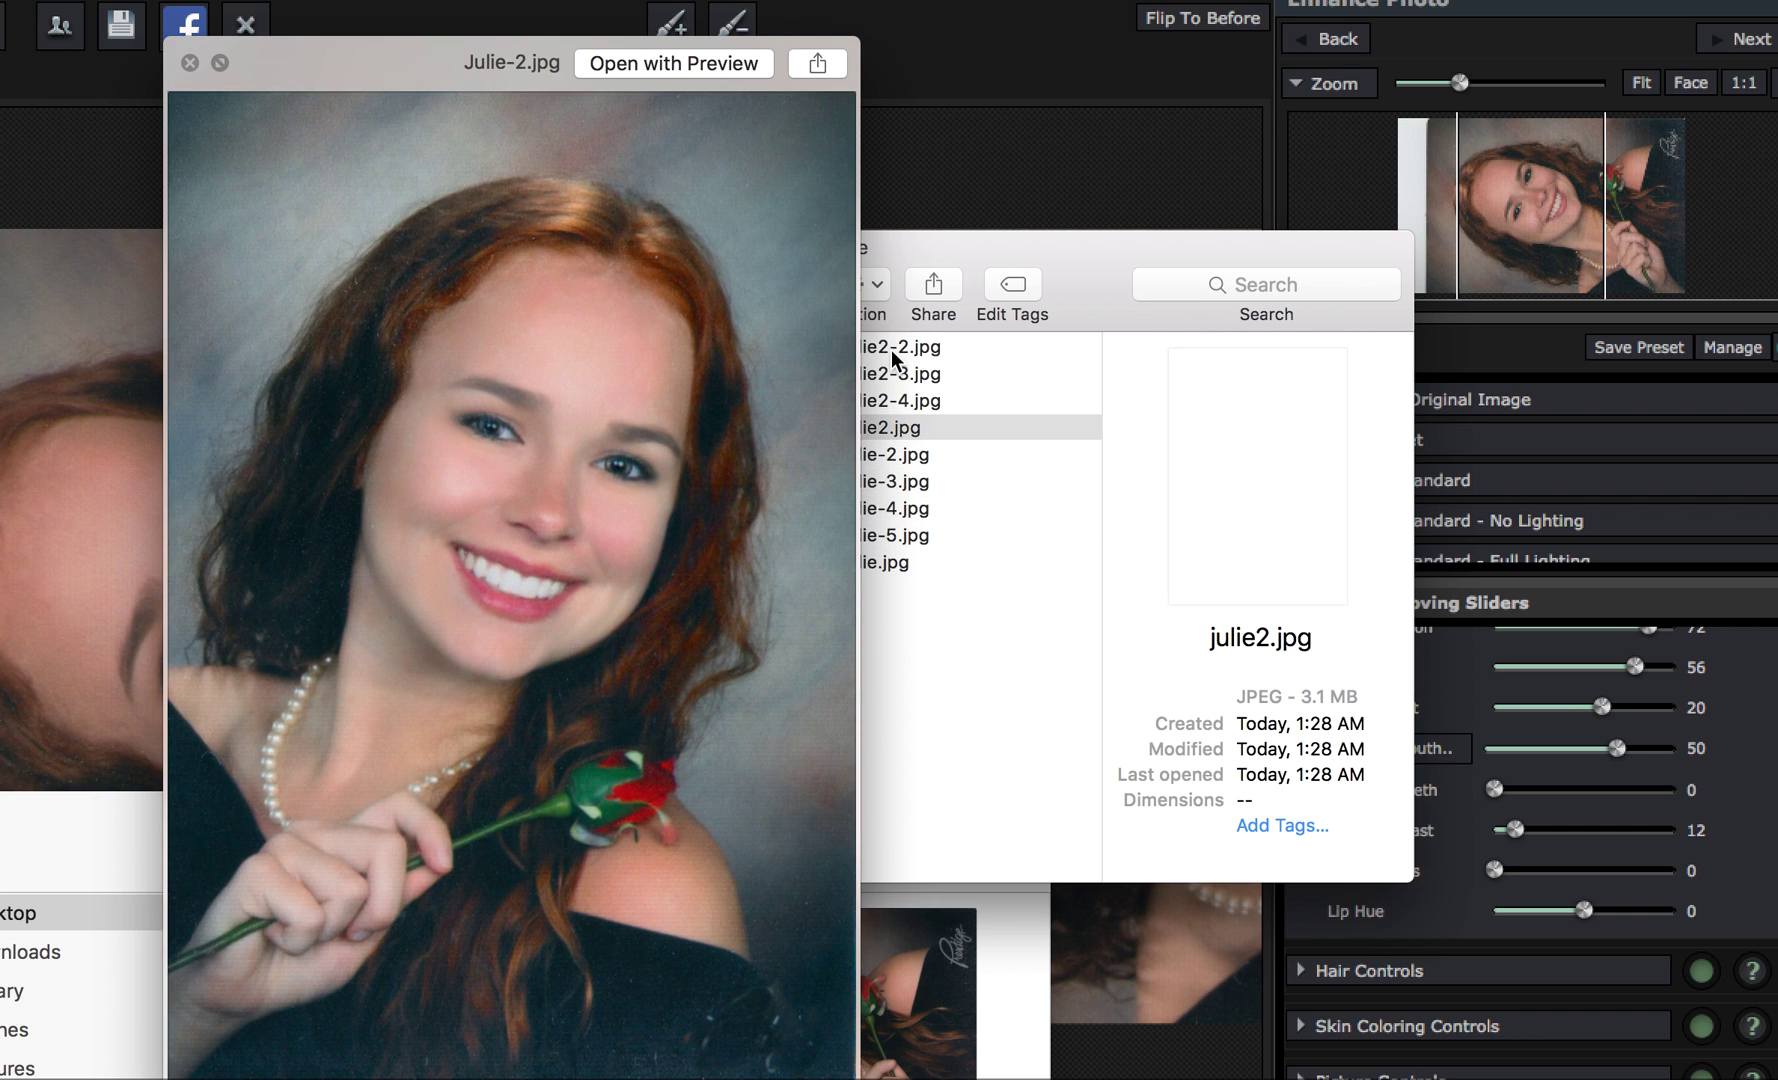